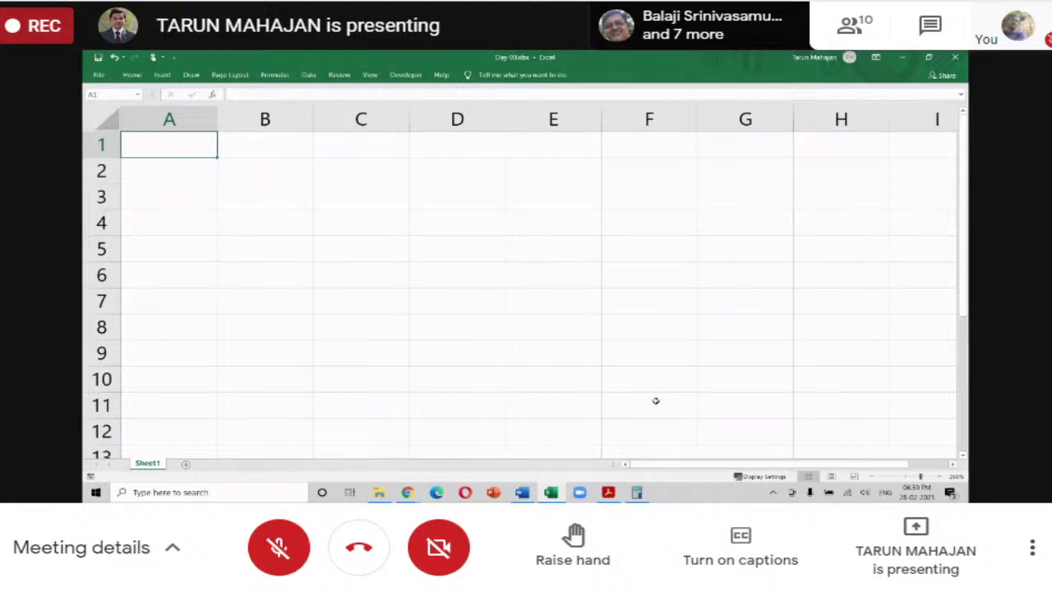
Step: Enter the title "Solver Add in" in cell A1
text(Solver A)
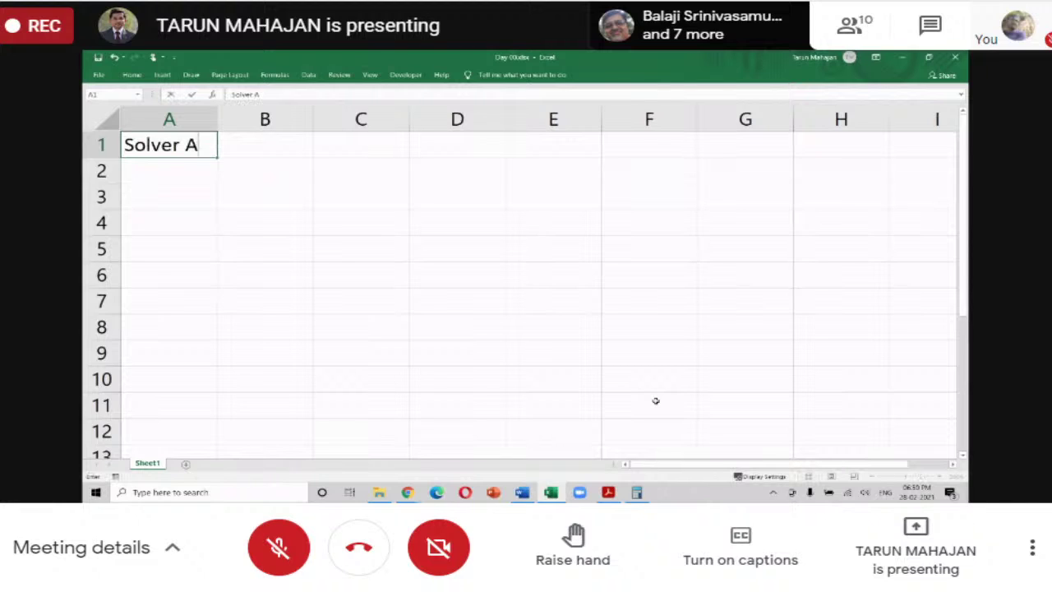
text(dd in)
key(Return)
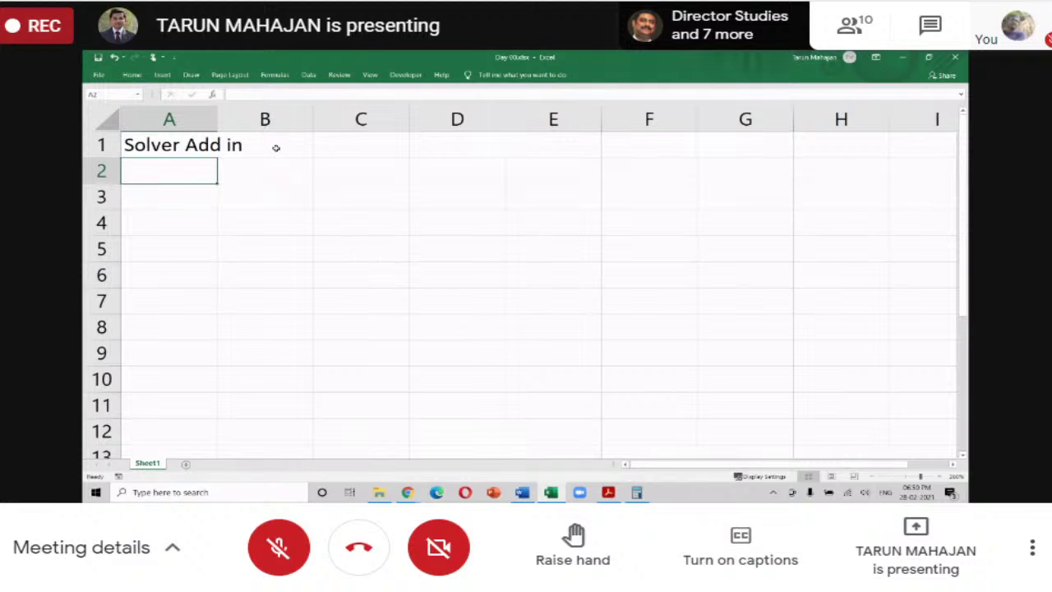
Step: Review the active and inactive add-ins in the Excel options
click(98, 75)
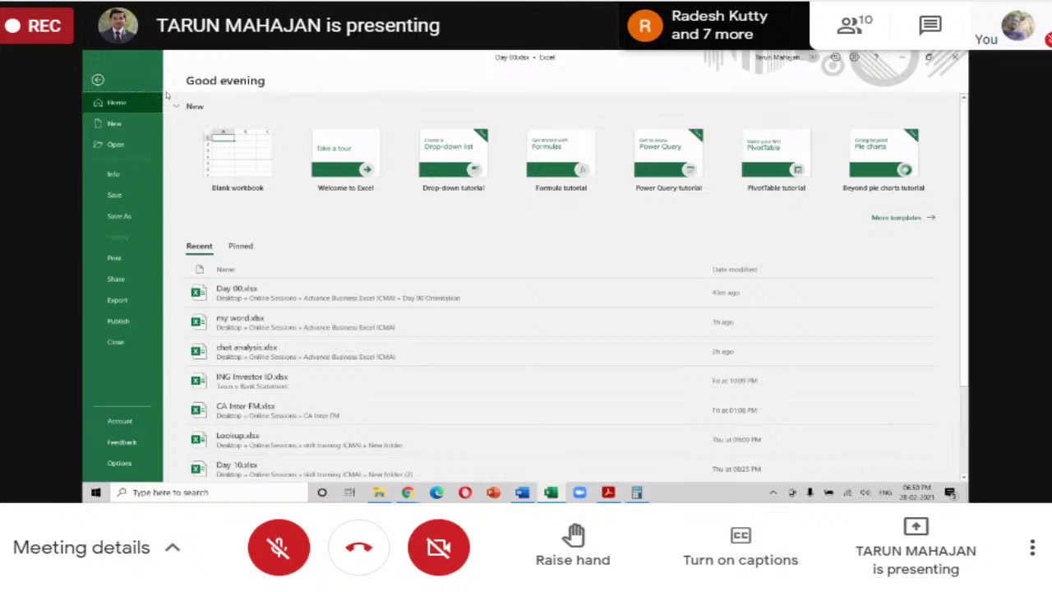
key(Escape)
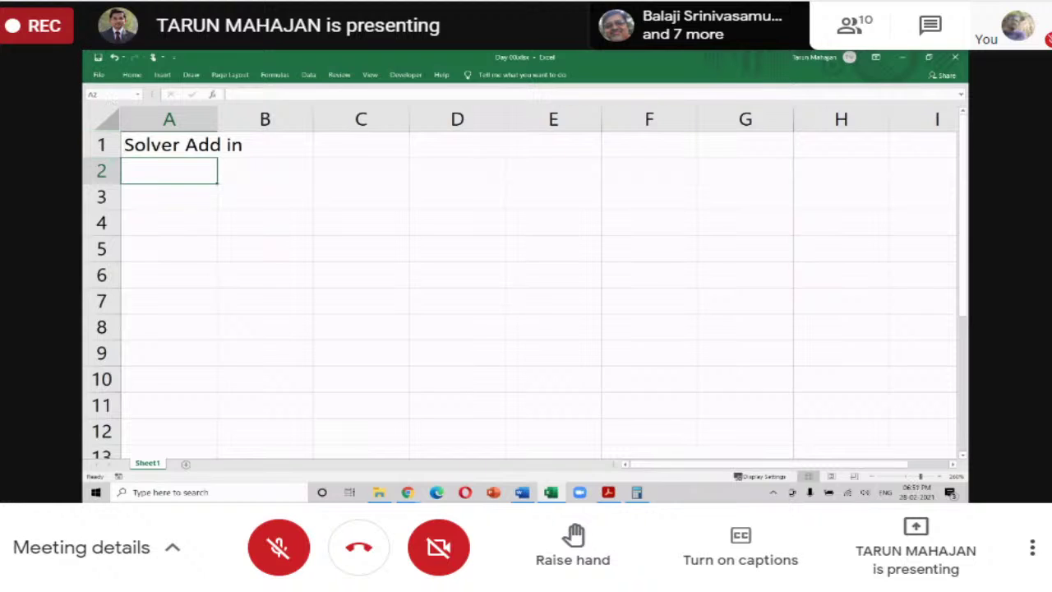
click(98, 75)
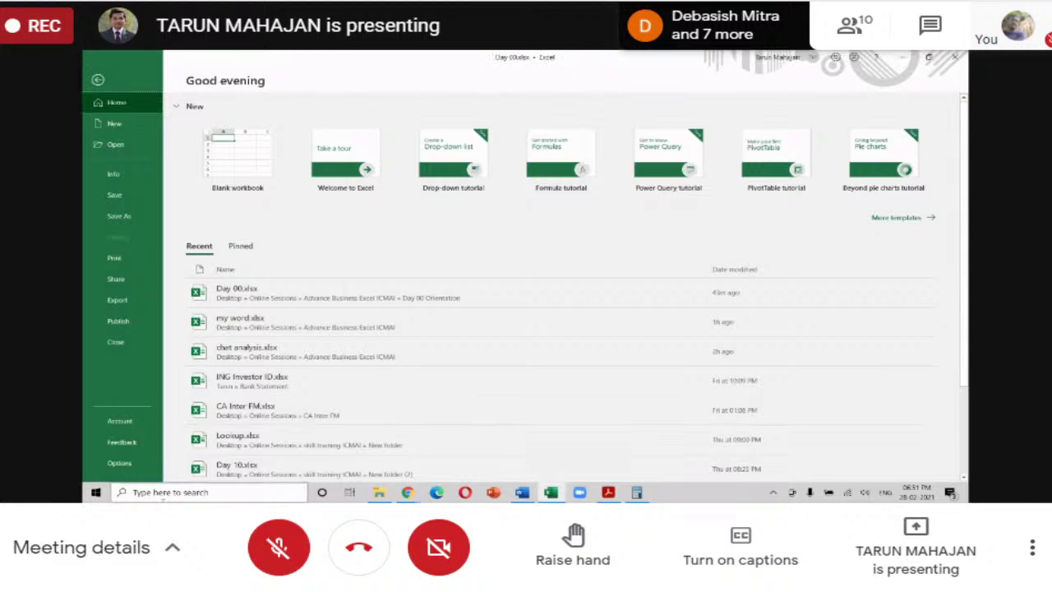
click(118, 463)
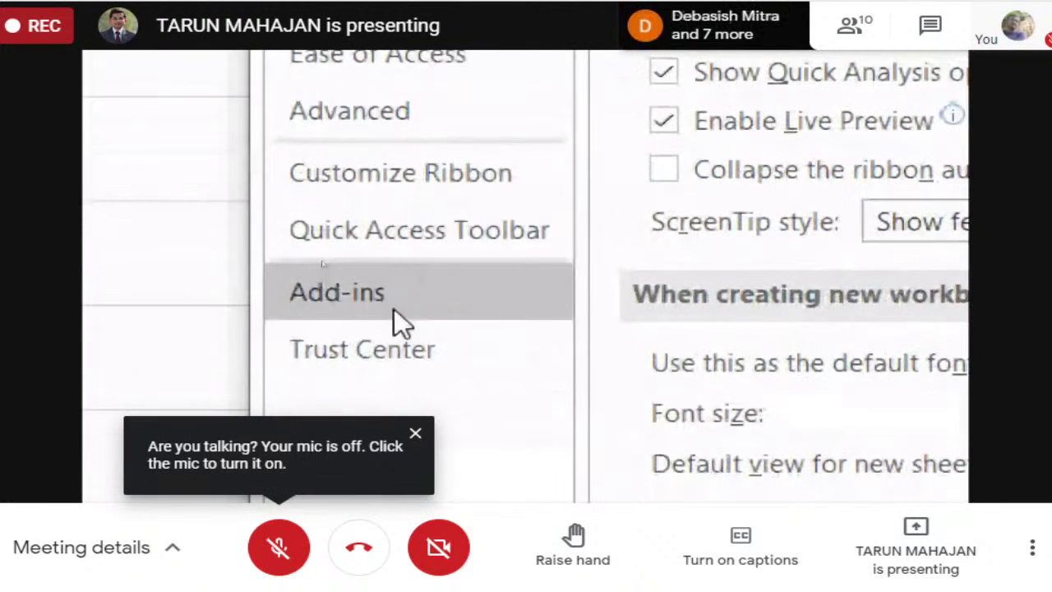
click(388, 287)
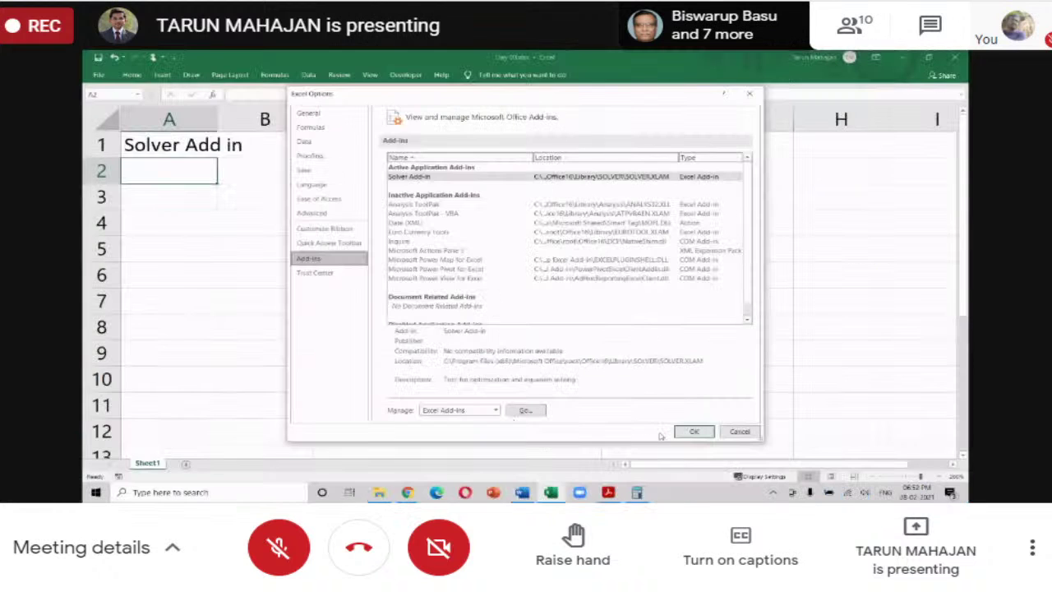
click(682, 431)
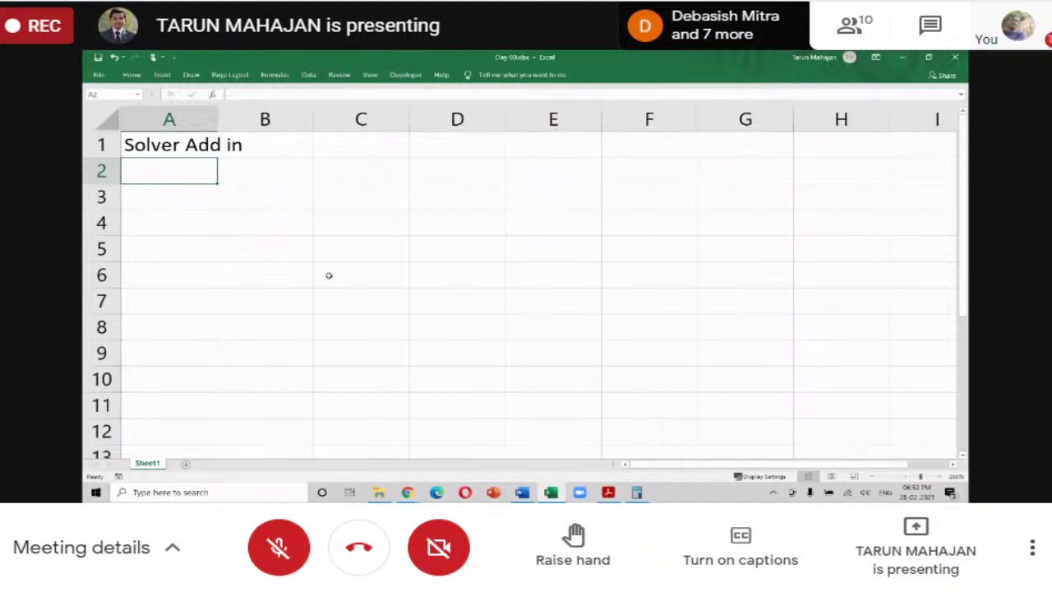
Step: Manage the Excel Add-ins from the program options and leave only the Solver Add-in enabled
click(98, 75)
click(119, 463)
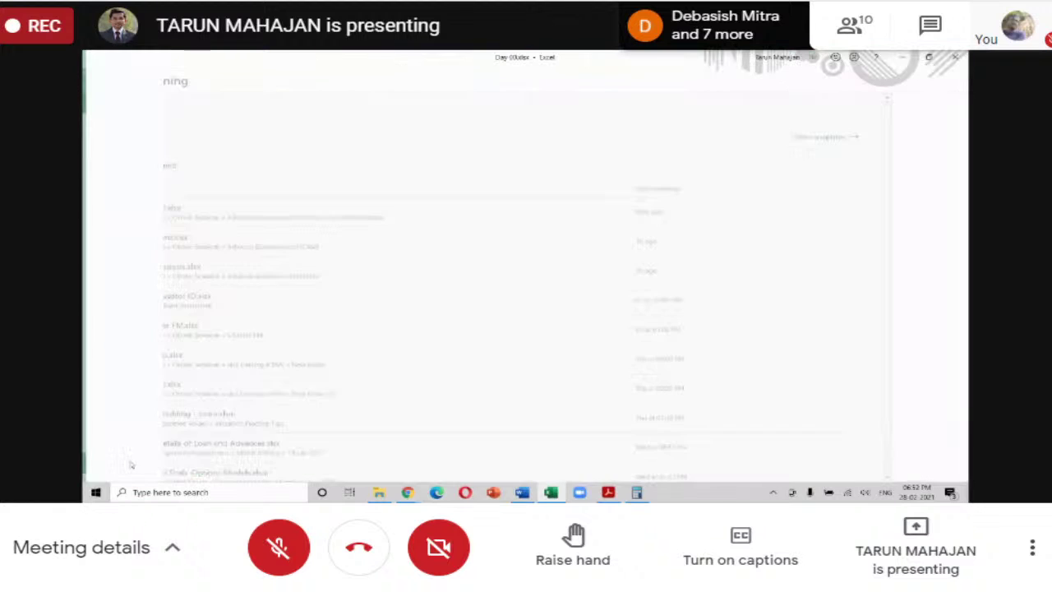
click(309, 258)
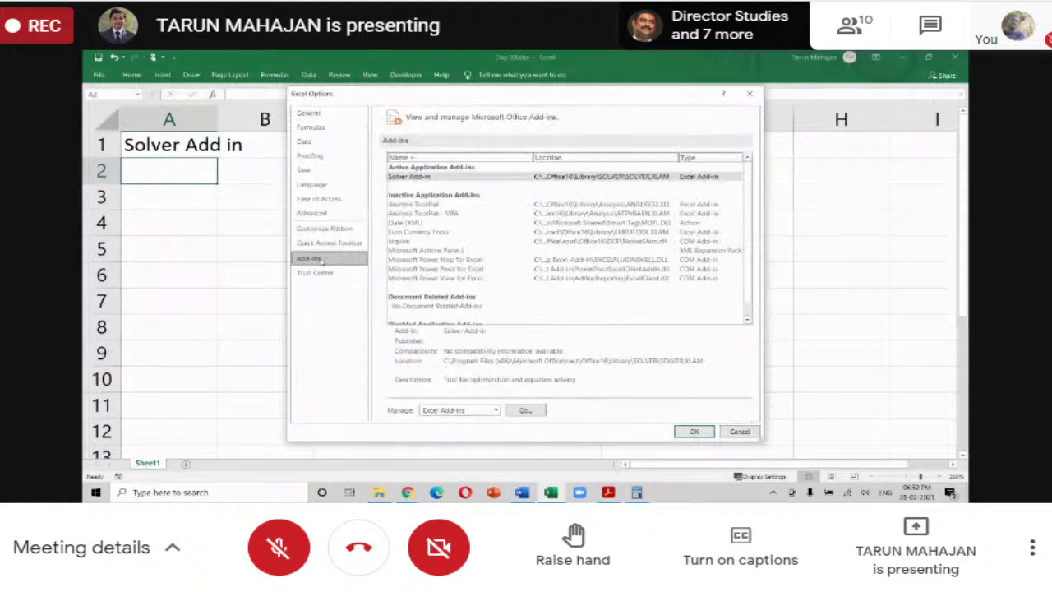
click(497, 410)
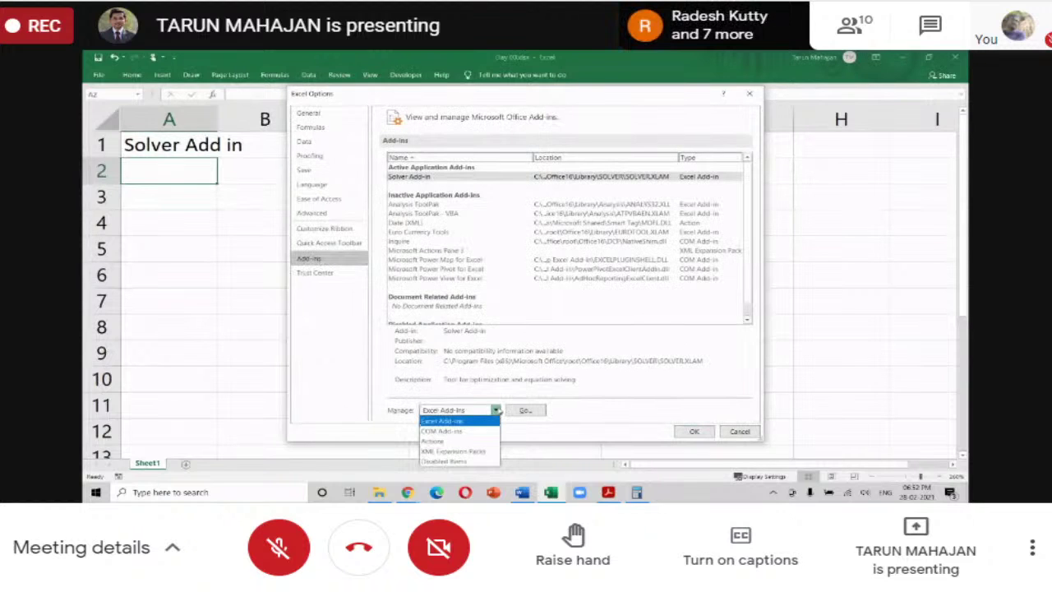
click(489, 422)
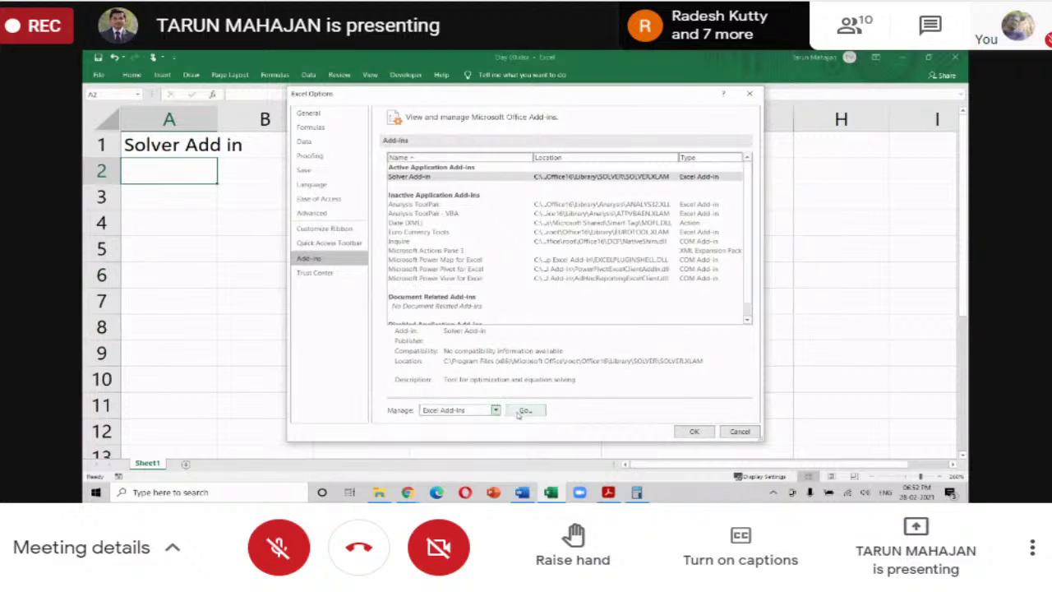
click(518, 414)
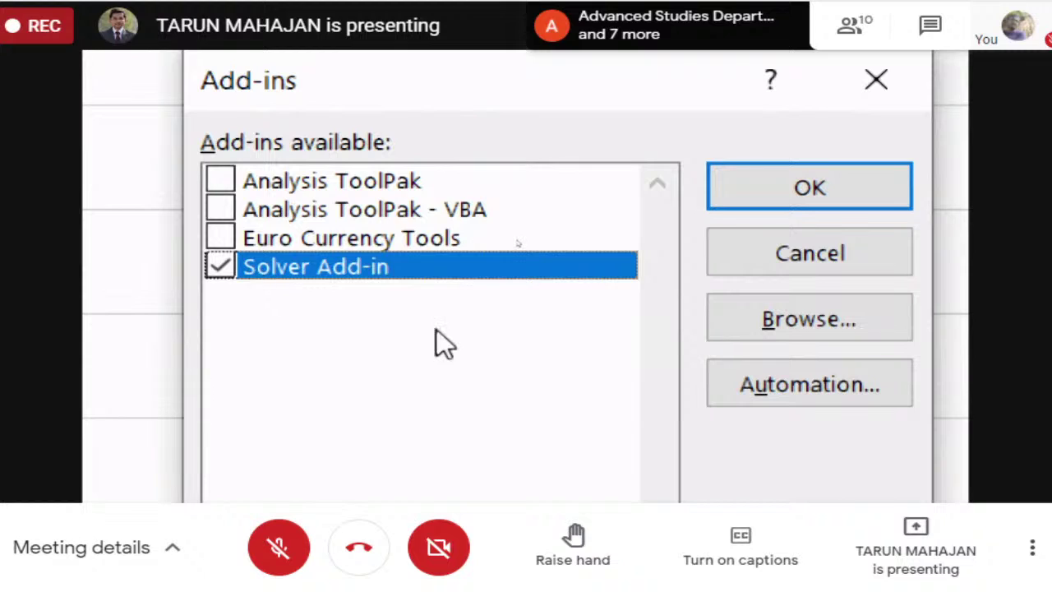
click(220, 267)
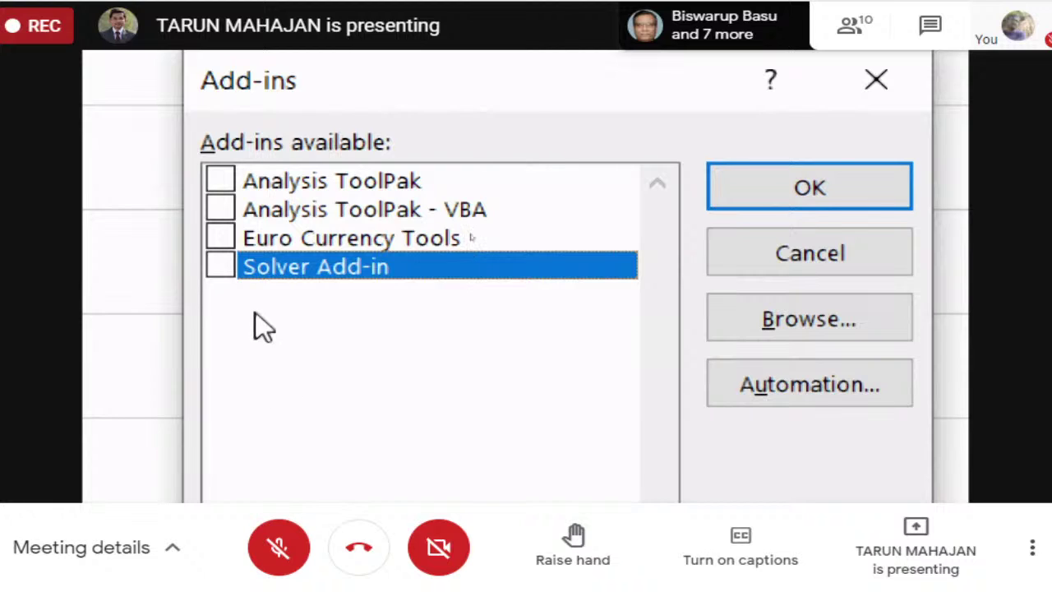
click(220, 265)
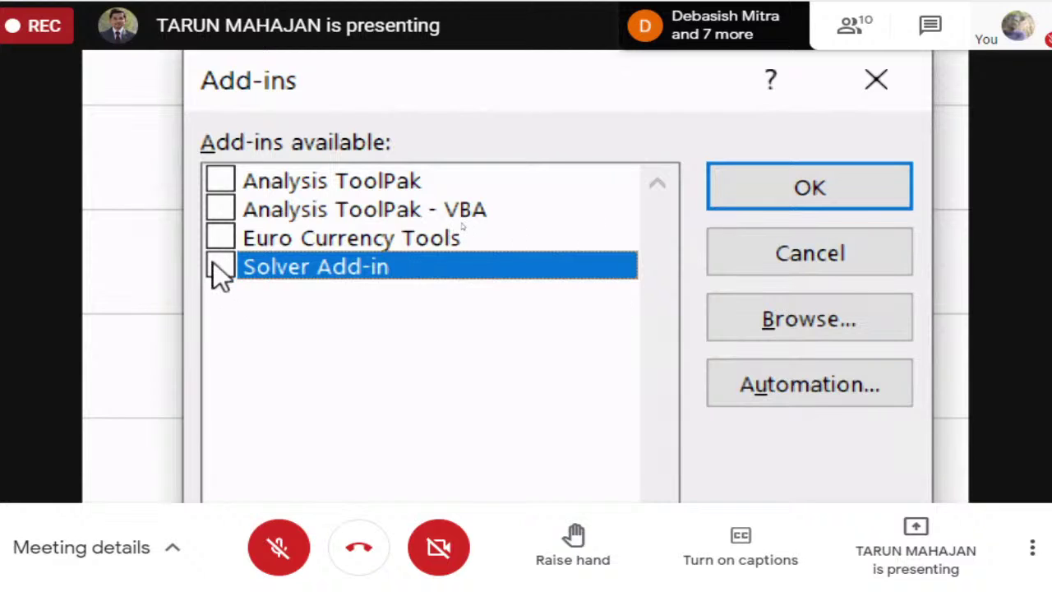
click(218, 267)
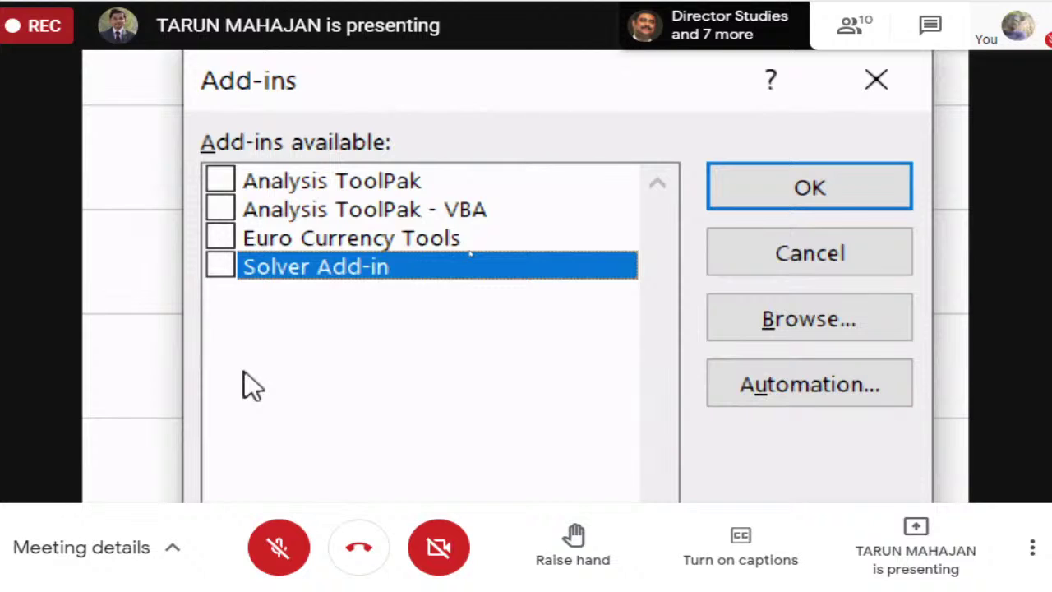
click(222, 266)
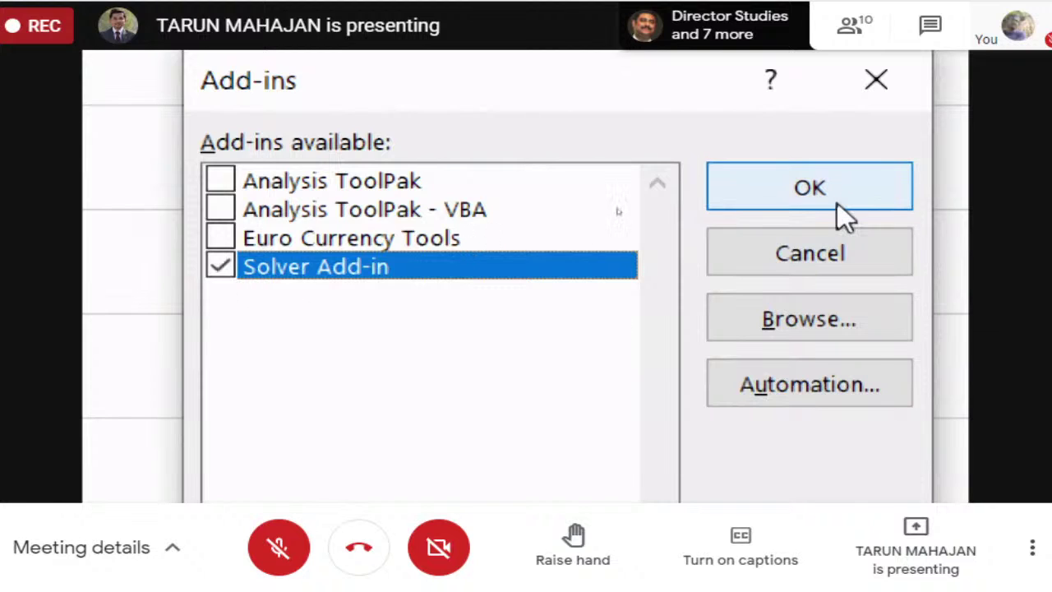
click(811, 189)
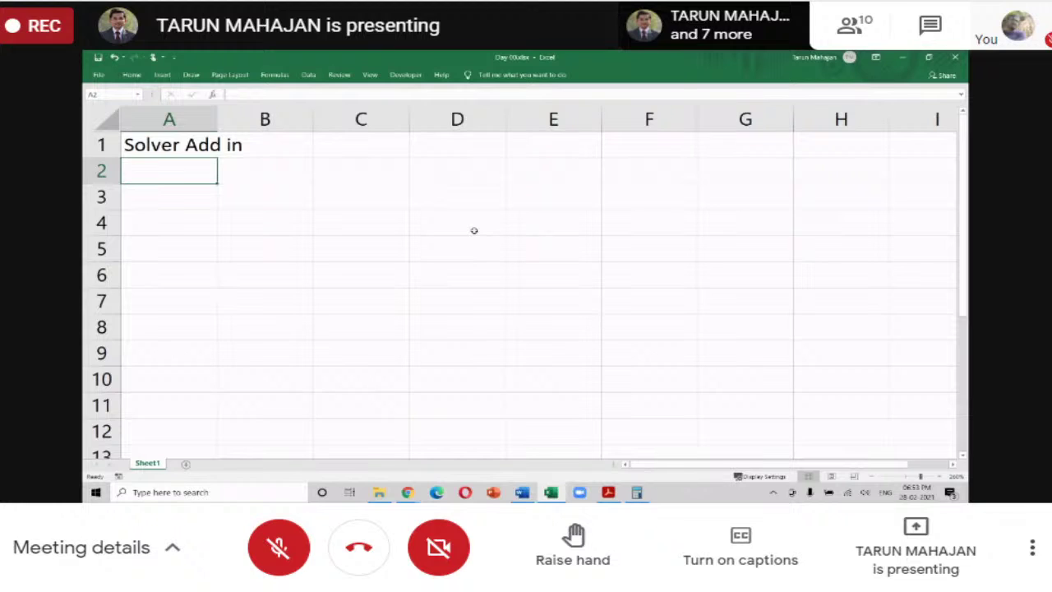
click(132, 75)
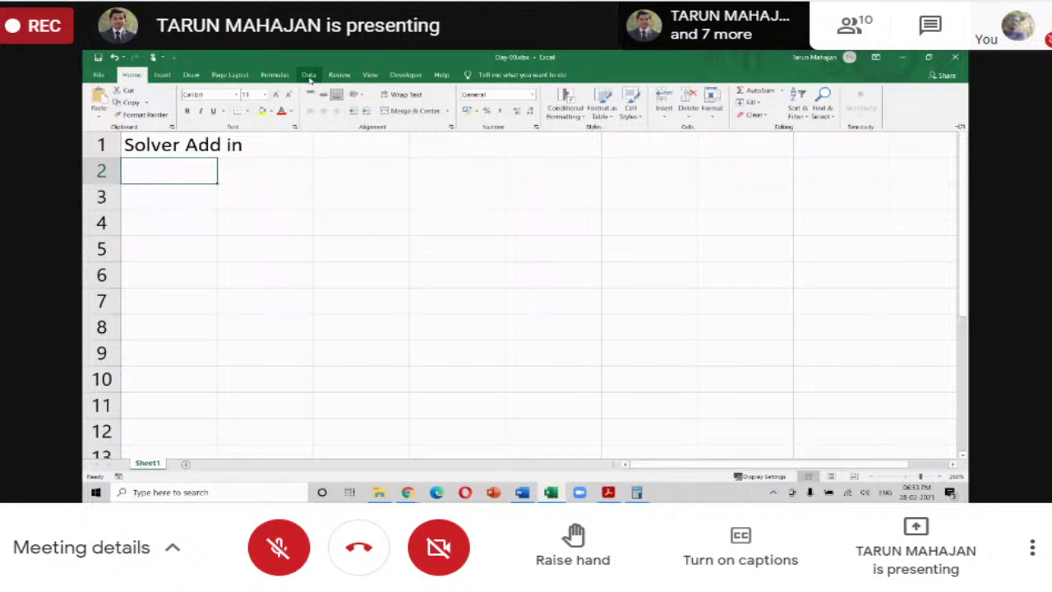
key(ctrl+4)
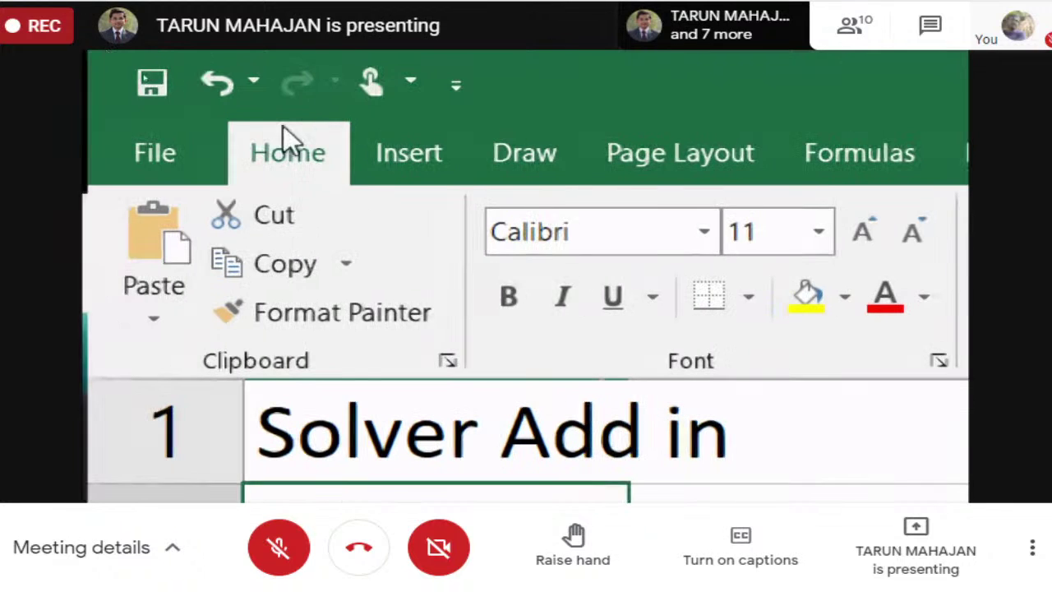
click(843, 156)
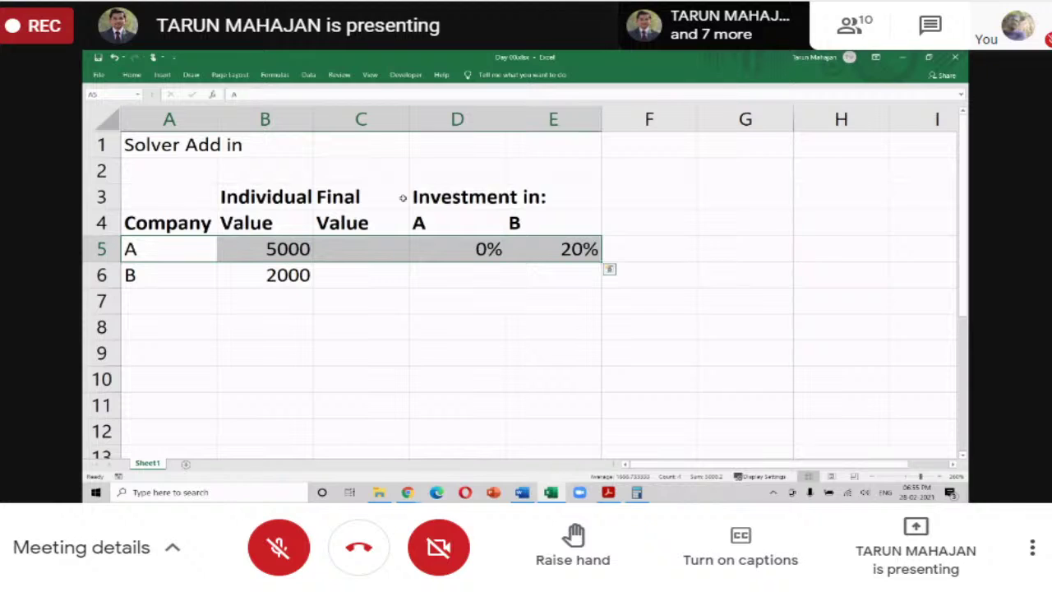
Step: Fill in company B's investment percentages, with 10% in A (D6) and 0% in B (E6)
key(Down)
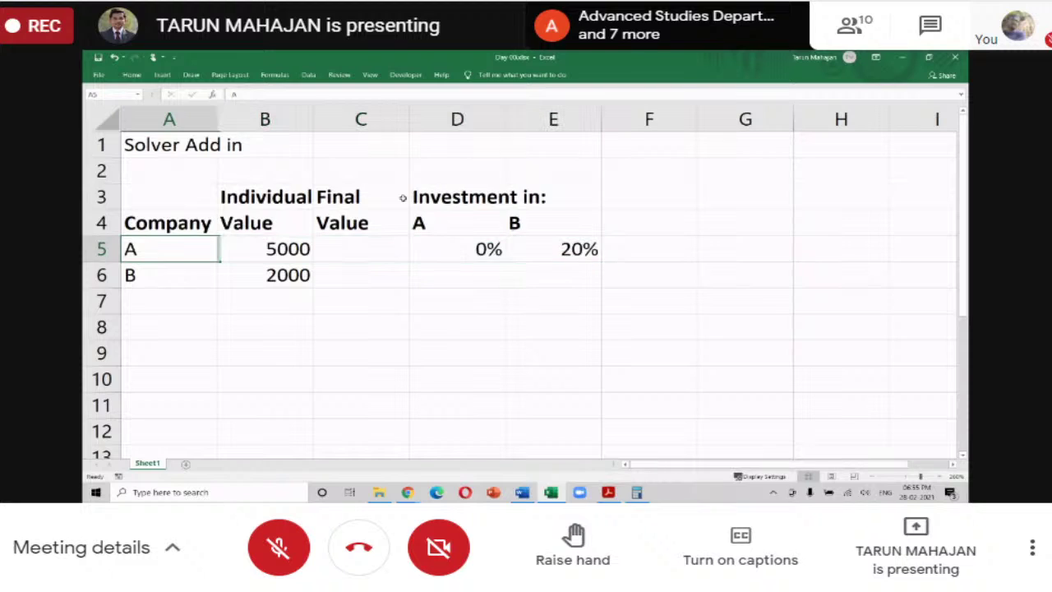
key(Right)
key(Right)
key(Right)
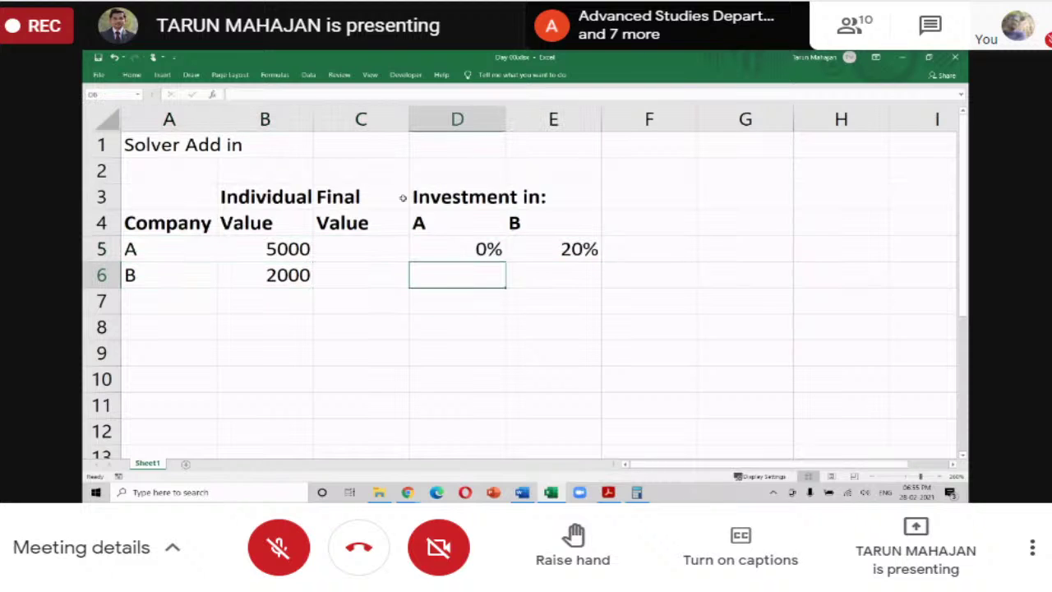
text(10%)
key(Return)
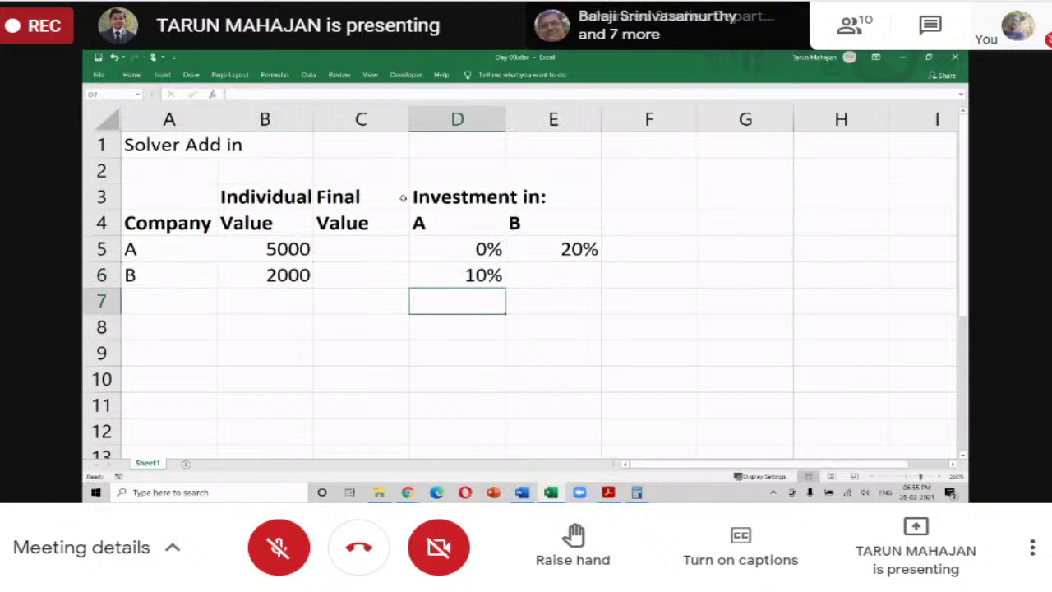
key(Up)
key(Right)
text(0%)
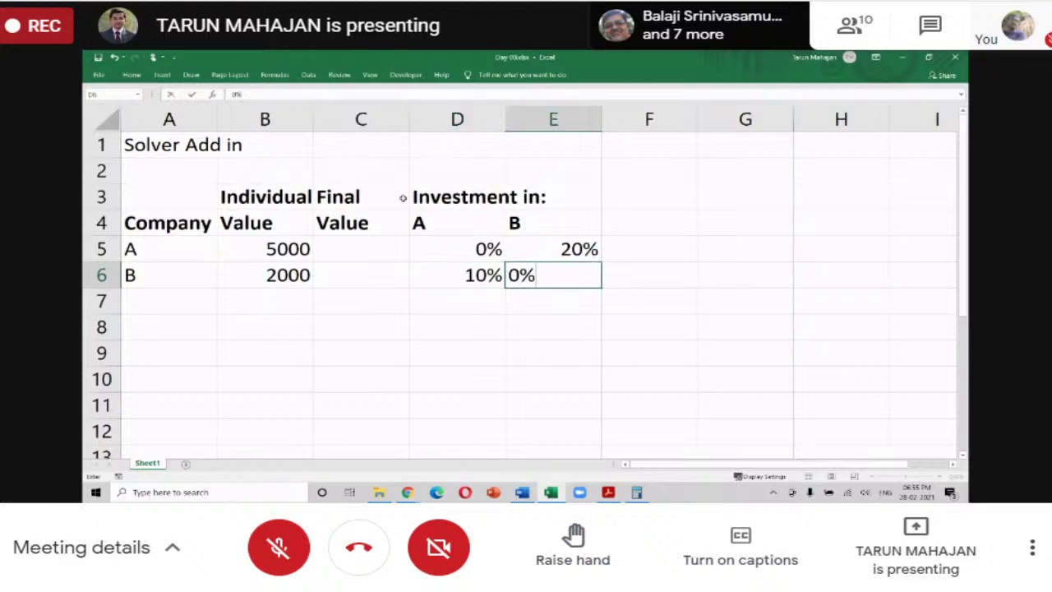
key(Return)
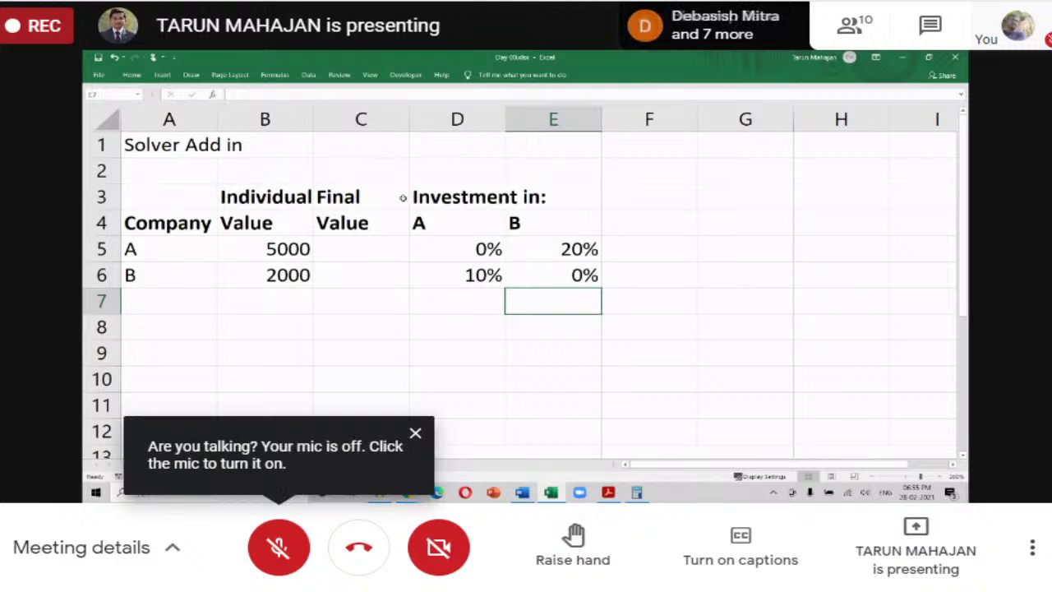
Step: Copy the two-row "Final Value" heading from C3:C4 to F3:F4
key(Up)
key(Up)
key(Up)
key(Up)
key(Left)
key(Left)
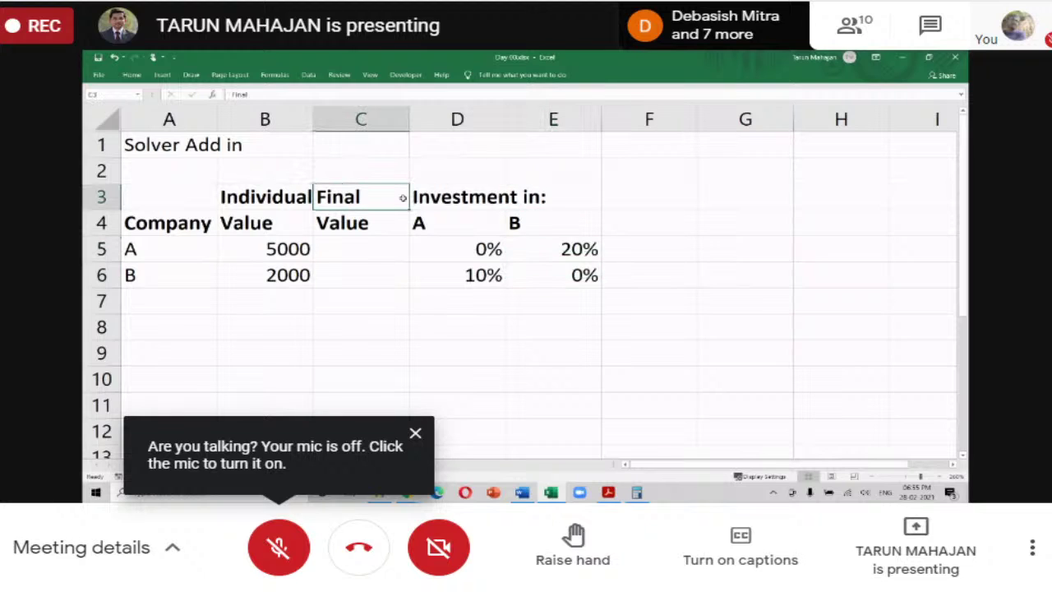
key(shift+Down)
key(ctrl+c)
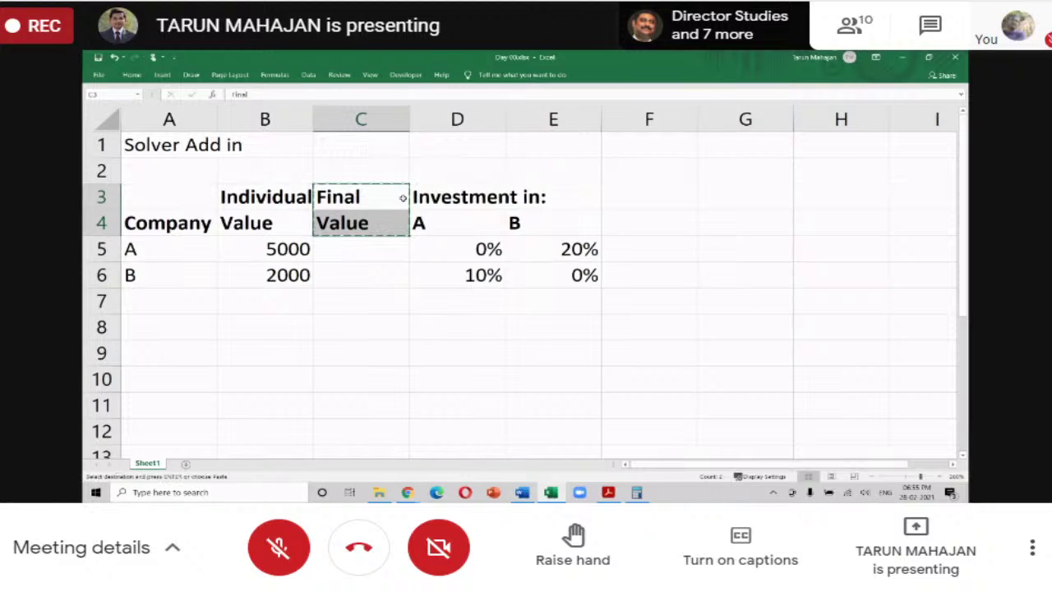
key(Right)
key(Right)
key(Right)
key(ctrl+v)
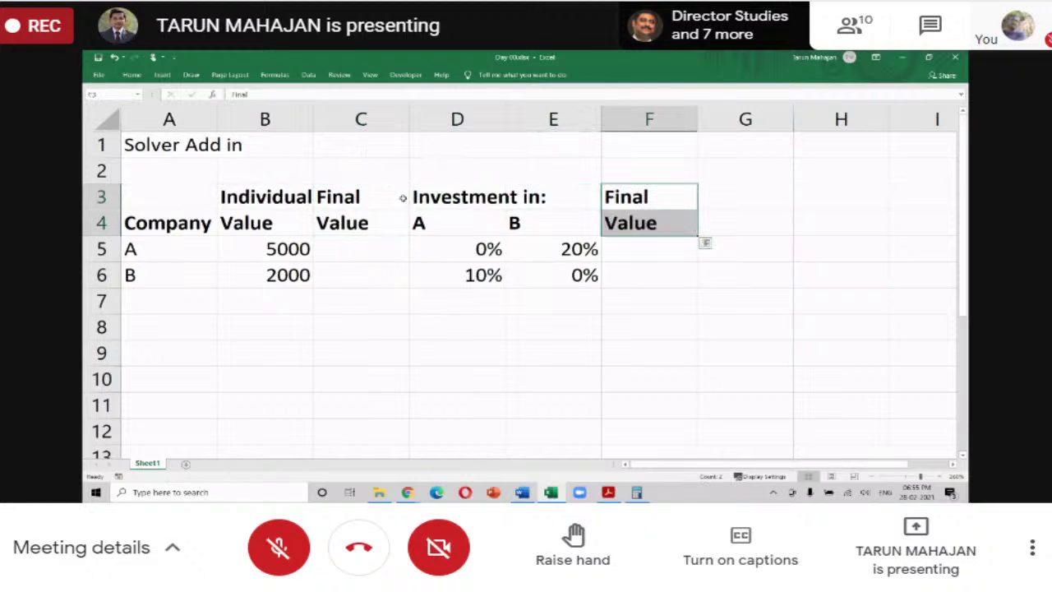
Step: Enter the formula =B5+E5*C6 in F5 for company A's final value and select the empty cells C5:C6
key(Down)
key(Down)
key(shift+Down)
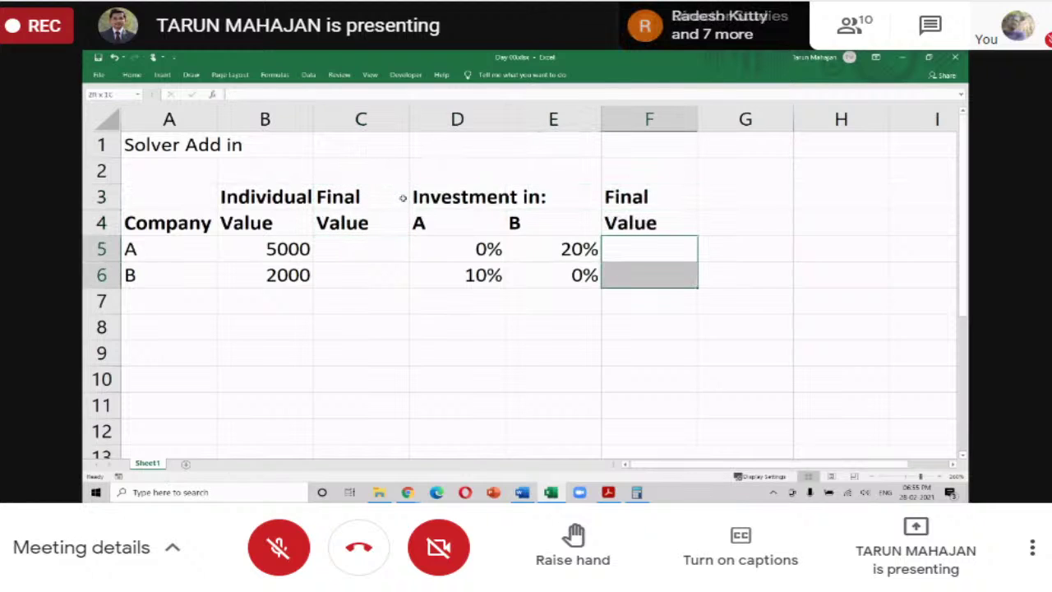
key(Up)
key(Down)
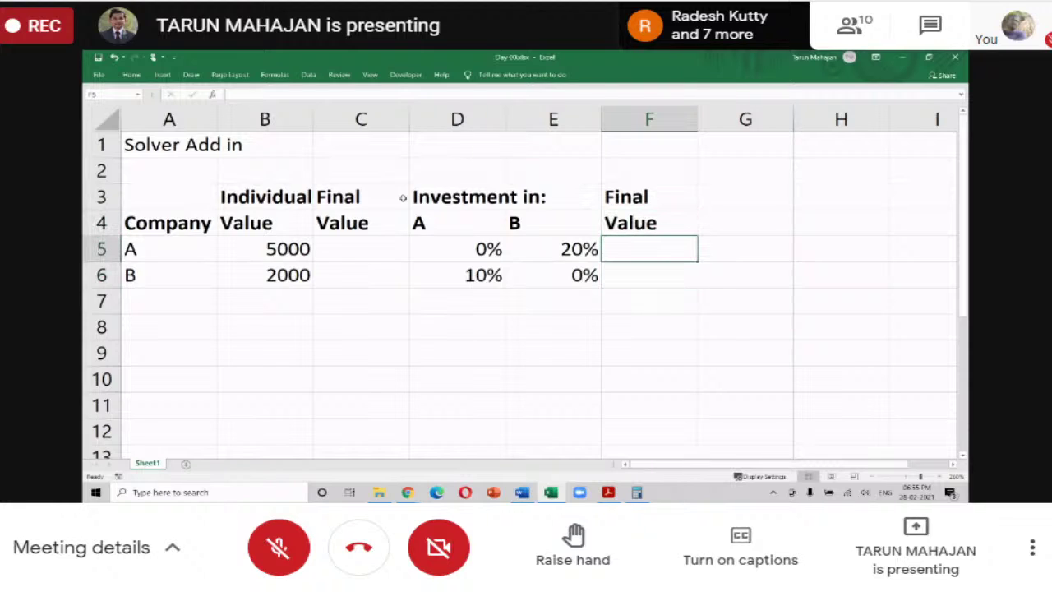
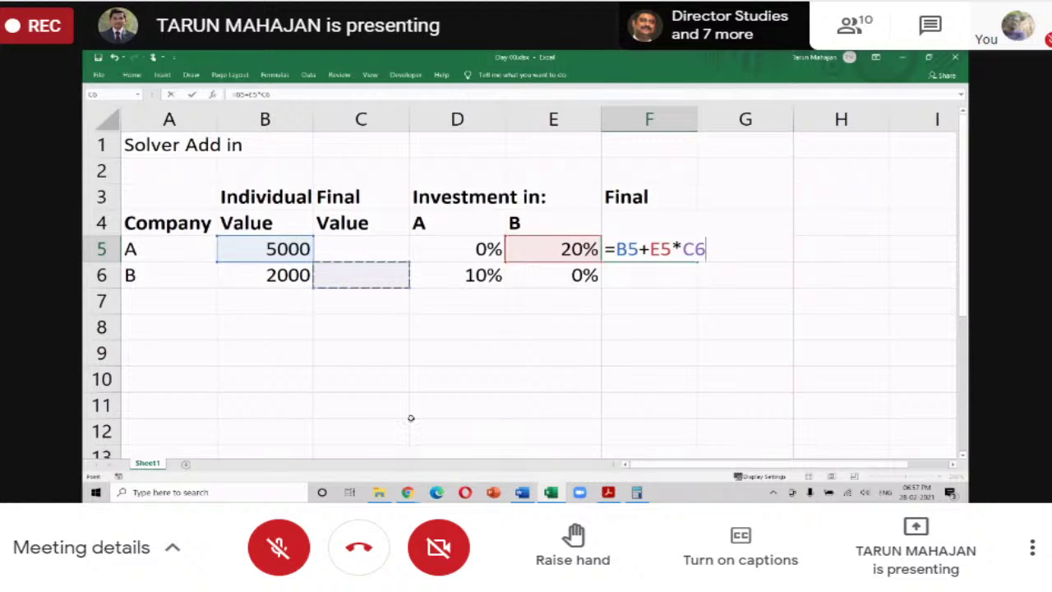
key(Return)
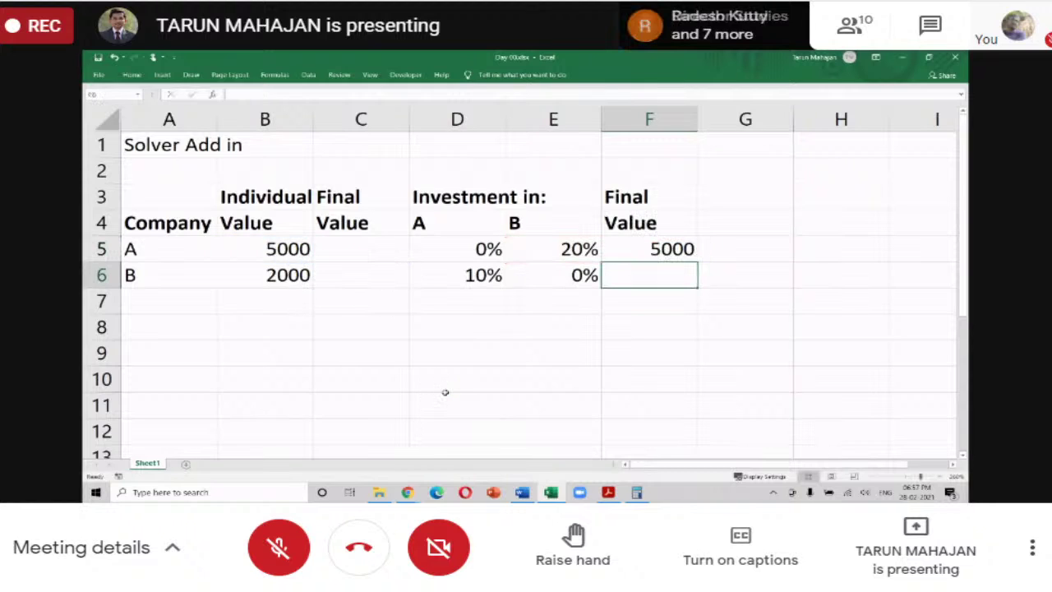
key(Up)
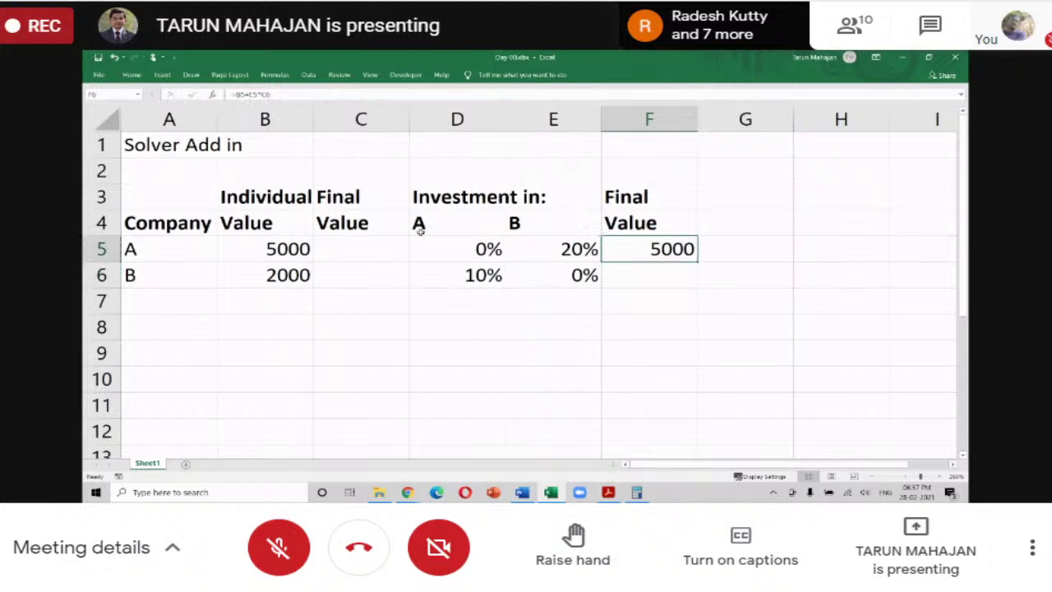
drag(374, 240, 366, 282)
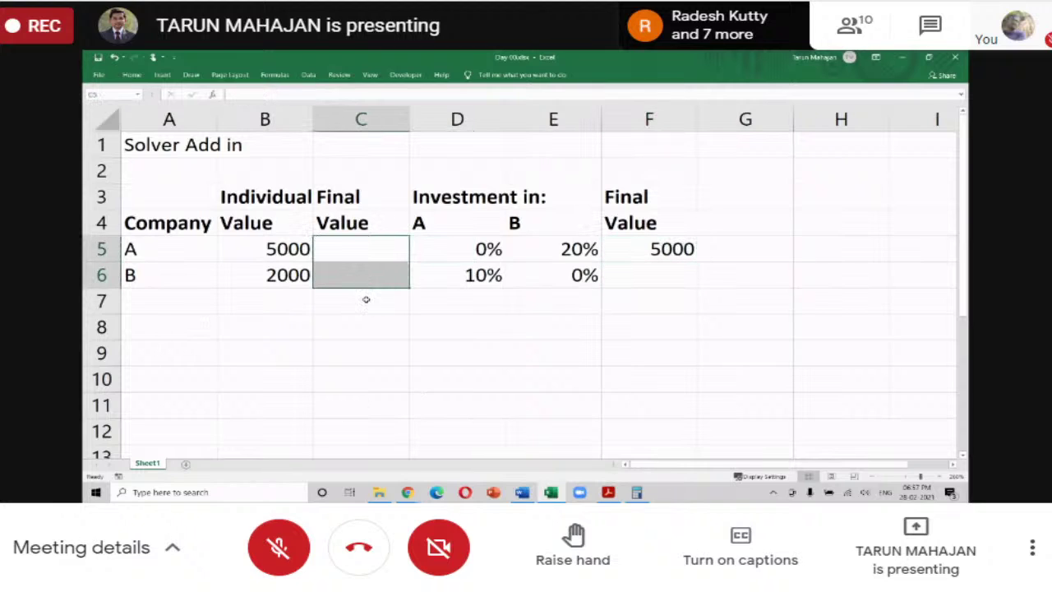
Step: Clear F5 and re-enter company A's final value formula =B5+E5*C6, then select the empty cells C5:C6
click(636, 249)
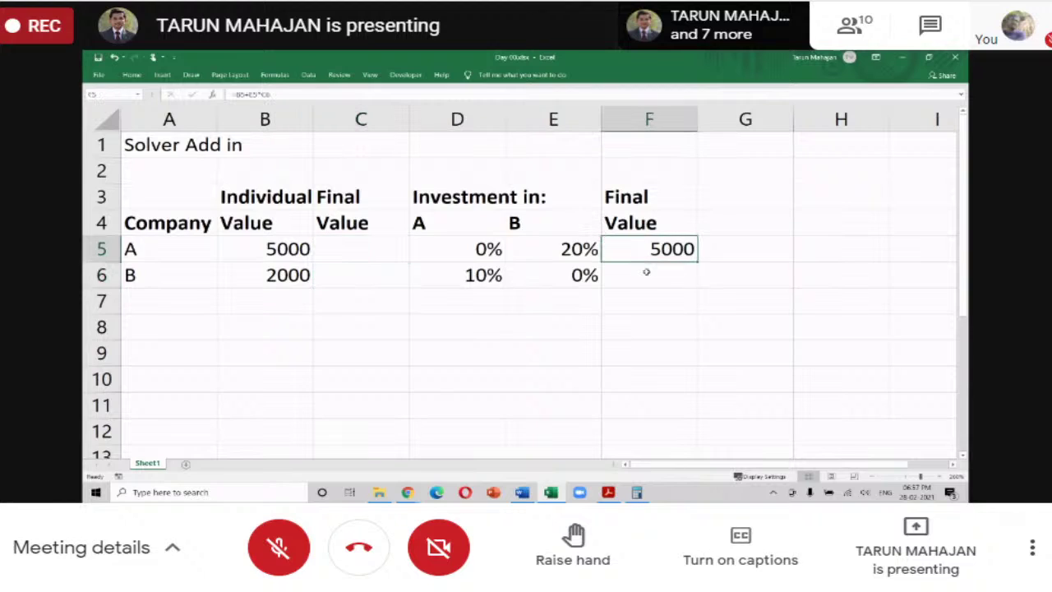
key(Delete)
text(=)
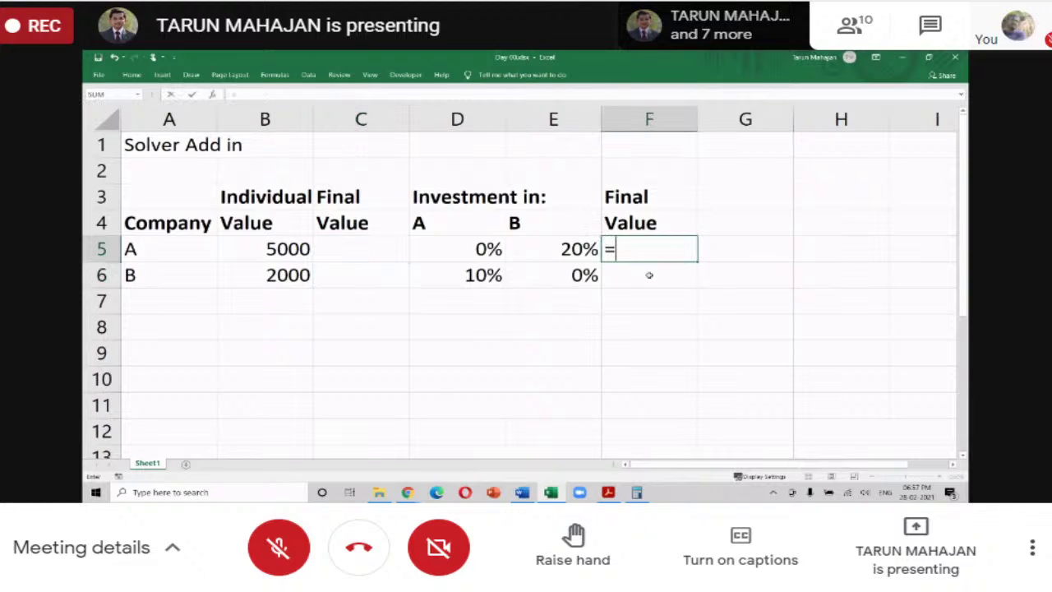
click(297, 249)
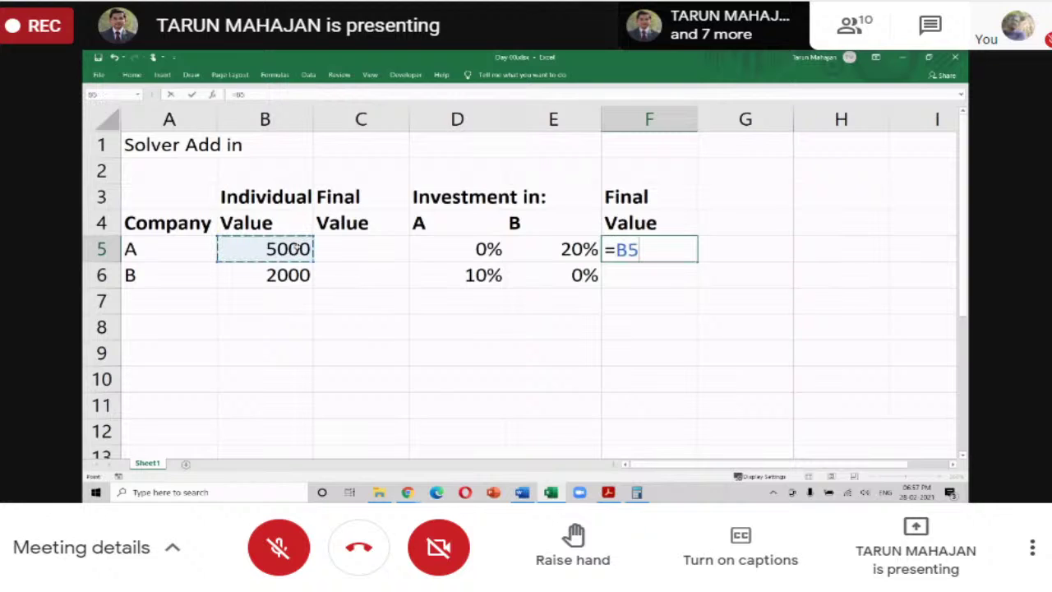
text(+)
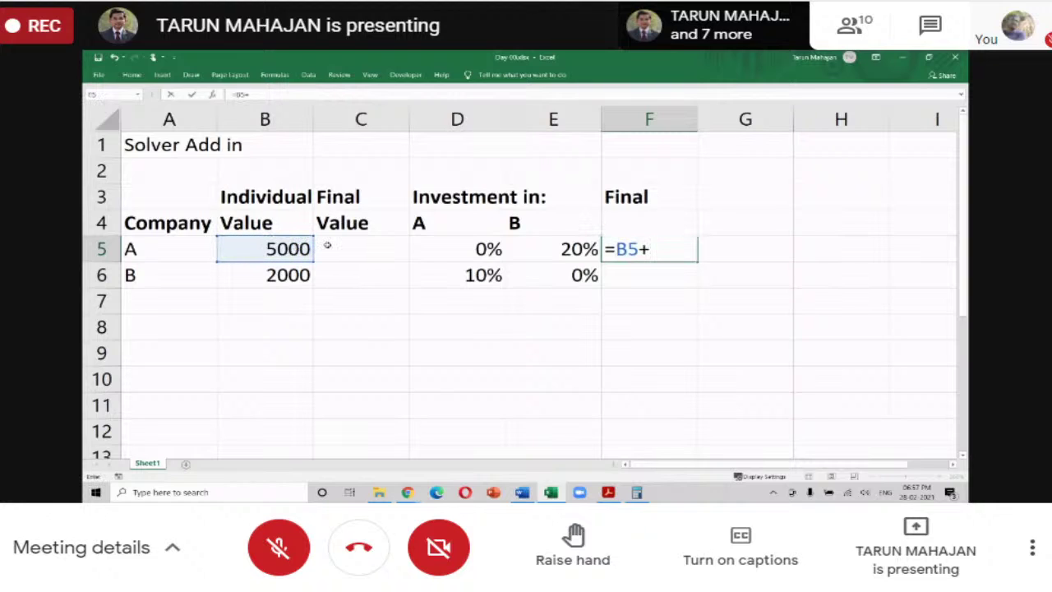
click(546, 247)
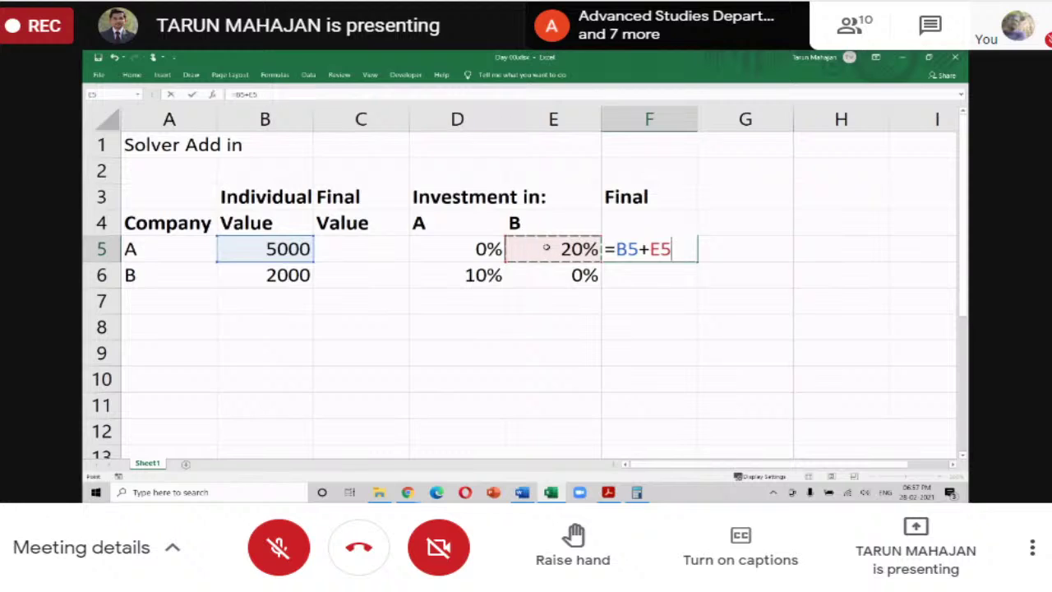
text(*)
click(366, 276)
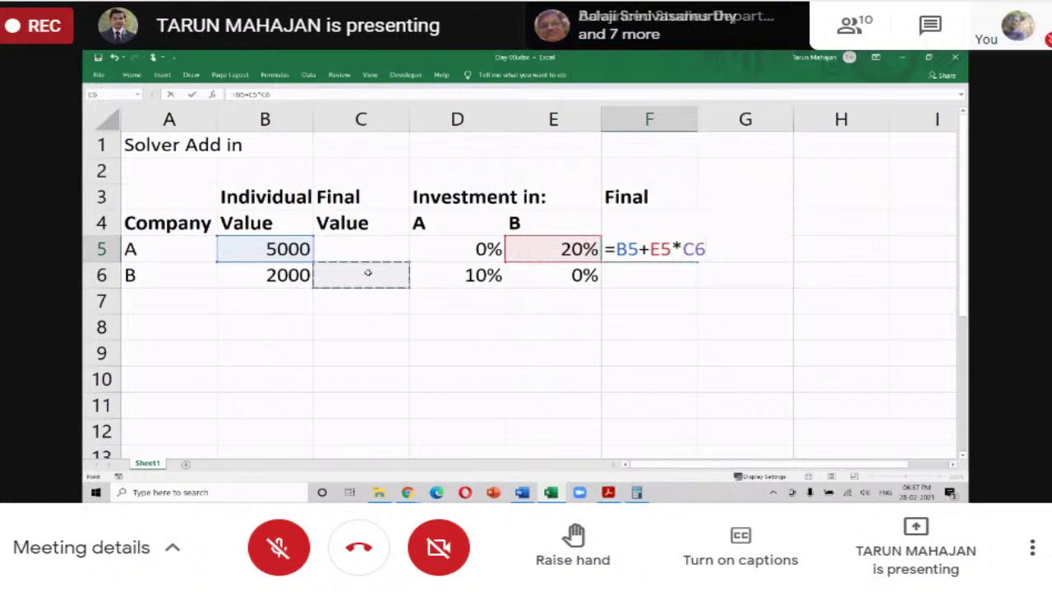
key(Return)
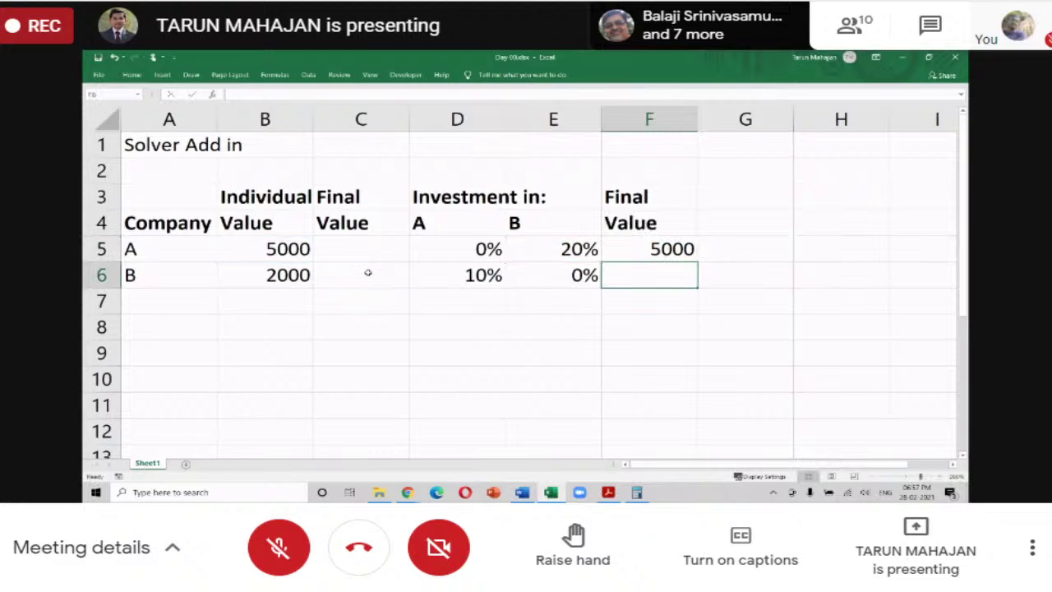
click(644, 247)
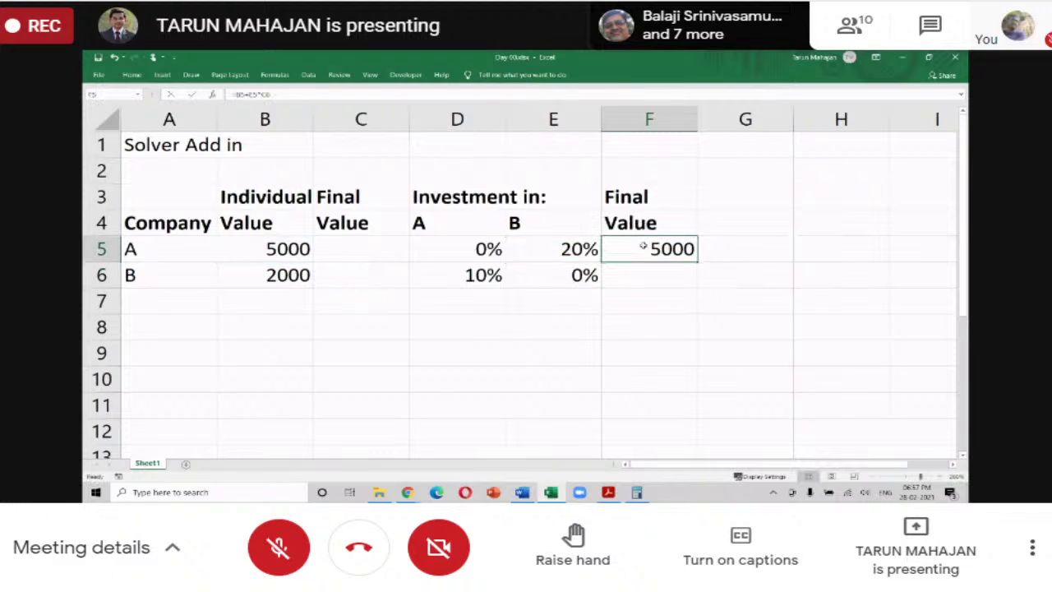
click(393, 252)
drag(395, 260, 400, 277)
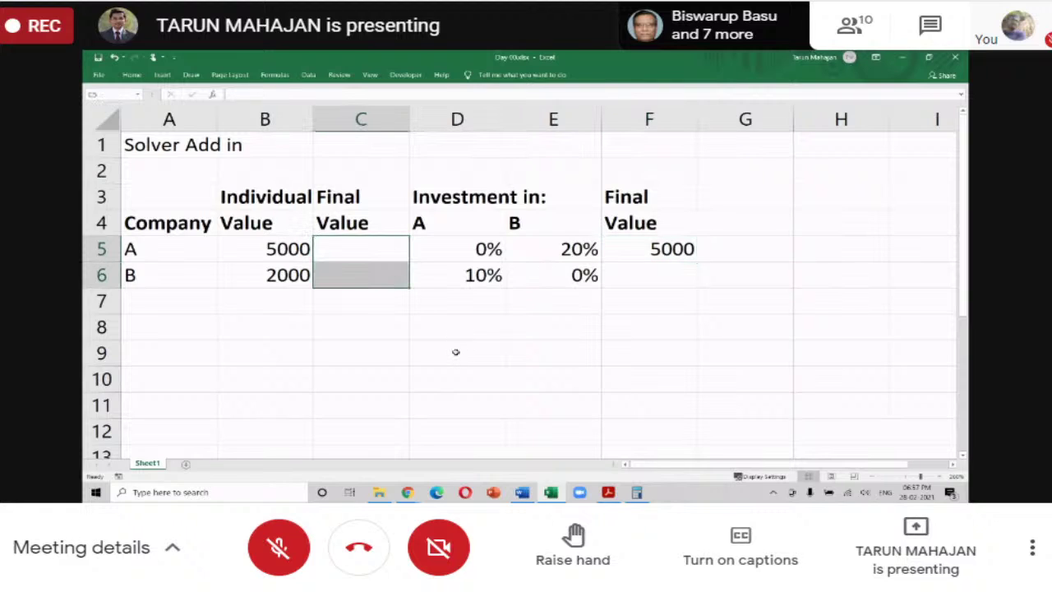
Step: Enter =B6+D6*C5 in F6 for company B's final value, consulting equation 2 in the Word document
click(670, 279)
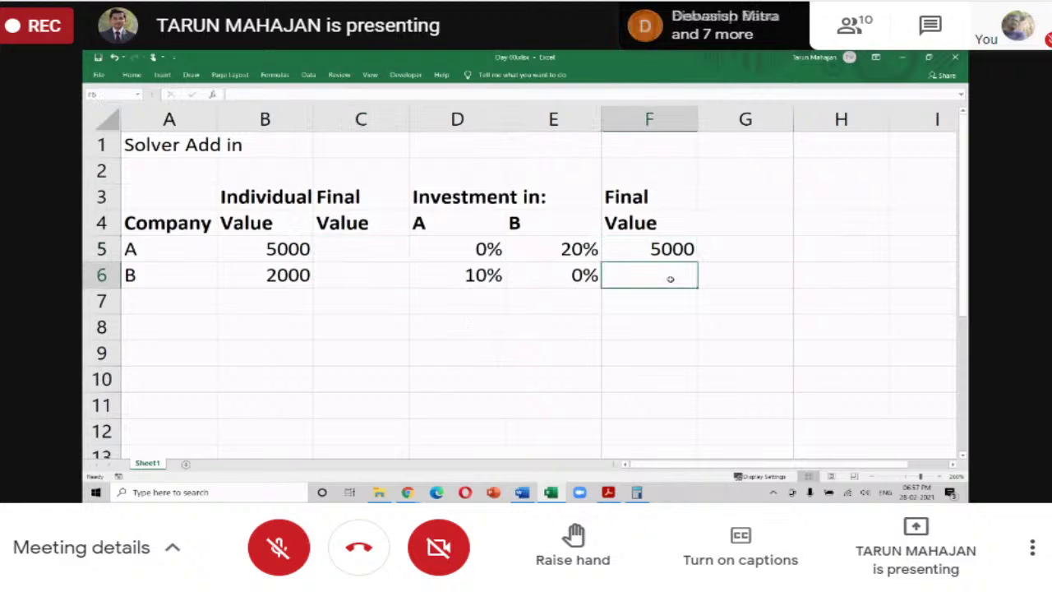
text(=)
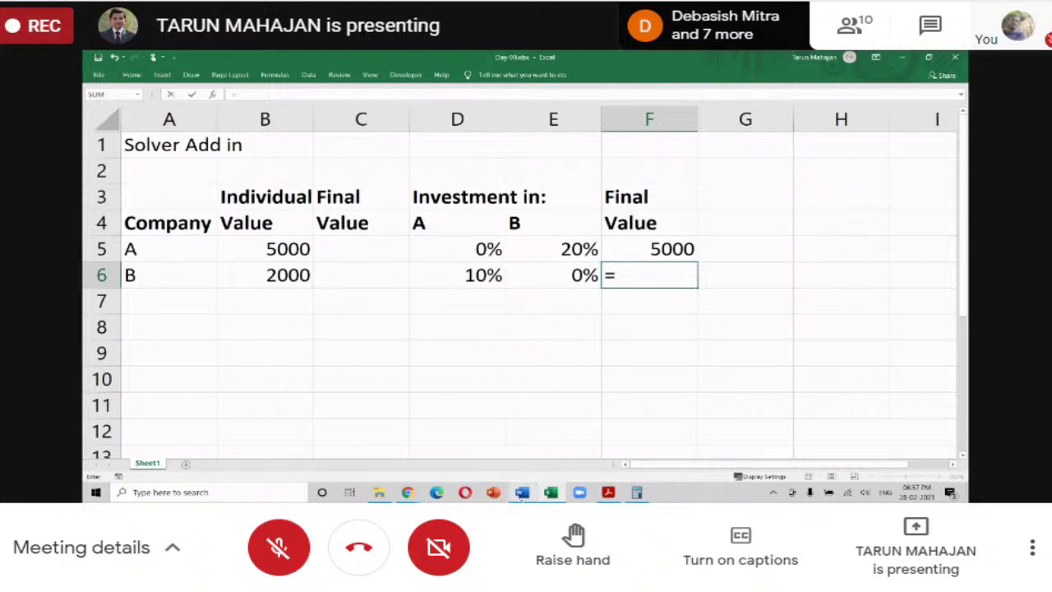
click(522, 492)
drag(303, 278, 490, 277)
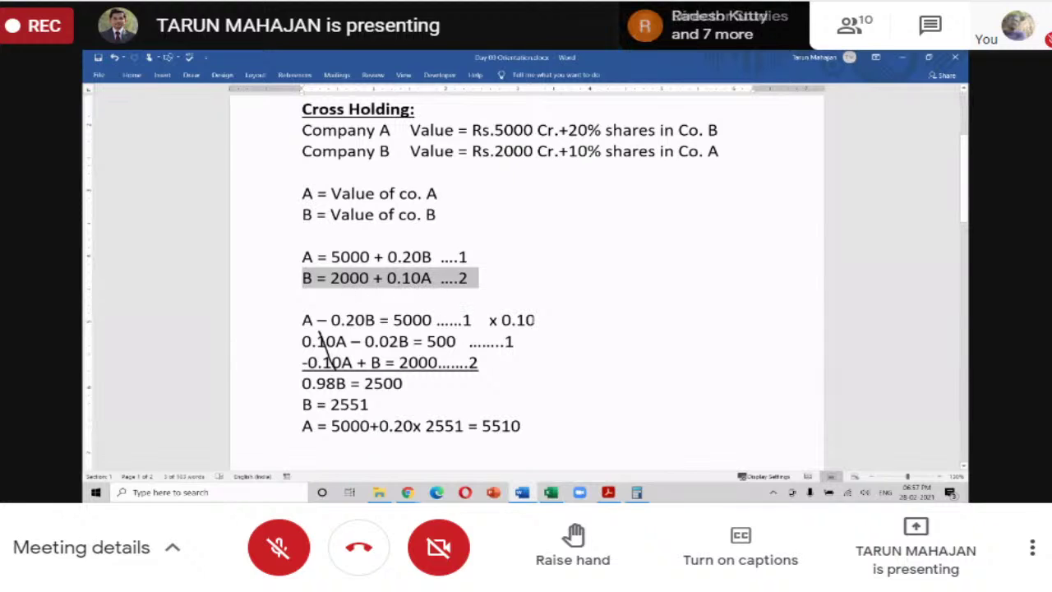
click(551, 491)
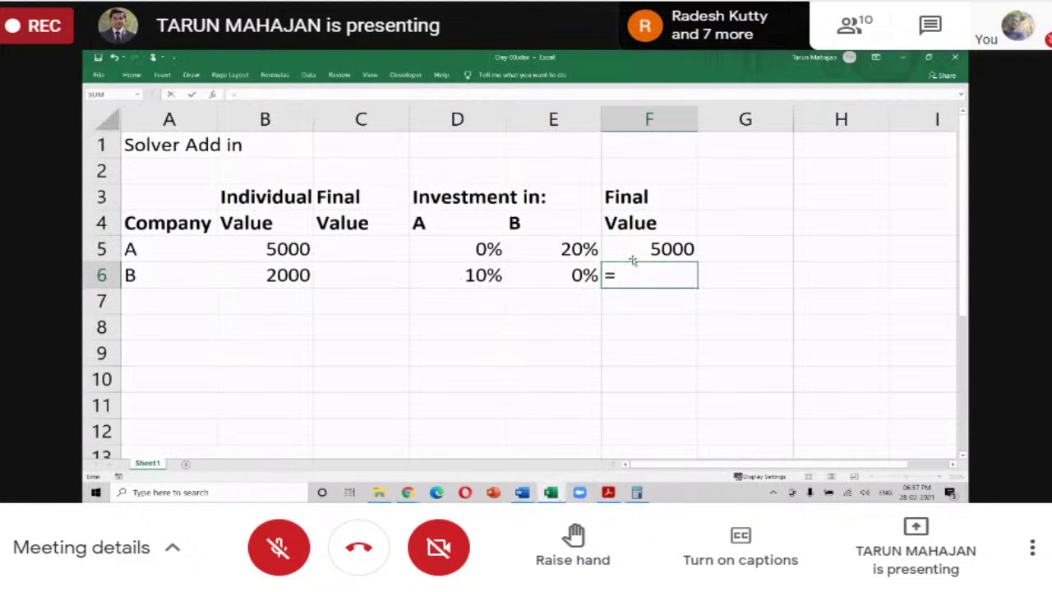
click(293, 276)
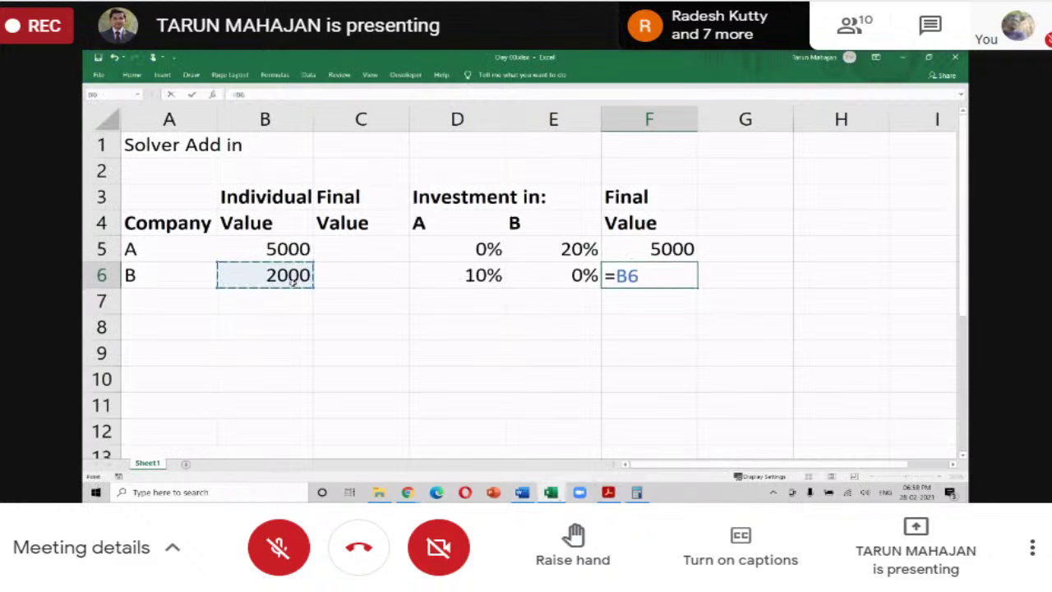
text(+)
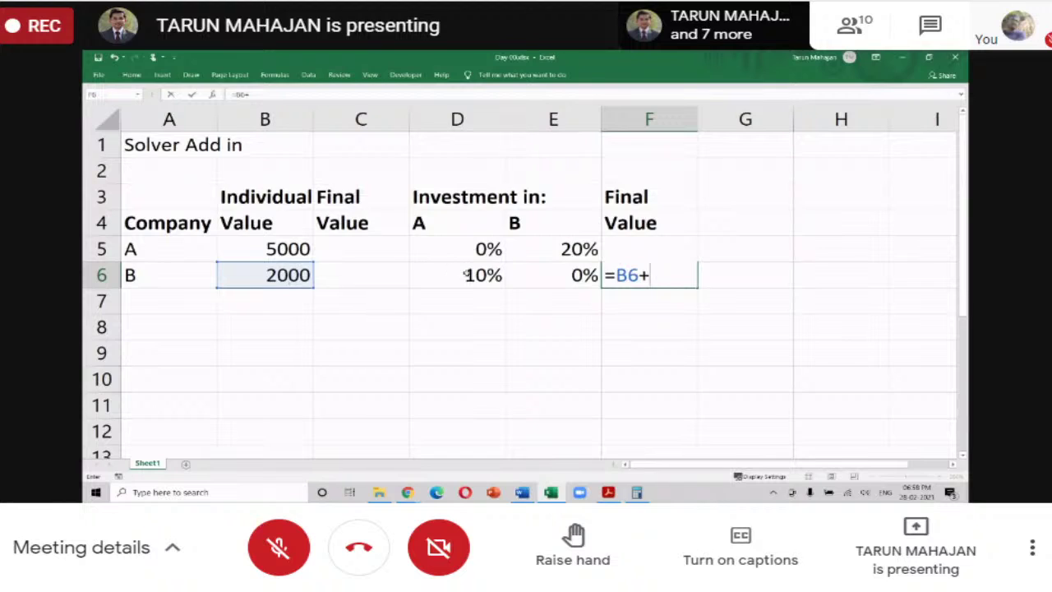
click(466, 277)
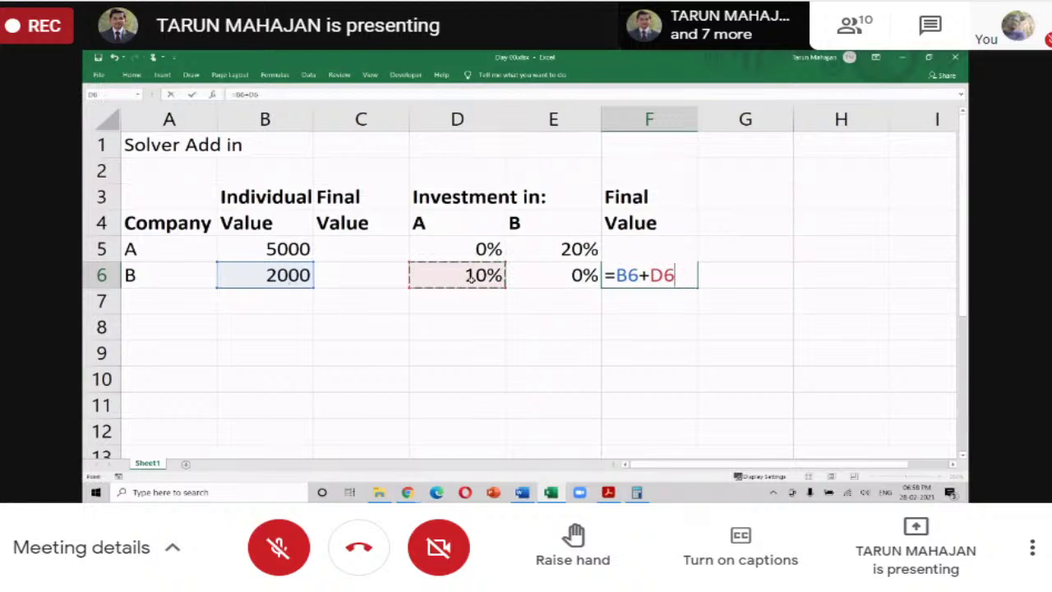
text(*)
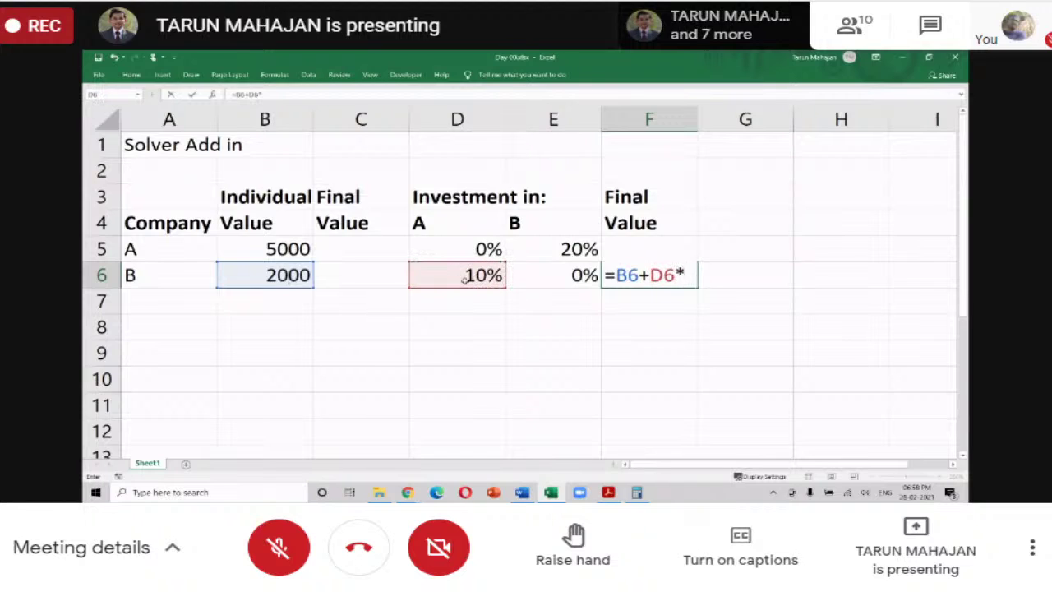
click(374, 251)
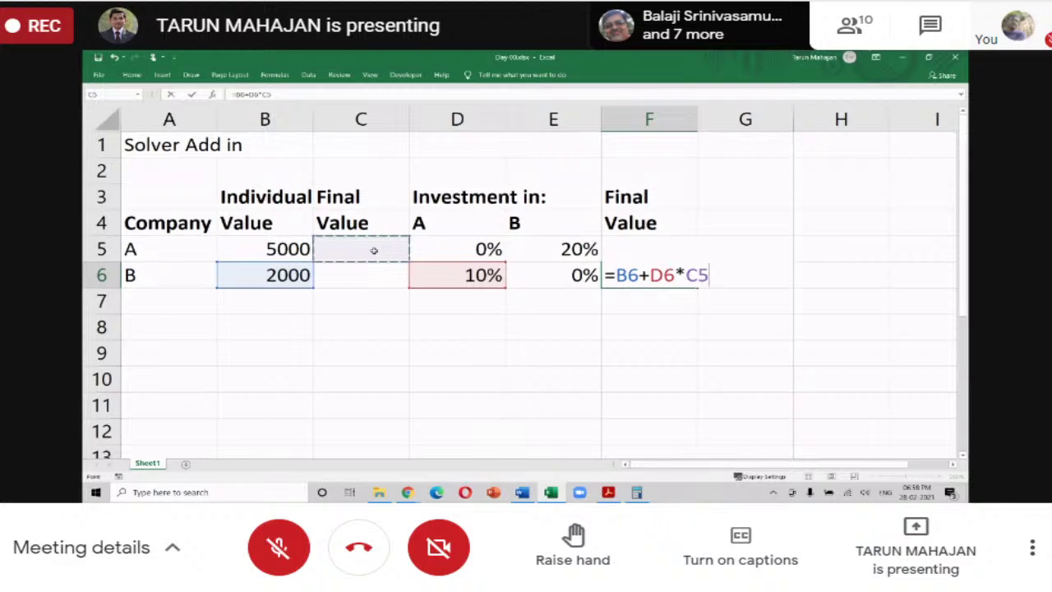
key(Return)
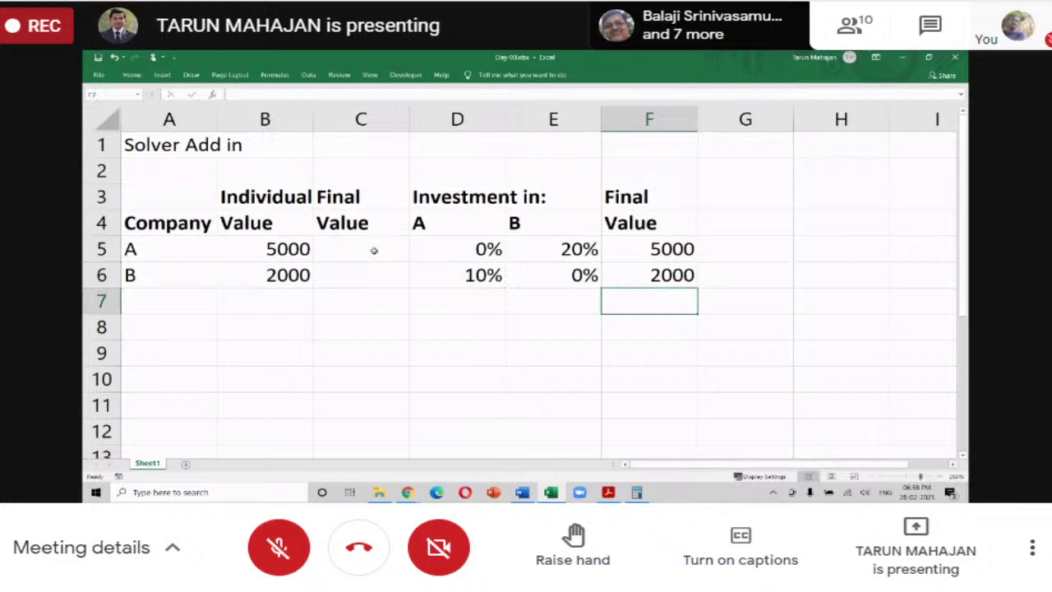
Step: Show company A's formula from F5 as the plain text =B5+E5*C6 in H5
key(Up)
key(Up)
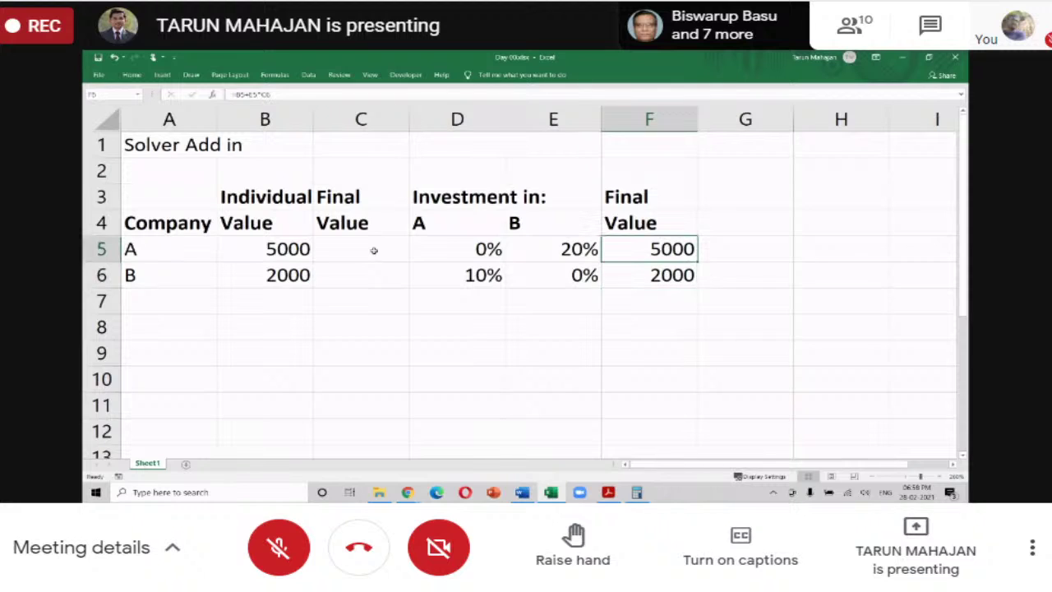
key(F2)
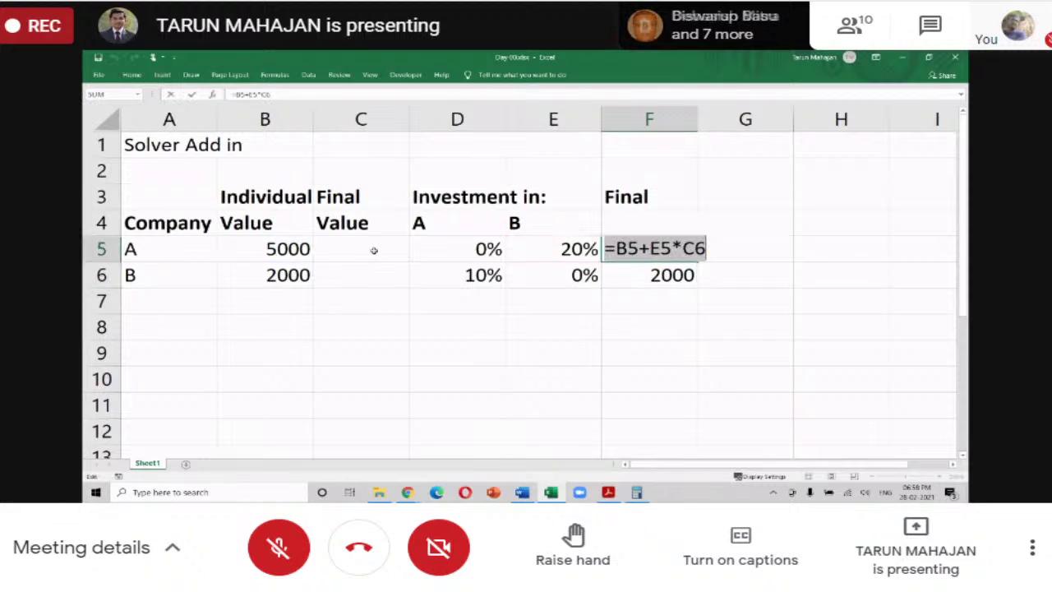
key(Return)
key(Right)
key(Right)
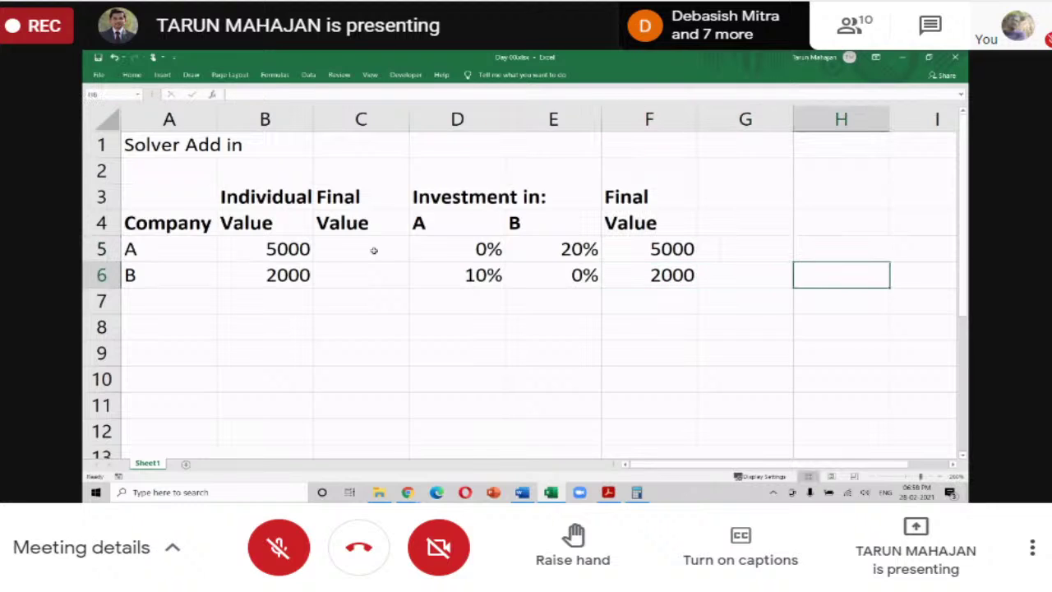
key(Up)
text(')
text(=B5+E5*C6)
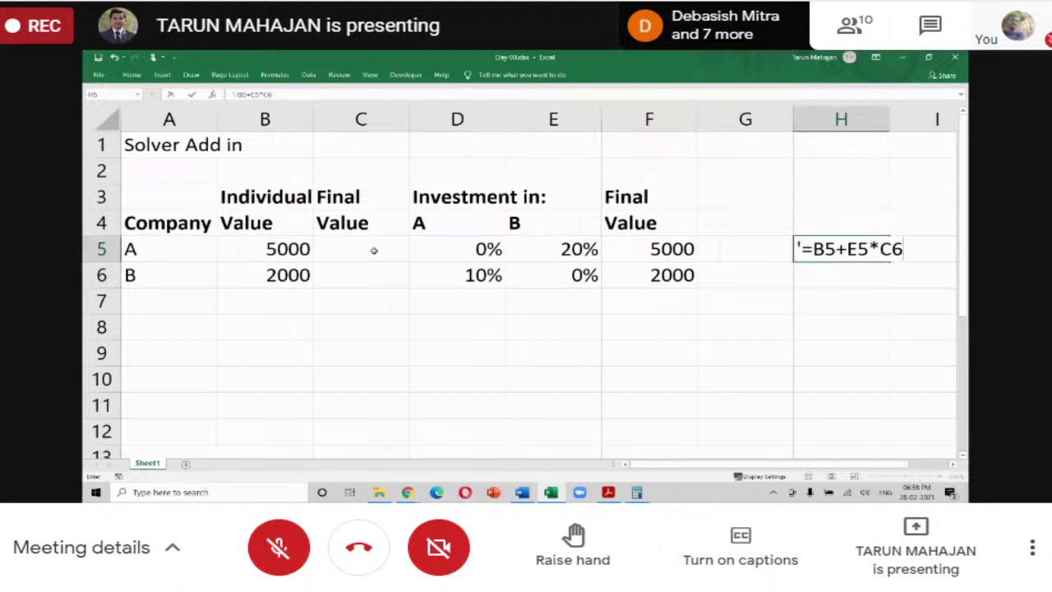
key(Return)
Step: Copy company B's formula from F6 into H6 as the plain text =B6+D6*C5
key(Left)
key(Left)
key(F2)
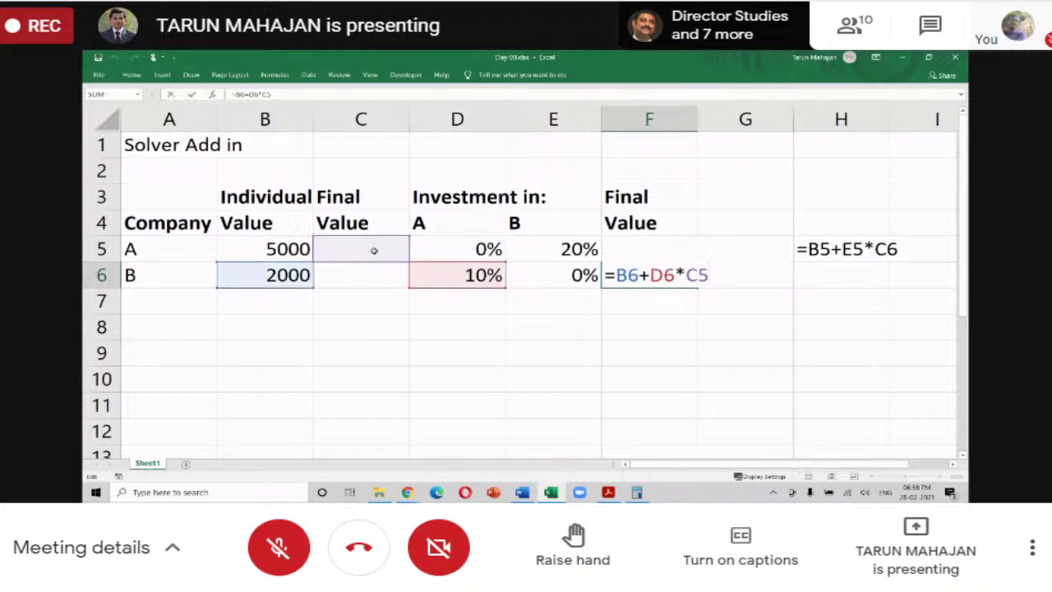
key(shift+Left)
key(shift+Left)
key(shift+Left)
key(shift+Left)
key(shift+Left)
key(shift+Left)
key(shift+Left)
key(shift+Left)
key(shift+Left)
key(ctrl+c)
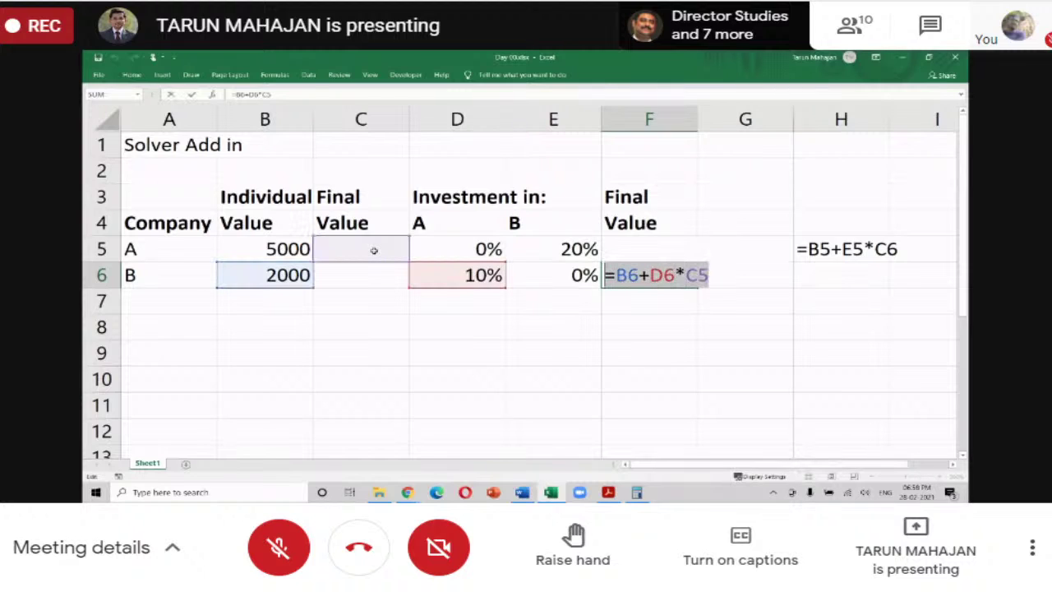
key(Return)
key(Up)
key(Right)
key(Right)
text(')
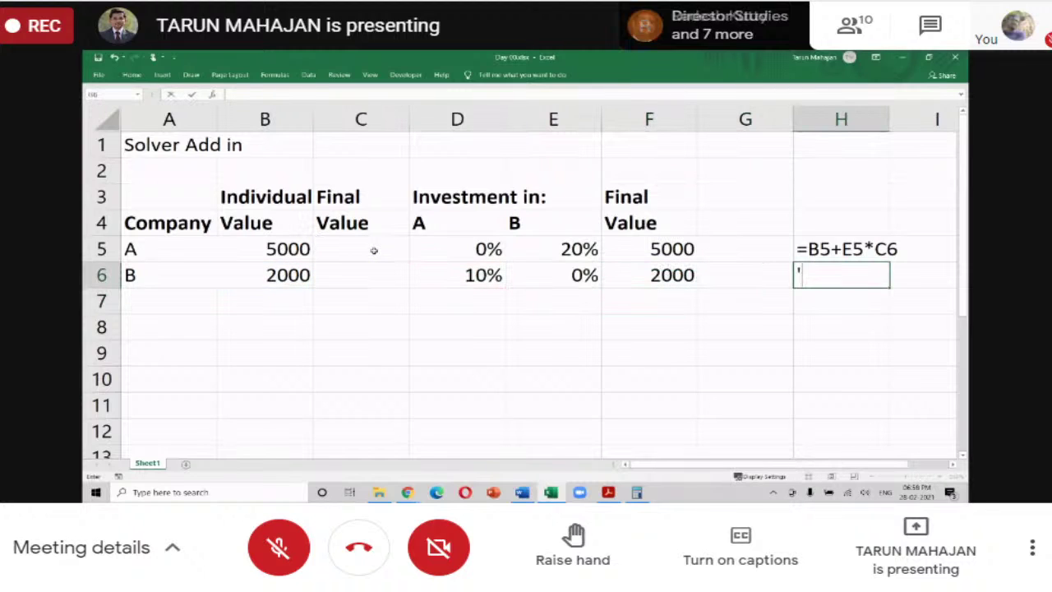
key(ctrl+v)
key(Return)
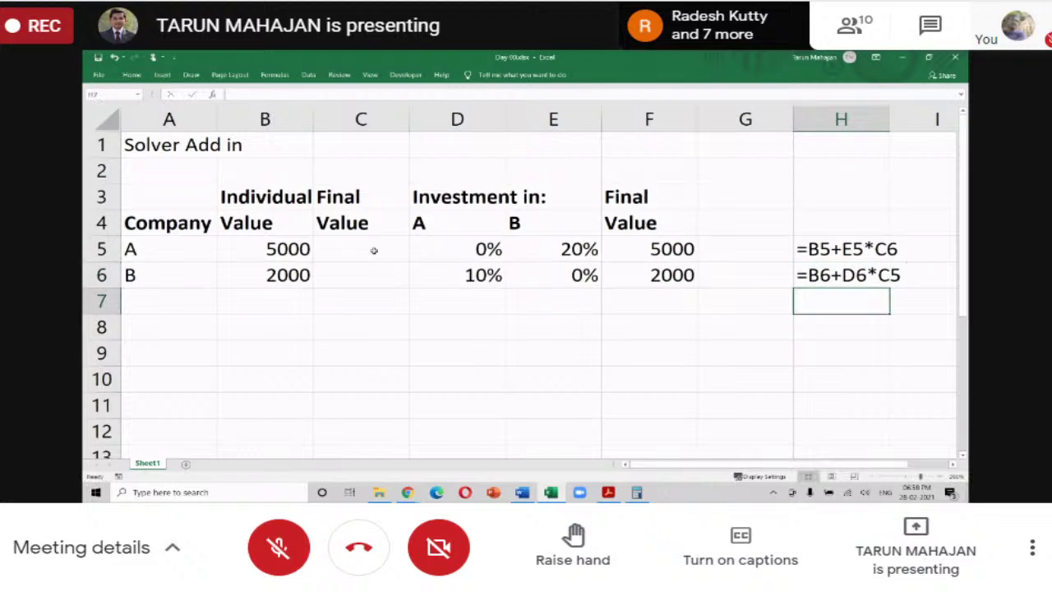
Step: Enter trial final values of 5100 in C5 and 2100 in C6, and select both cells
key(Up)
key(Up)
key(Left)
key(Left)
key(Left)
key(Left)
key(Left)
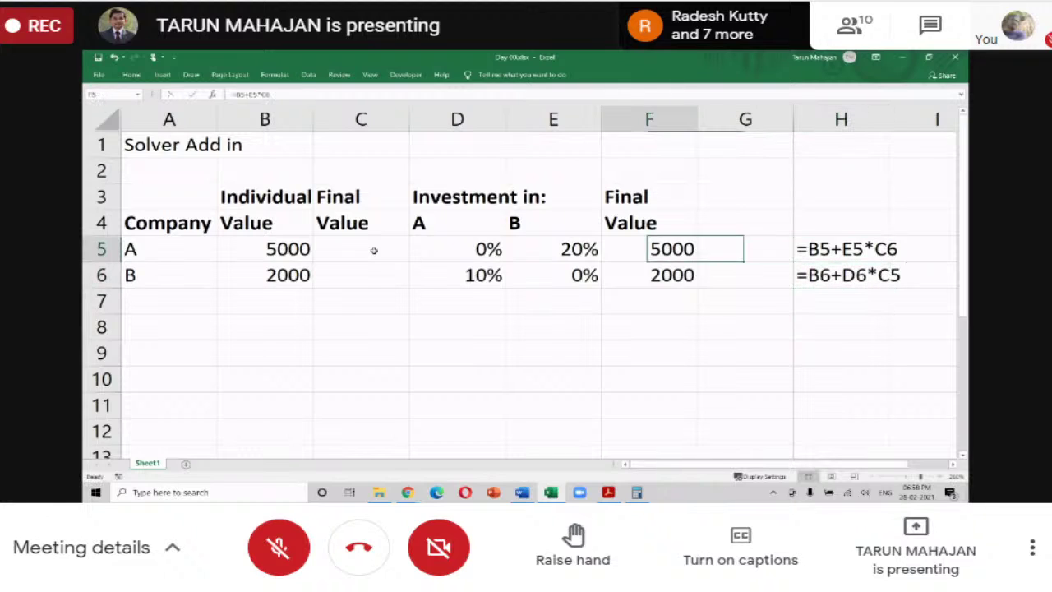
key(shift+Down)
key(shift+Up)
key(shift+Up)
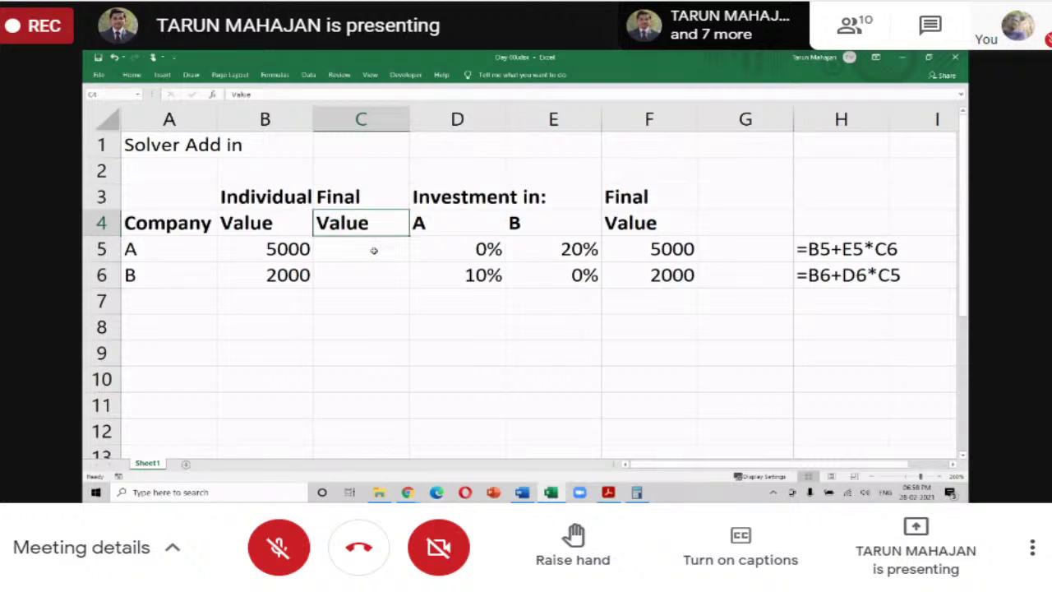
key(shift+Down)
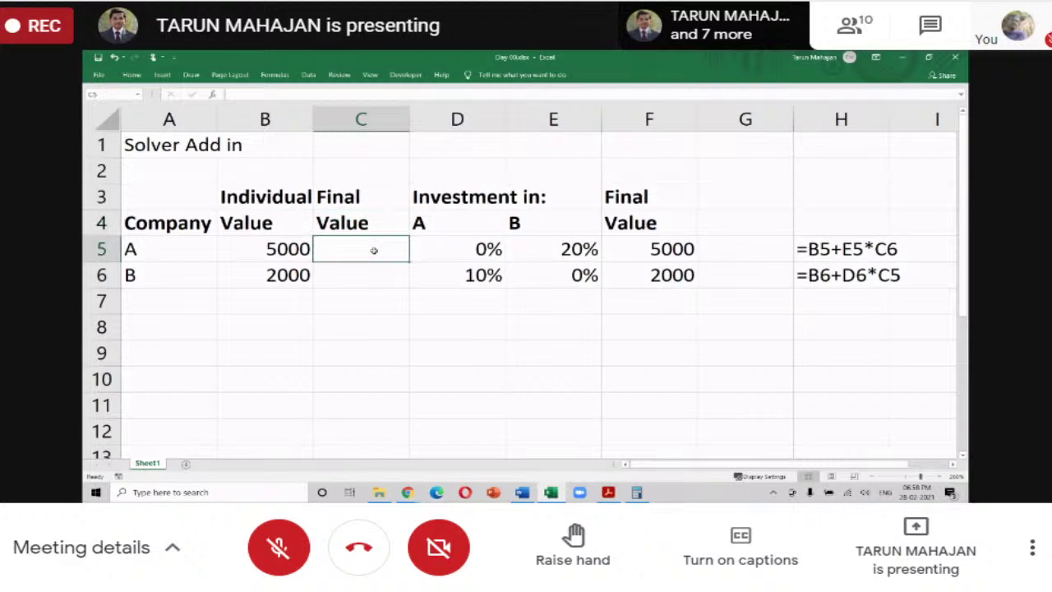
text(510)
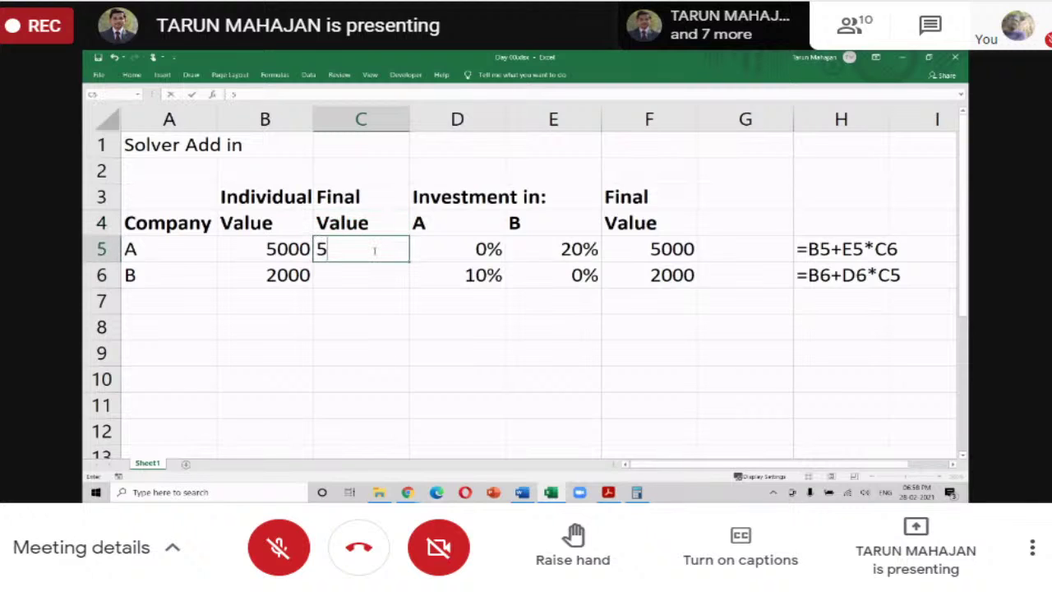
key(BackSpace)
key(BackSpace)
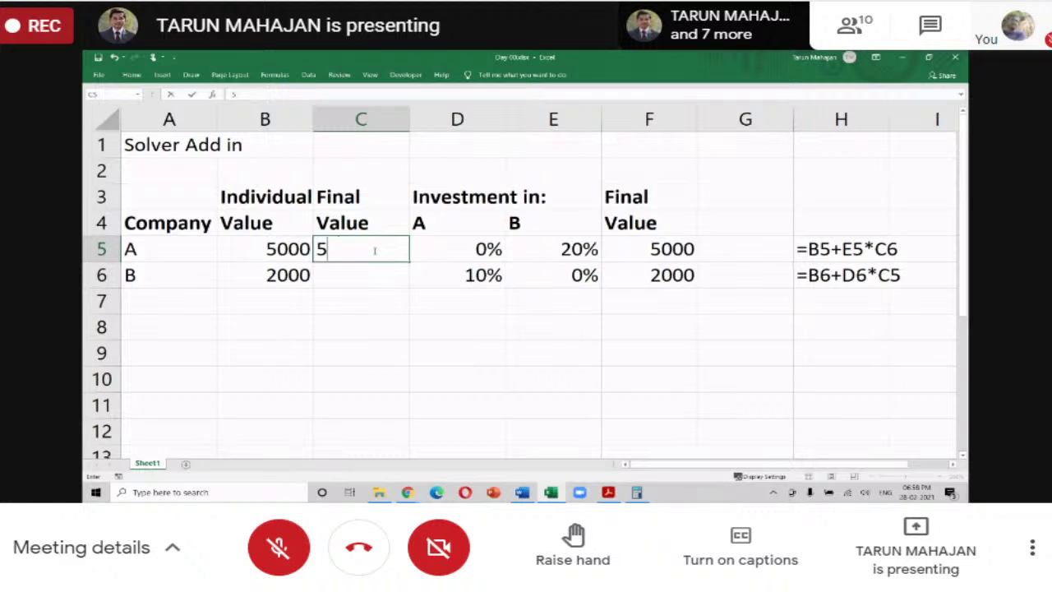
text(100)
key(Return)
text(2100)
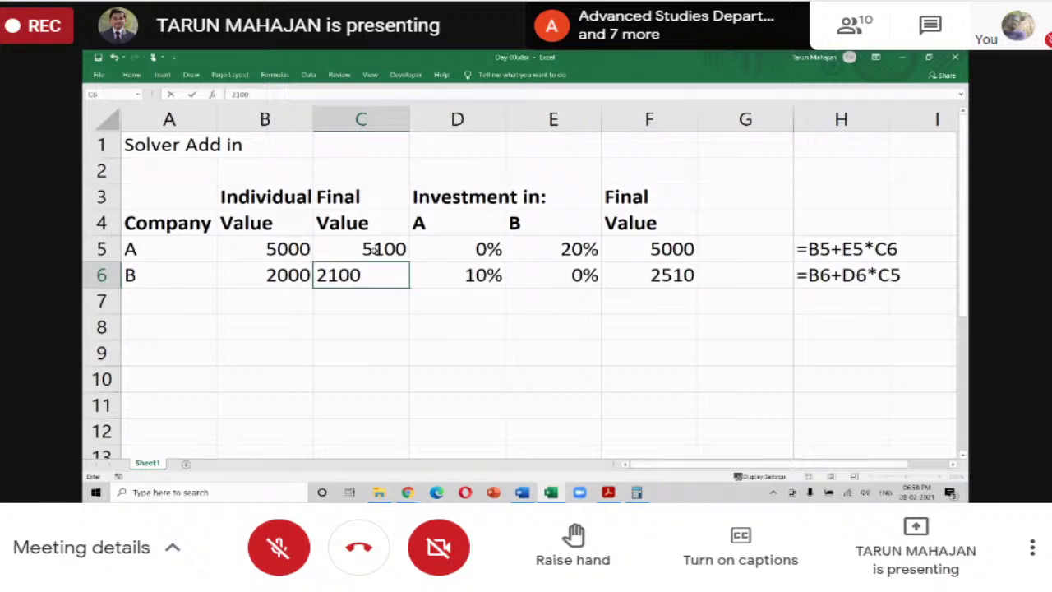
key(Return)
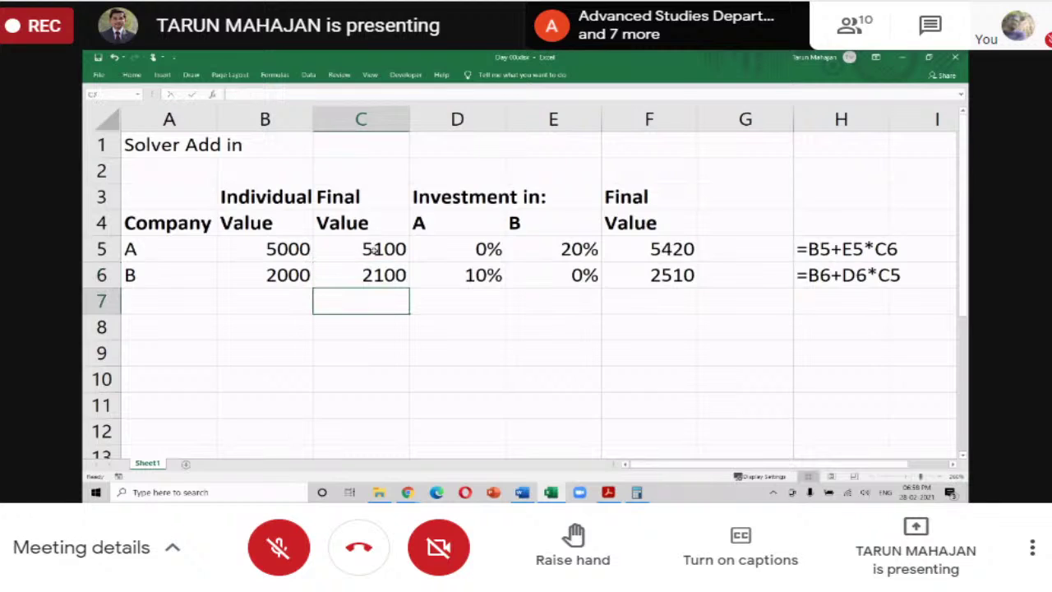
drag(371, 249, 415, 294)
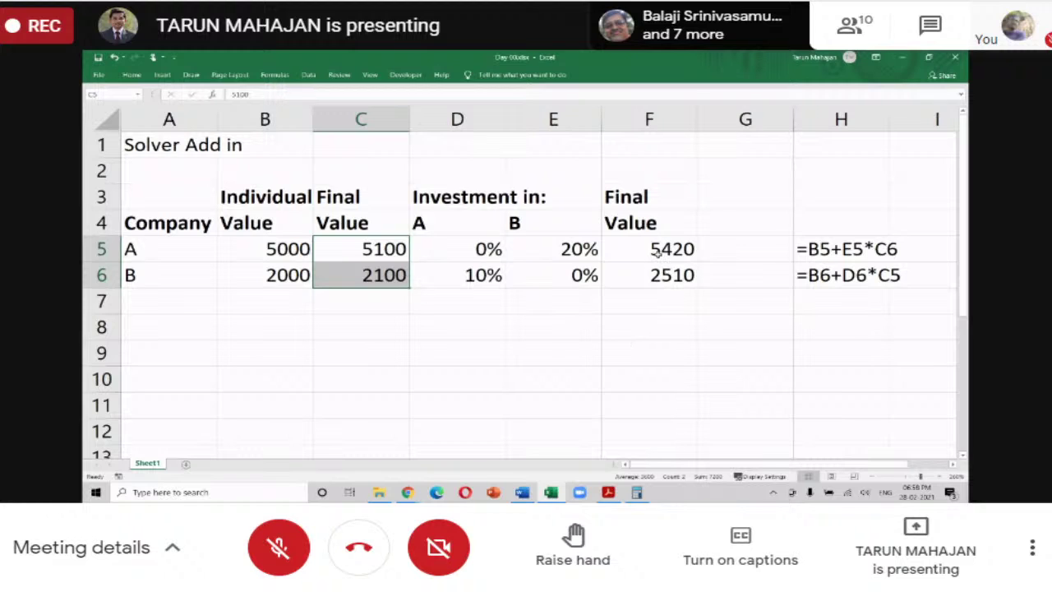
Step: Compare the trial final values in C3:C6 with the calculated final values in F3:F6
drag(657, 251, 661, 276)
drag(390, 249, 387, 276)
drag(359, 203, 367, 275)
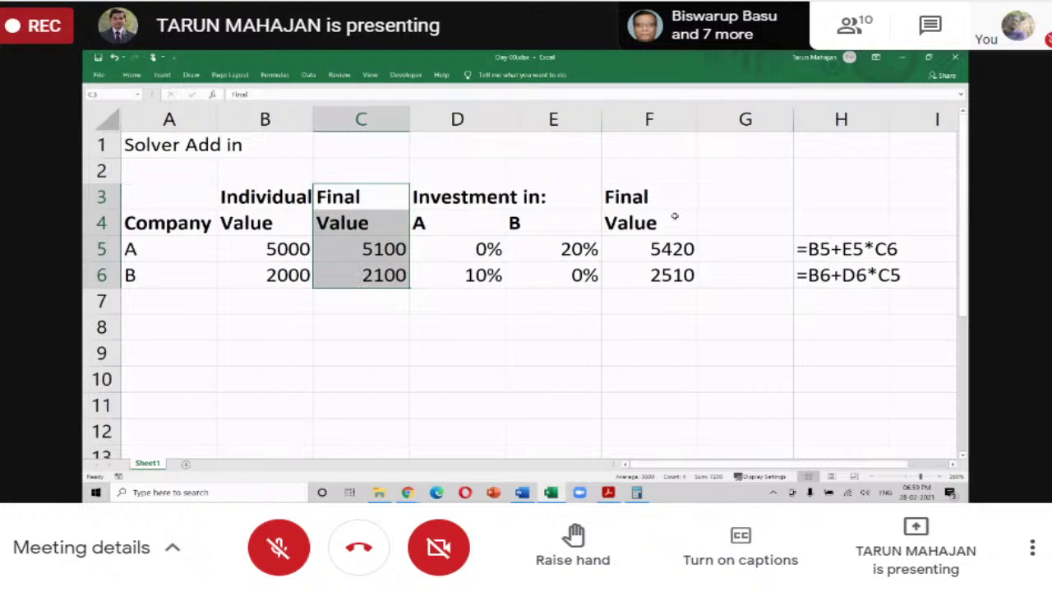
drag(664, 201, 658, 279)
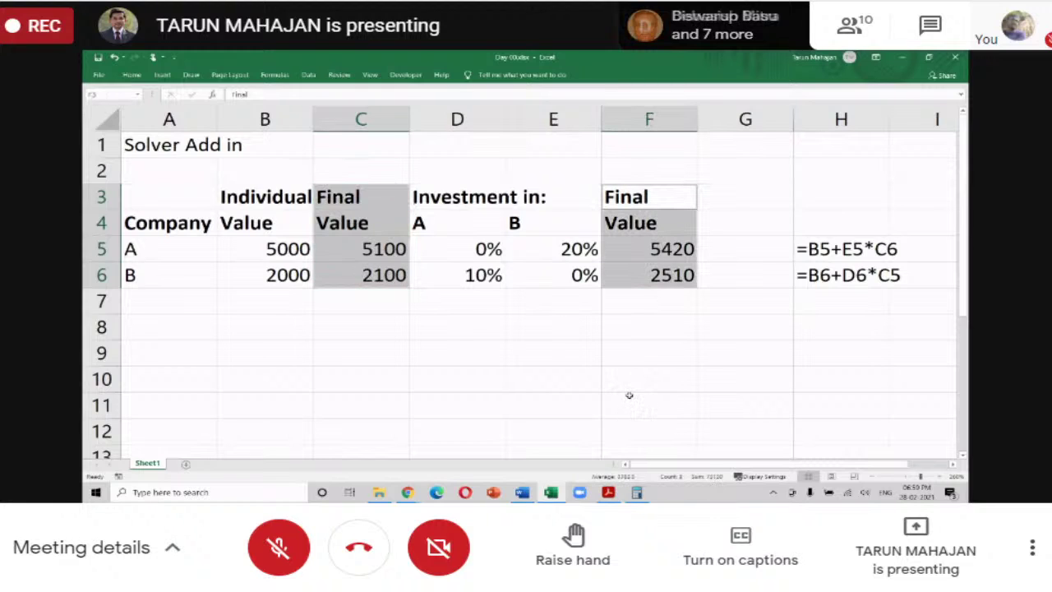
Step: Add a two-line column heading with Difference in G3 and F-B in G4
click(739, 198)
text(Dif)
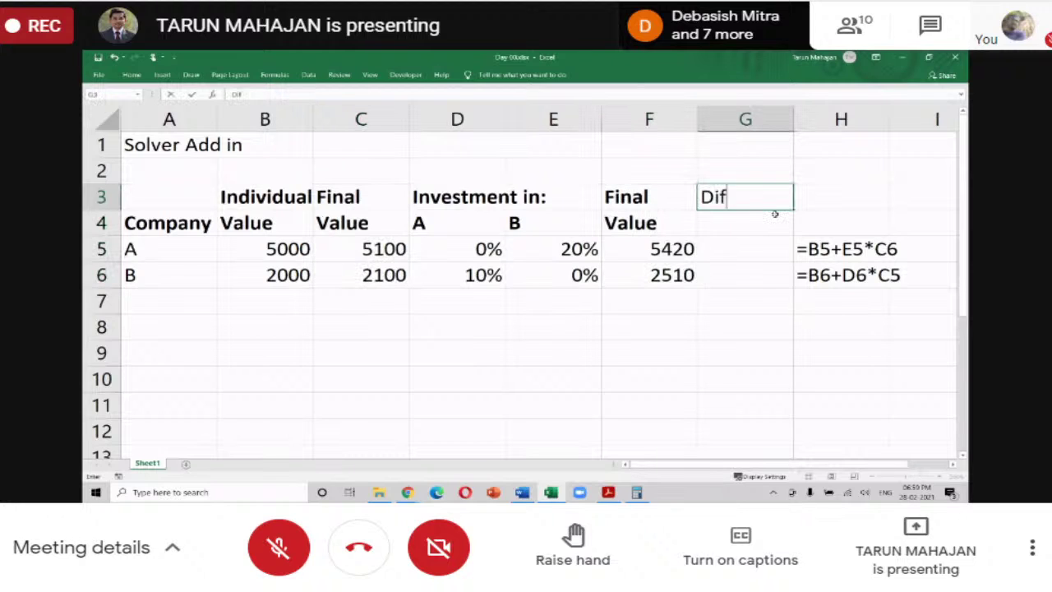
text(ference)
key(Return)
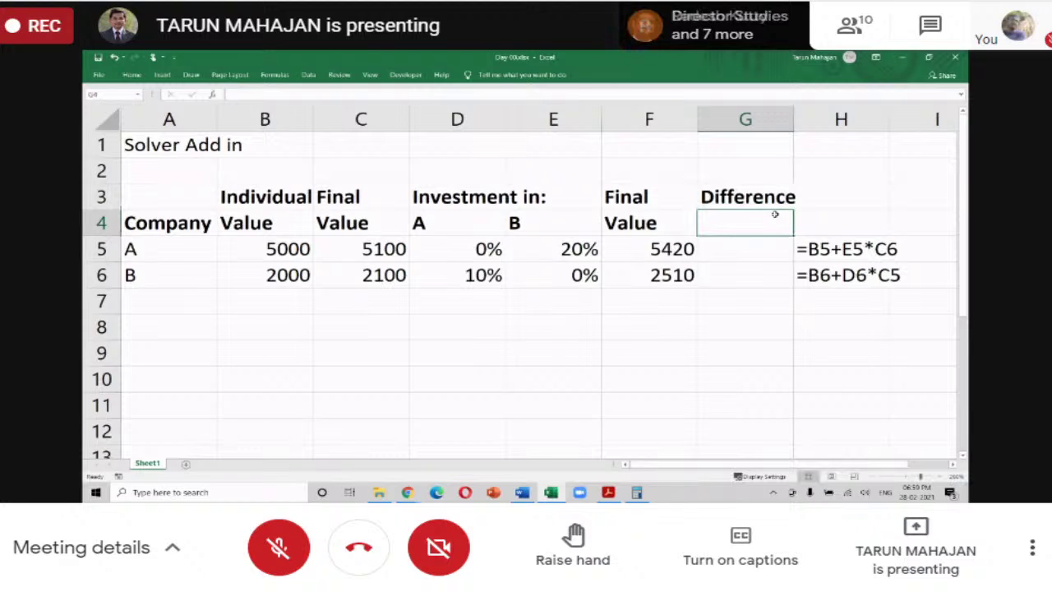
text(ColB)
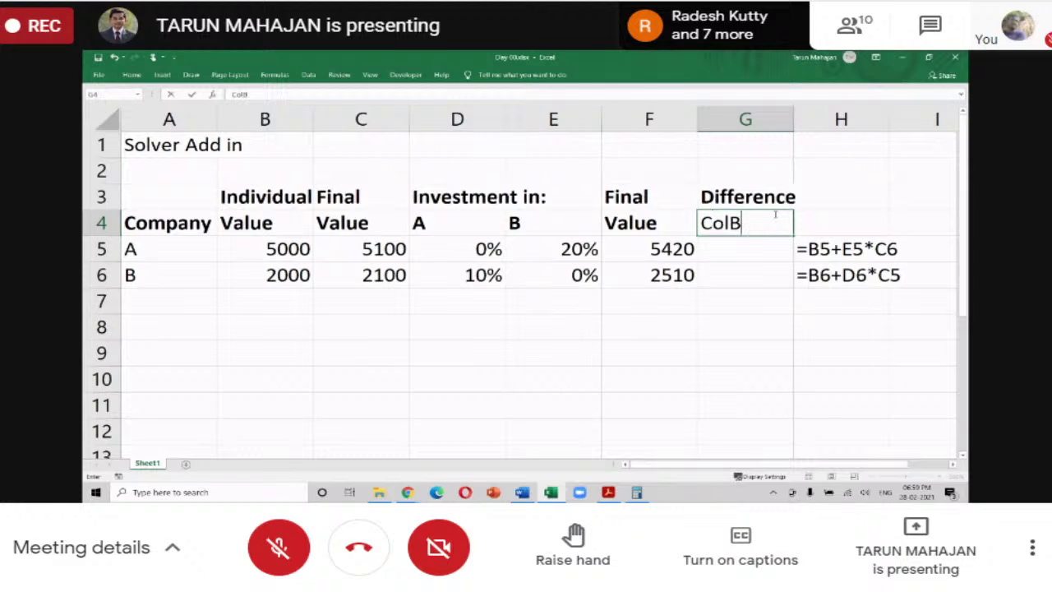
key(Escape)
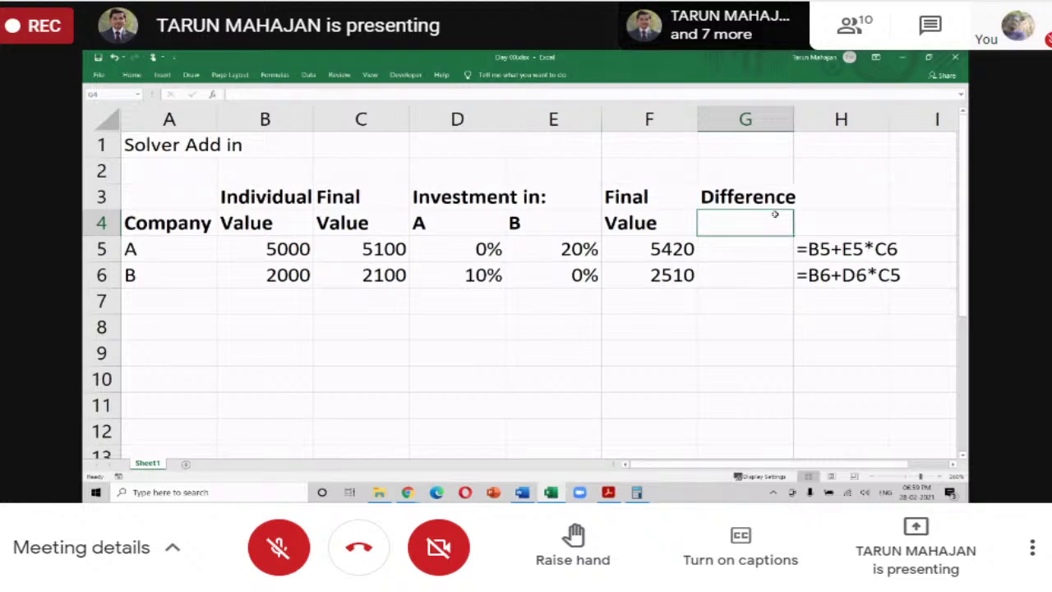
text(F-B)
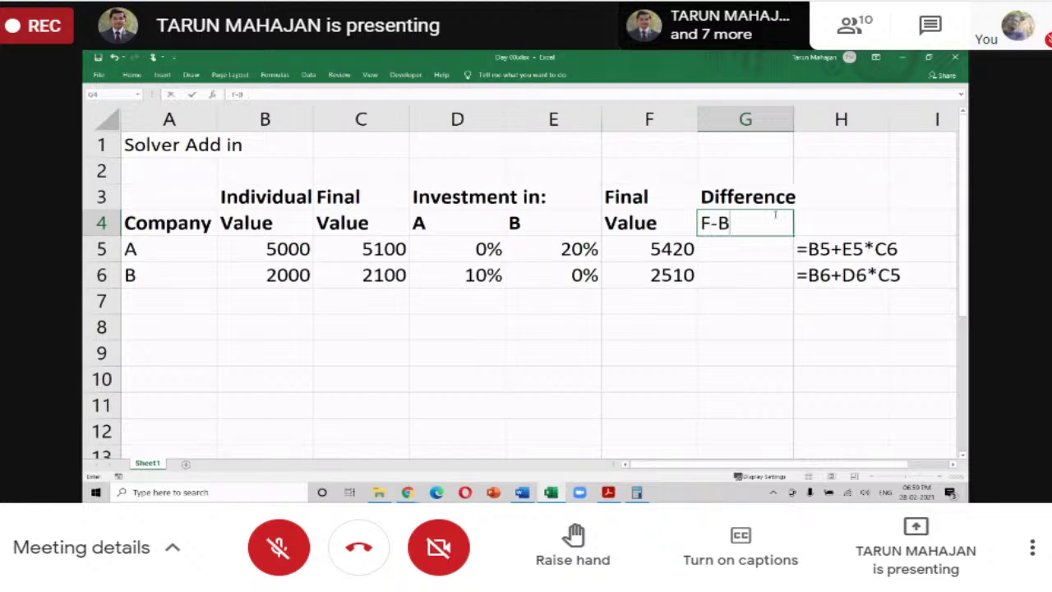
key(Return)
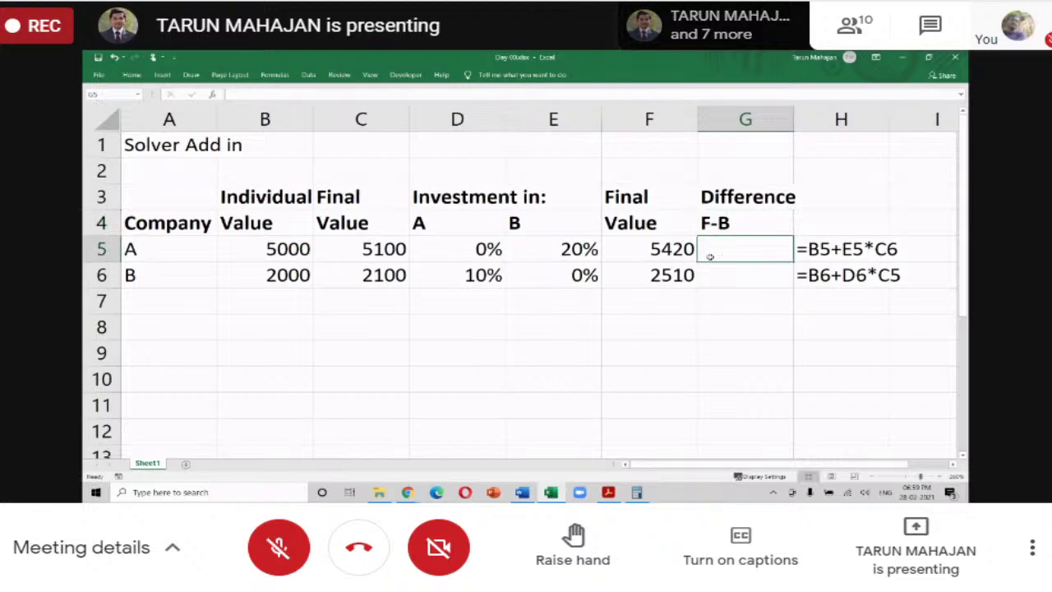
Step: Enter =F5-C5 in G5 for company A's difference between the calculated and trial final values
drag(662, 199, 669, 280)
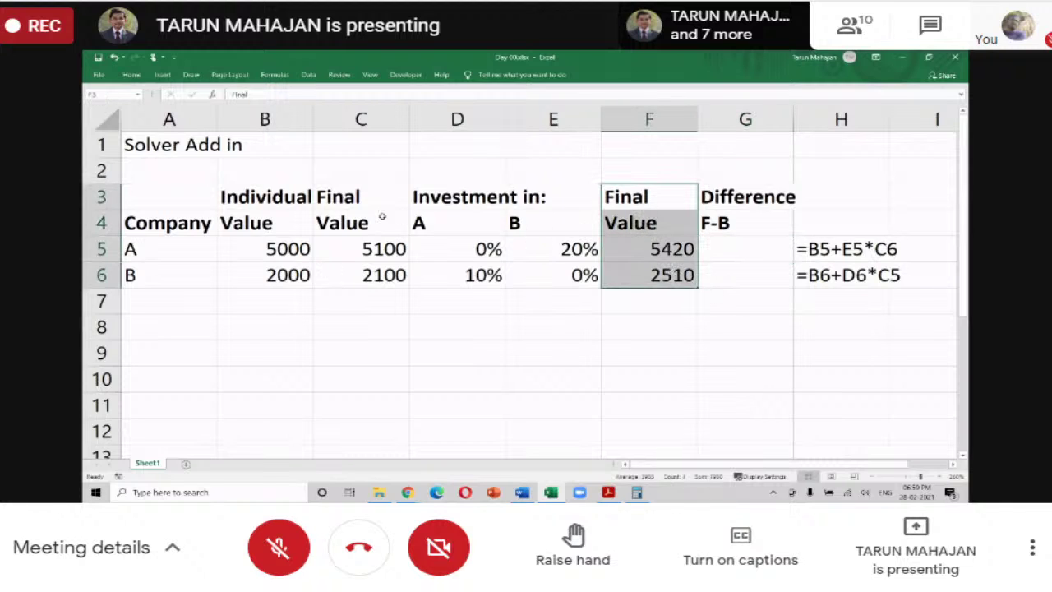
drag(383, 202, 383, 281)
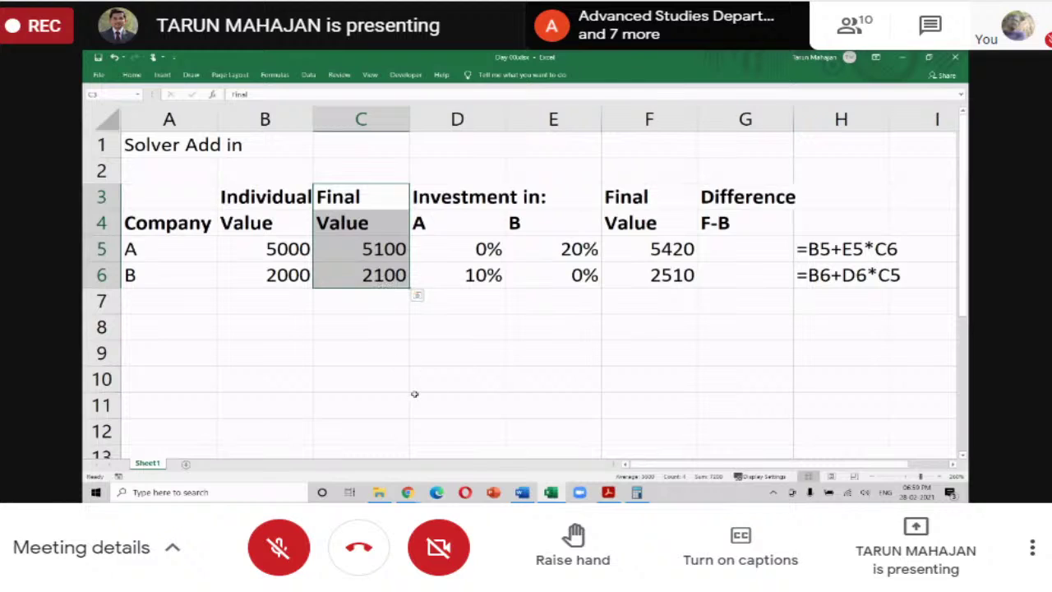
click(745, 242)
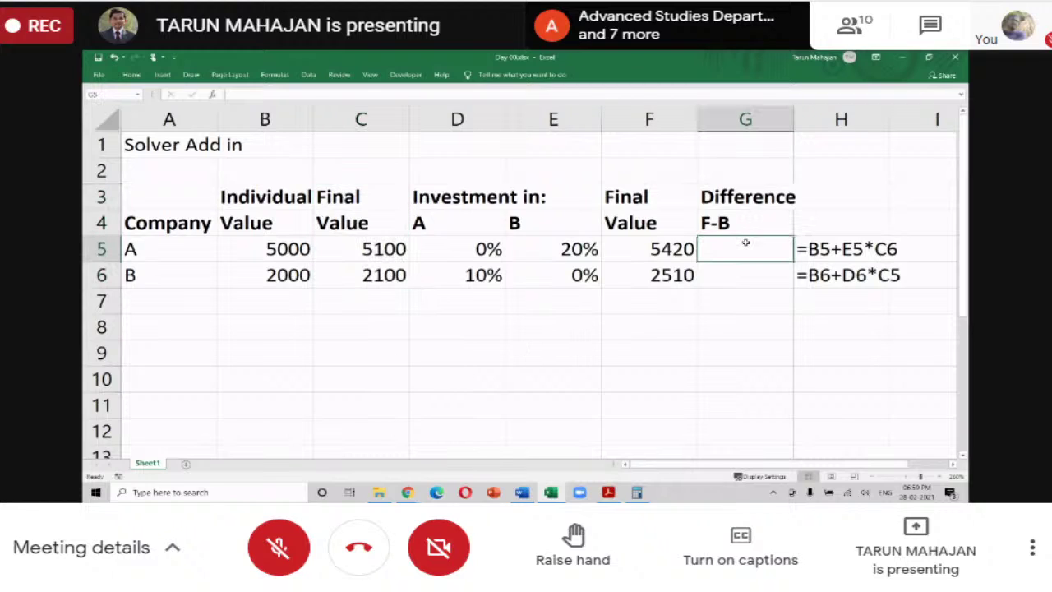
text(=)
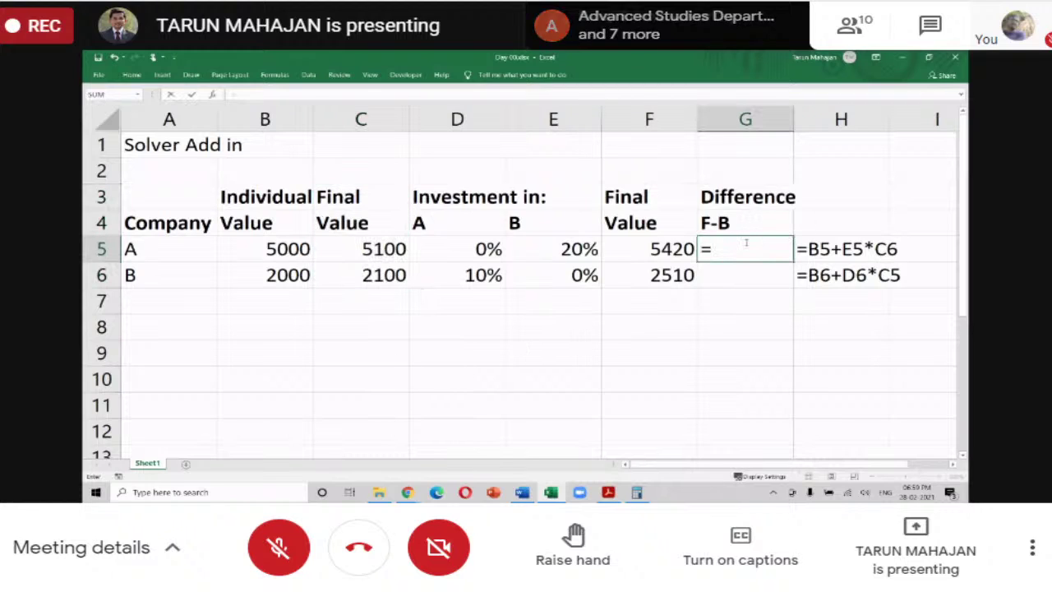
click(656, 250)
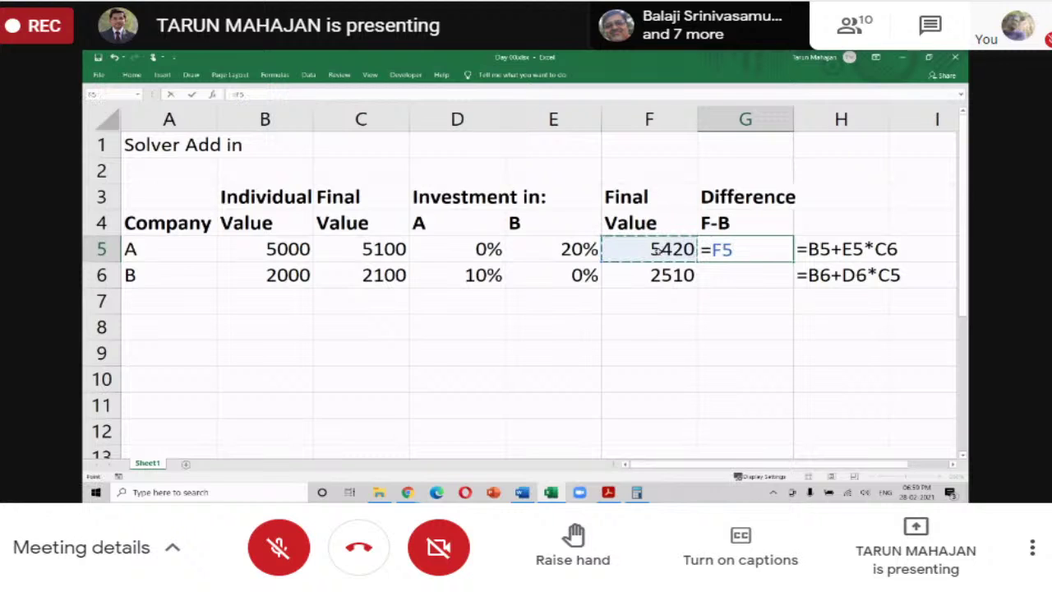
text(-)
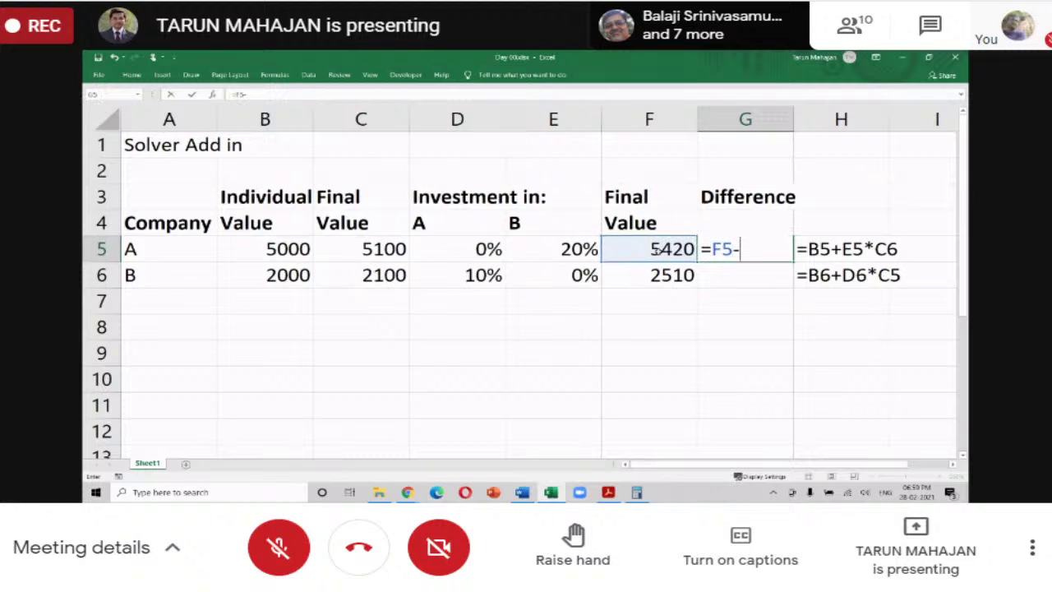
click(364, 249)
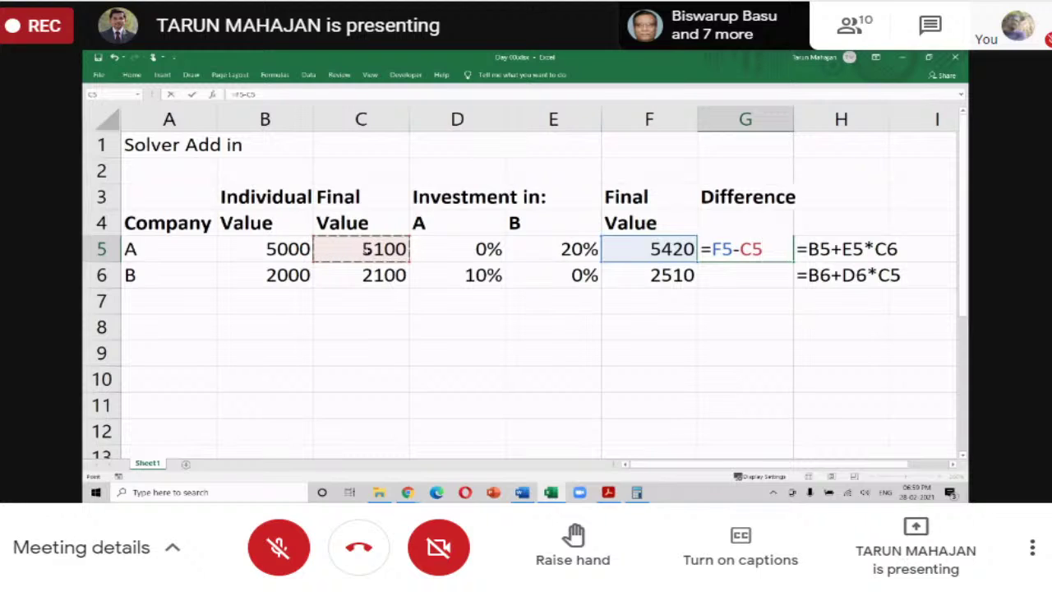
key(Return)
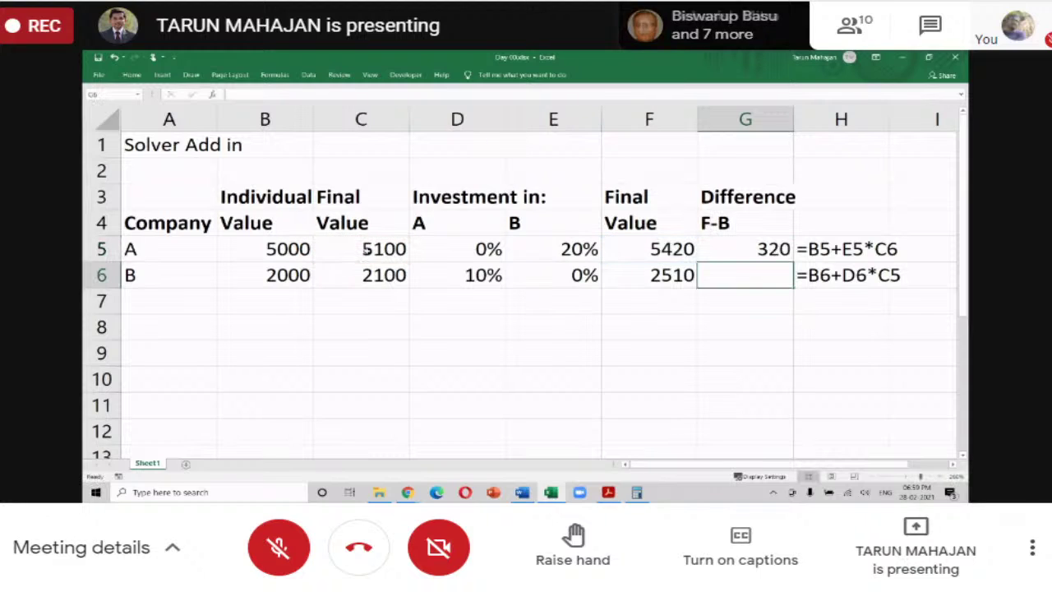
Step: Fill company A's difference formula from G5 down to G6 and check the cell references in both cells
click(745, 249)
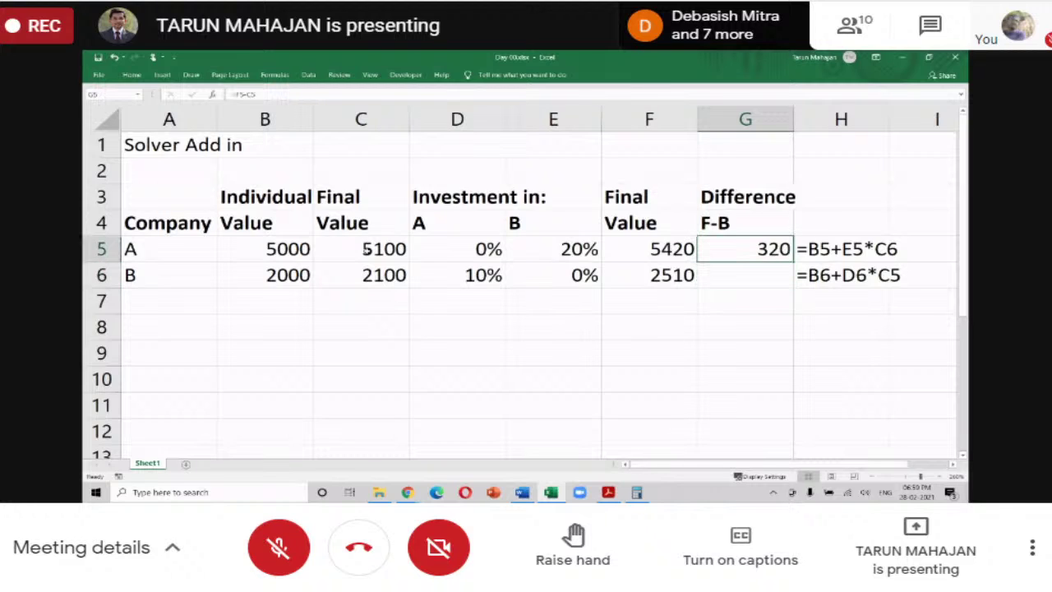
key(F2)
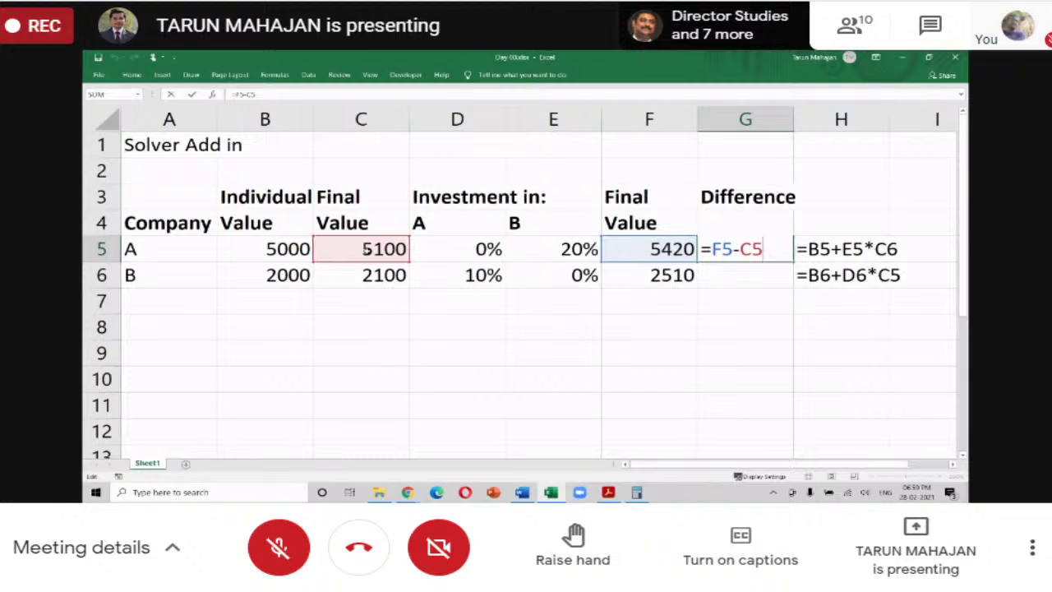
key(Escape)
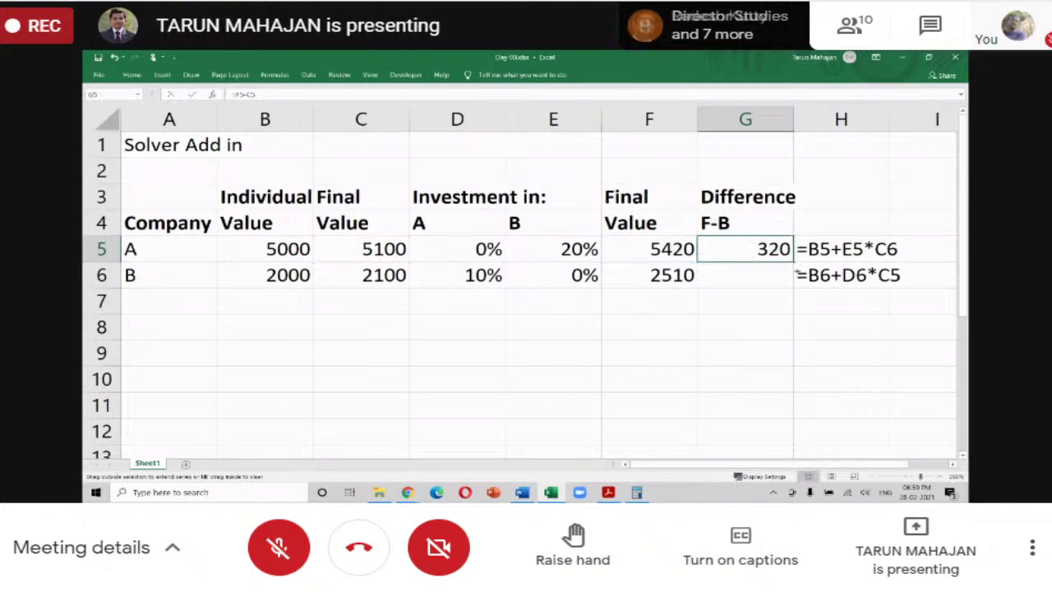
drag(794, 262, 793, 284)
click(748, 272)
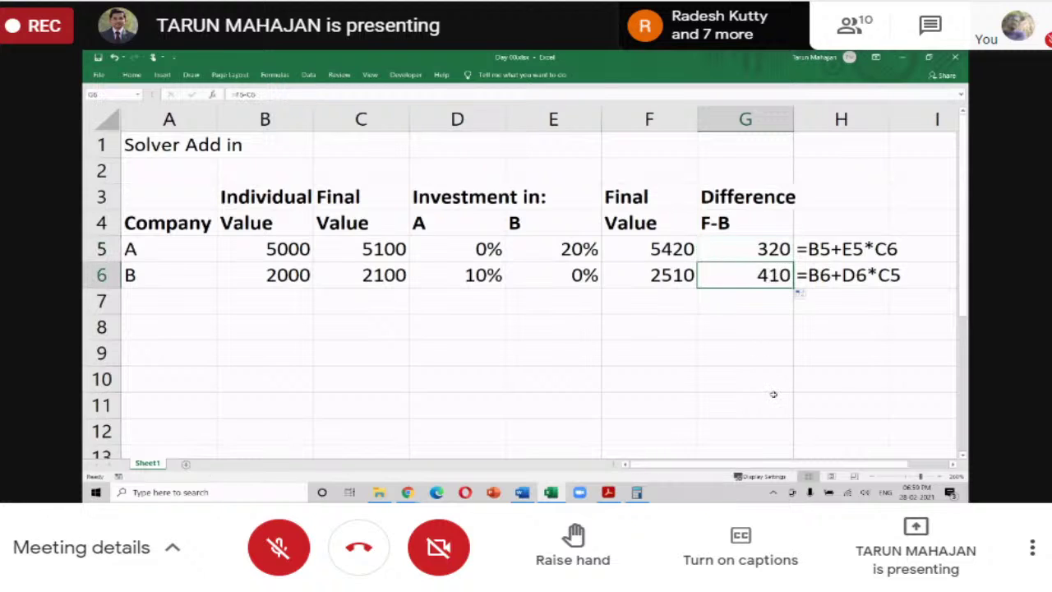
key(F2)
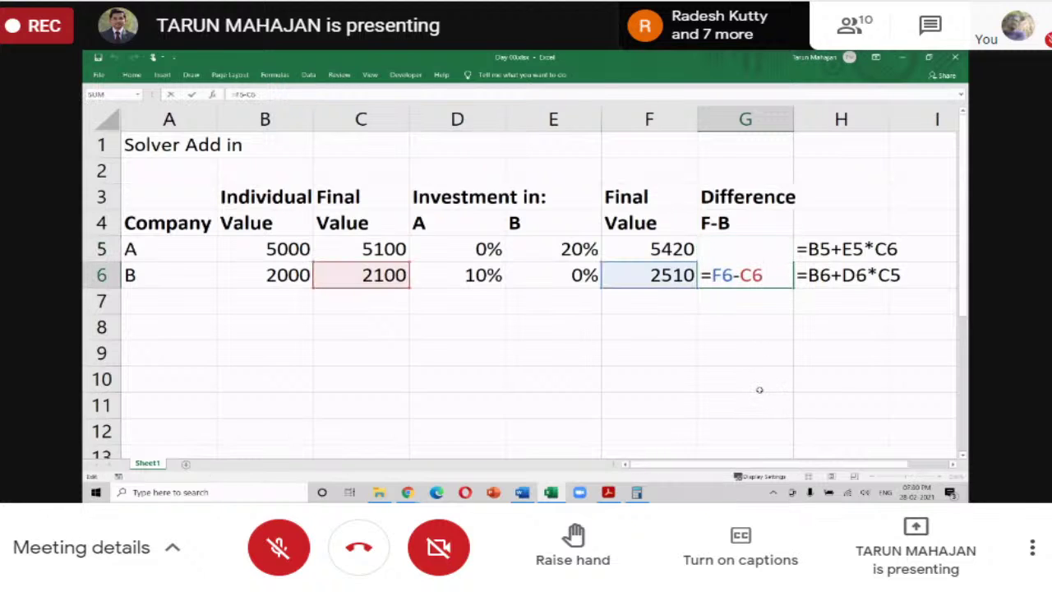
click(442, 332)
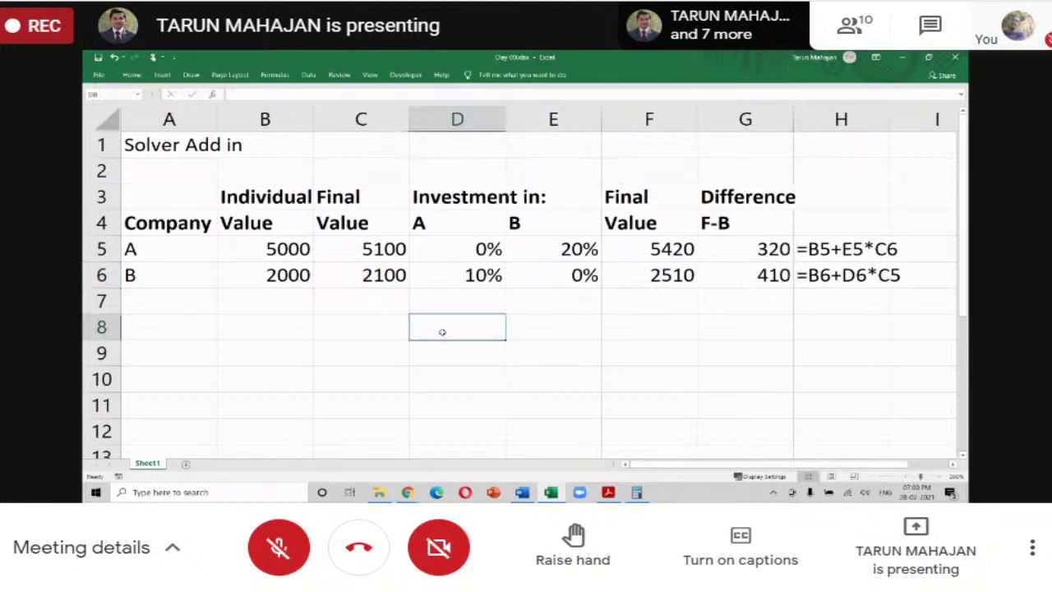
Step: Review the differences in G5:G6 against the two Final Value columns C and F
click(743, 283)
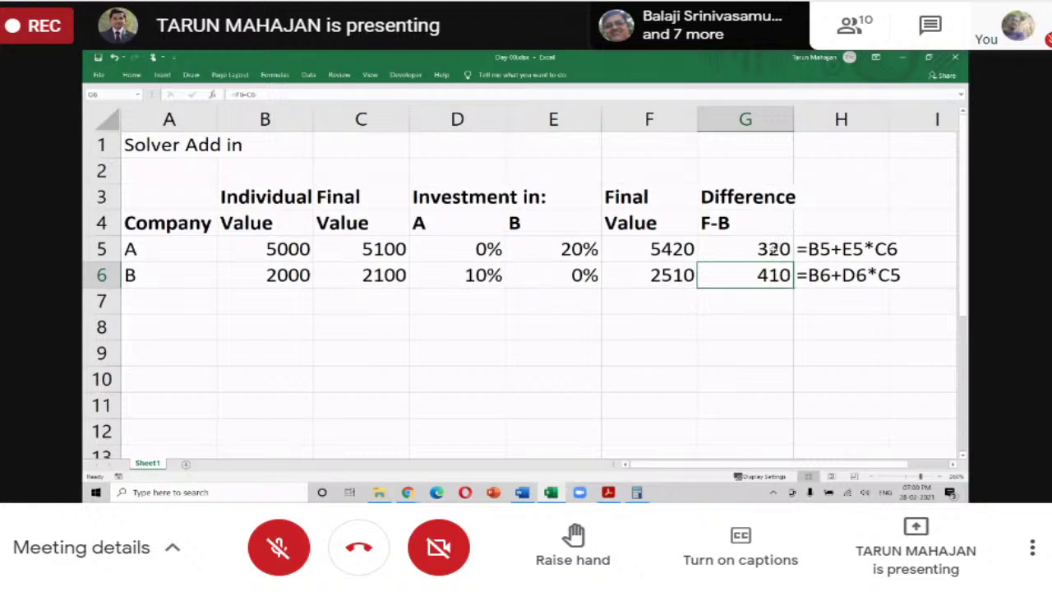
drag(772, 249, 773, 277)
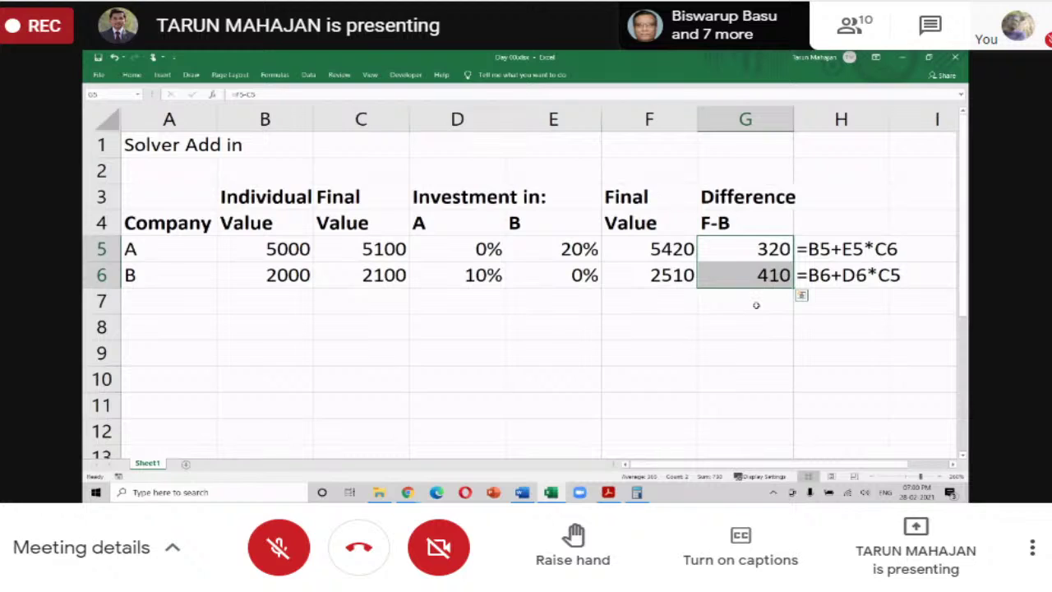
click(756, 305)
drag(747, 245, 756, 277)
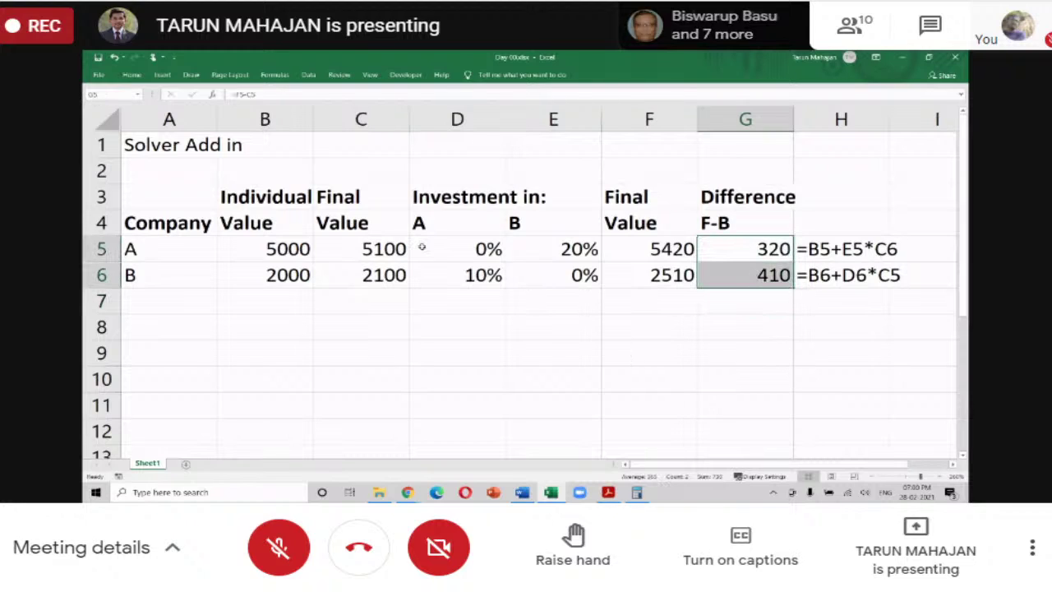
drag(361, 202, 374, 276)
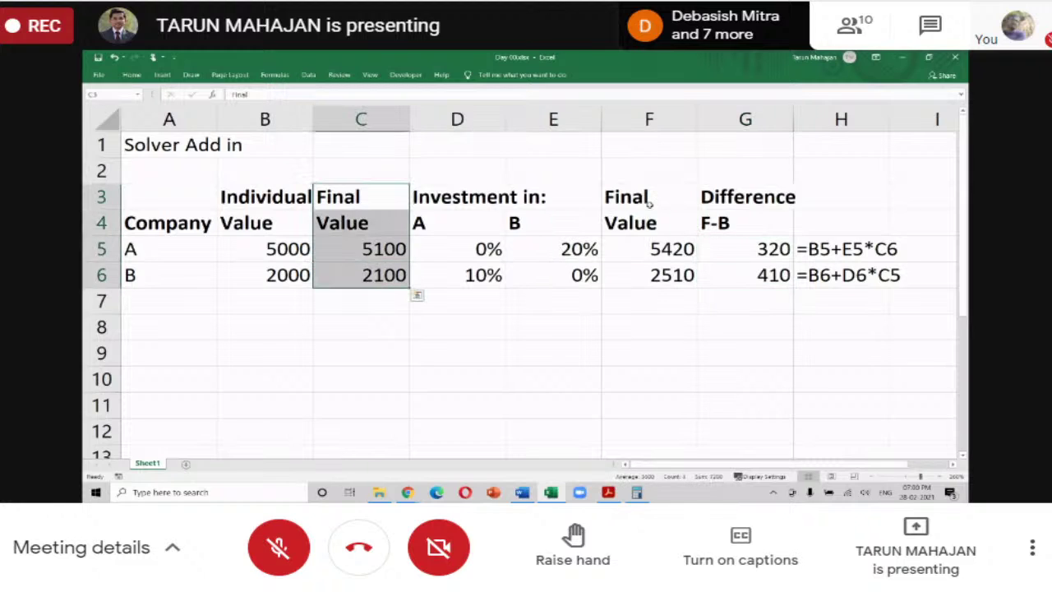
drag(650, 204, 657, 276)
drag(752, 199, 761, 275)
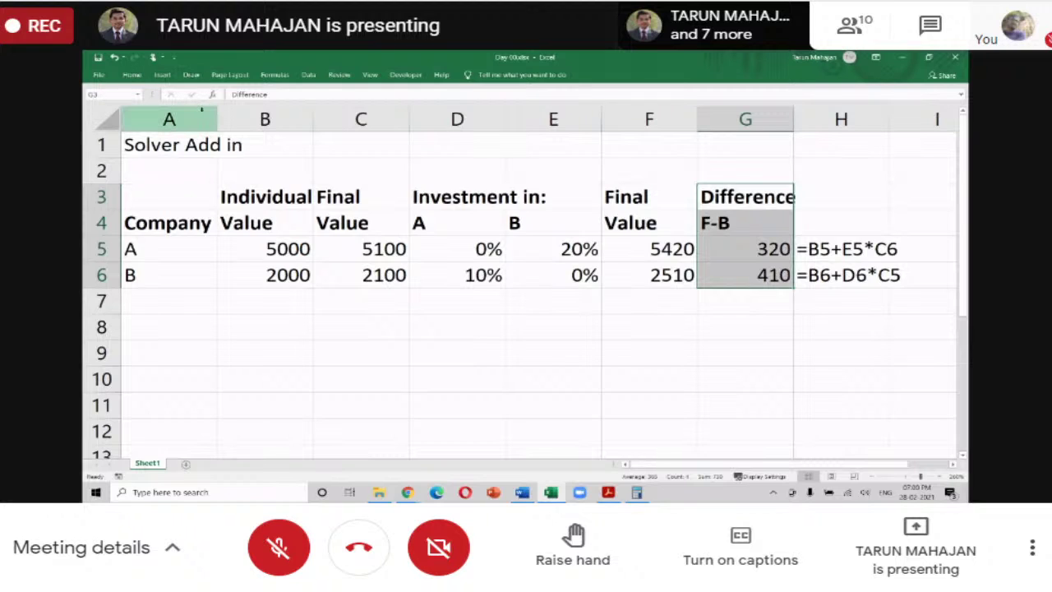
Step: Open Solver with company A's difference cell G5 as the objective, keeping that cell uncovered by the dialog
double_click(309, 75)
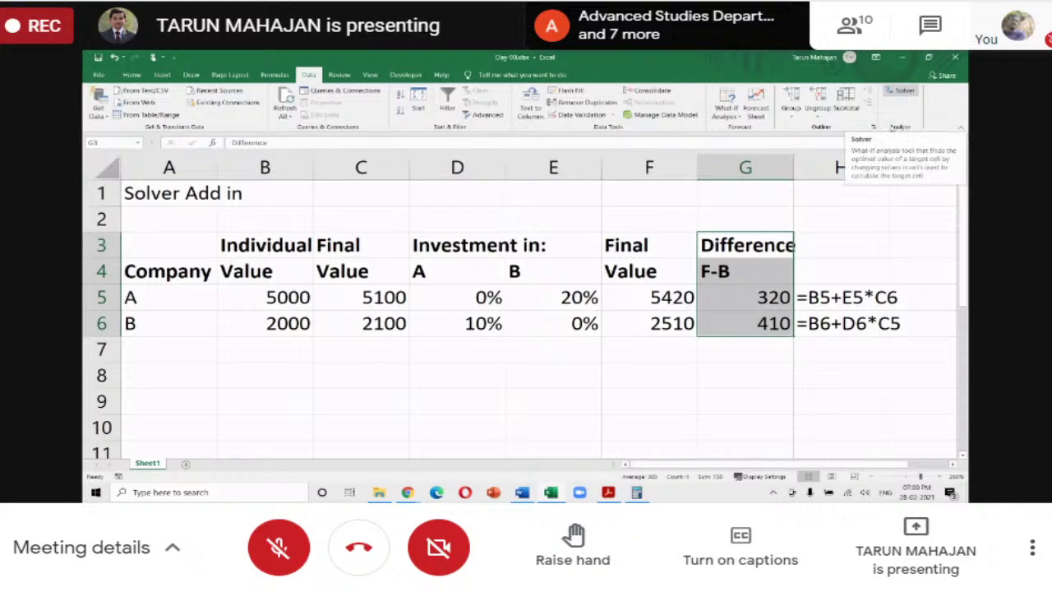
click(758, 297)
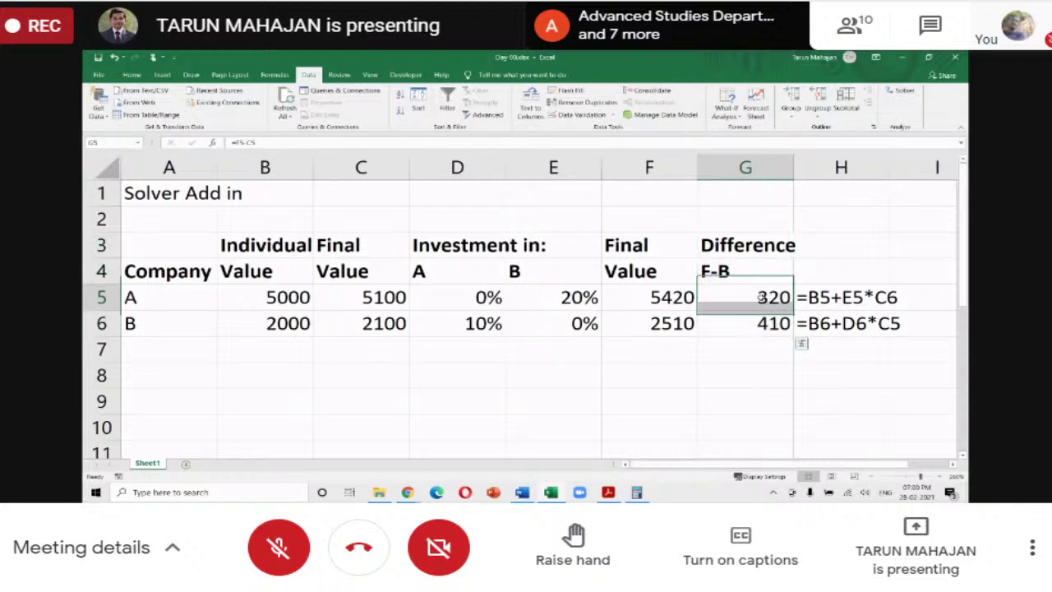
click(901, 93)
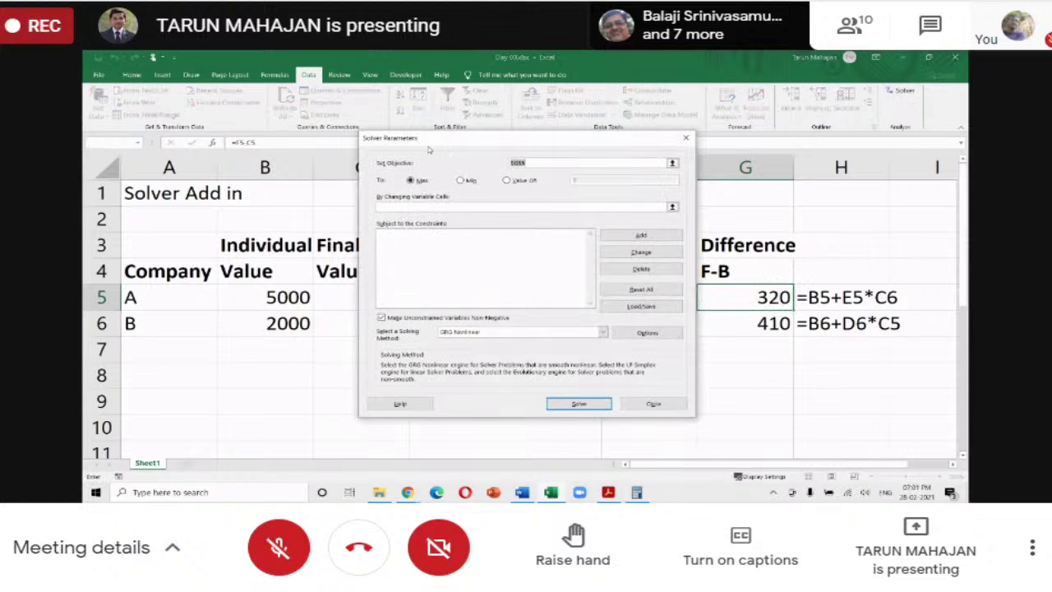
drag(452, 145, 362, 157)
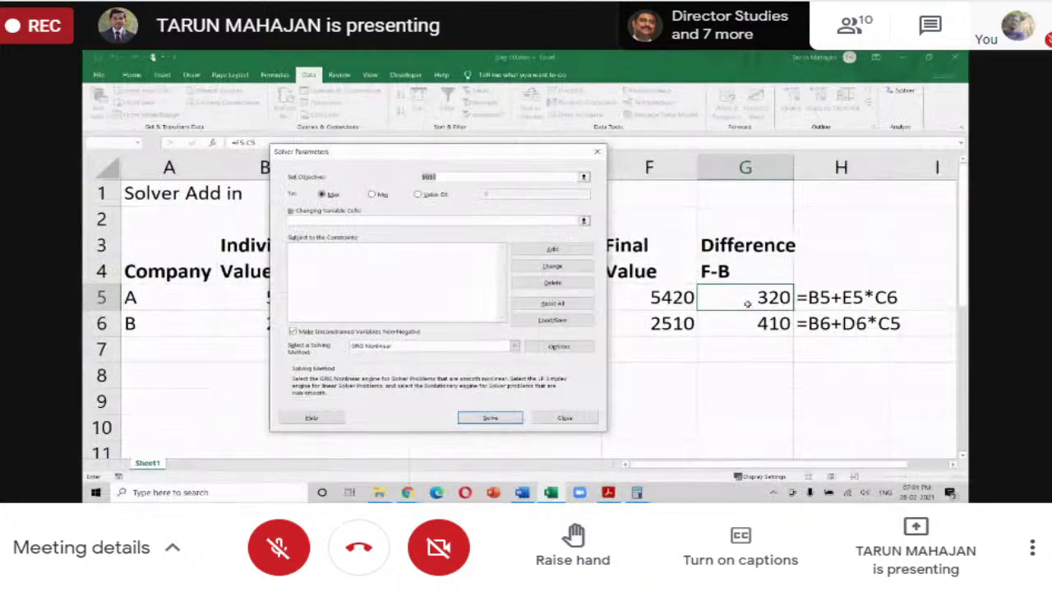
Step: Set the Solver objective $G$5 to reach a value of 0
click(496, 178)
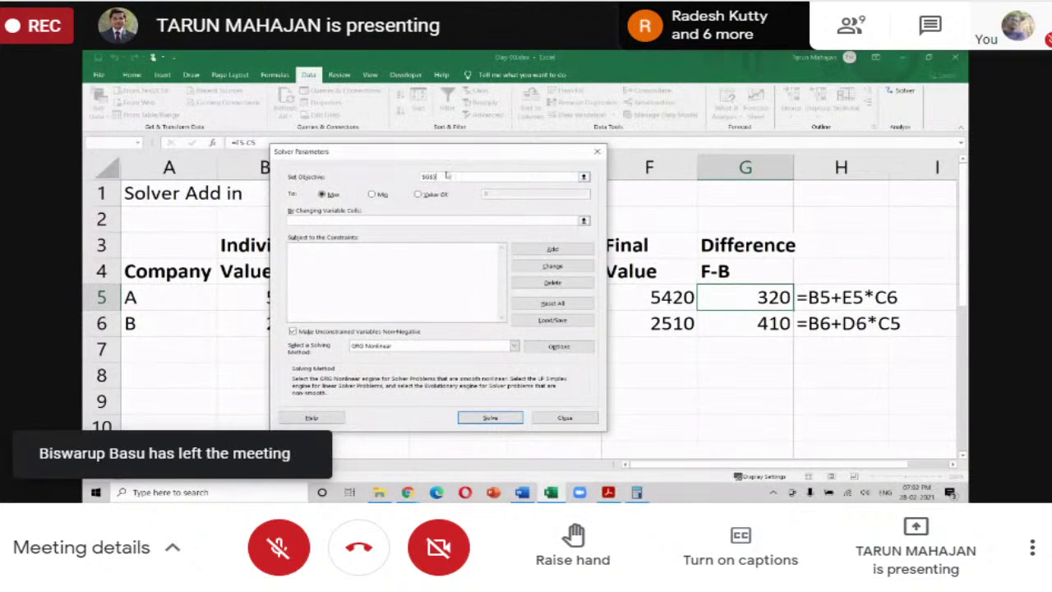
drag(440, 177, 414, 176)
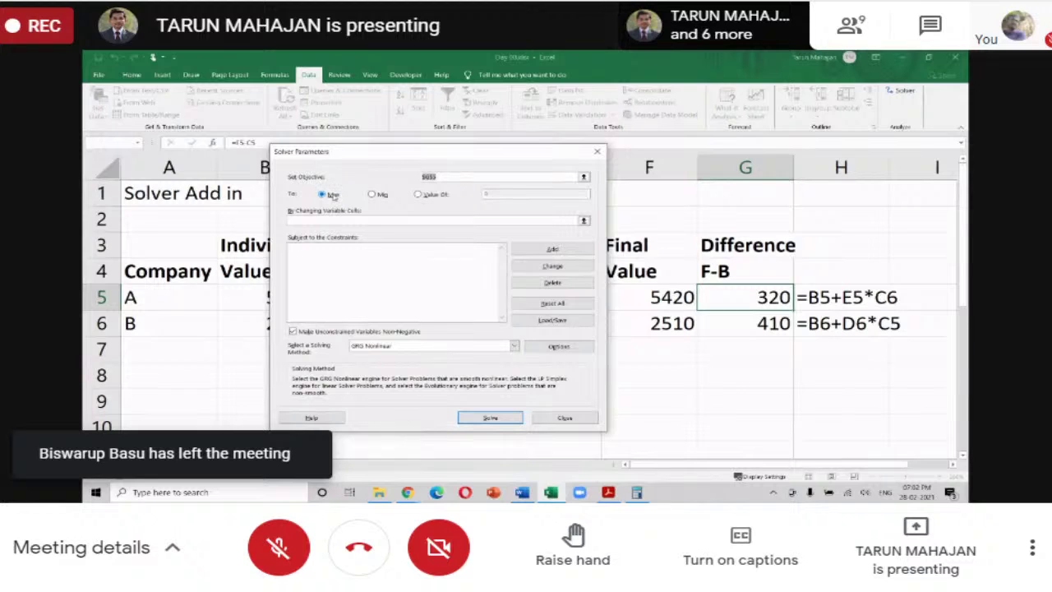
click(419, 194)
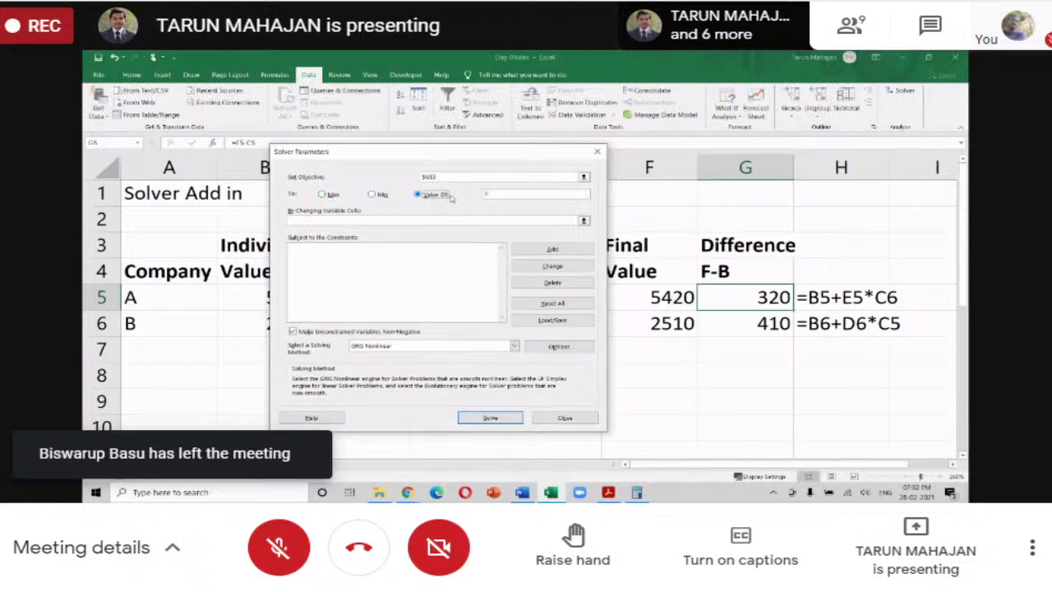
click(497, 198)
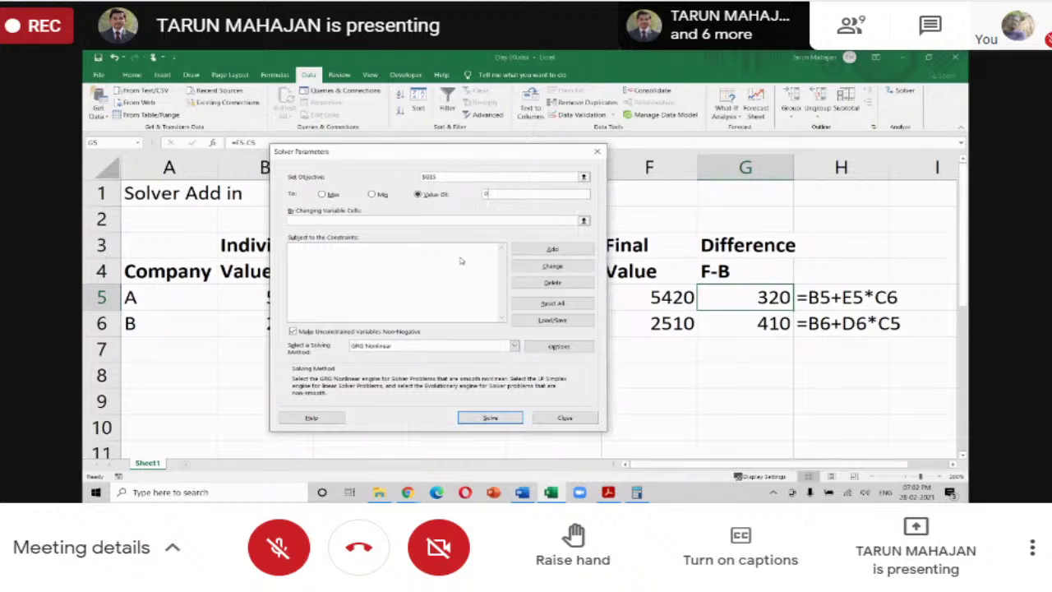
Step: Start specifying the changing variable cells for the Solver problem
key(super+plus)
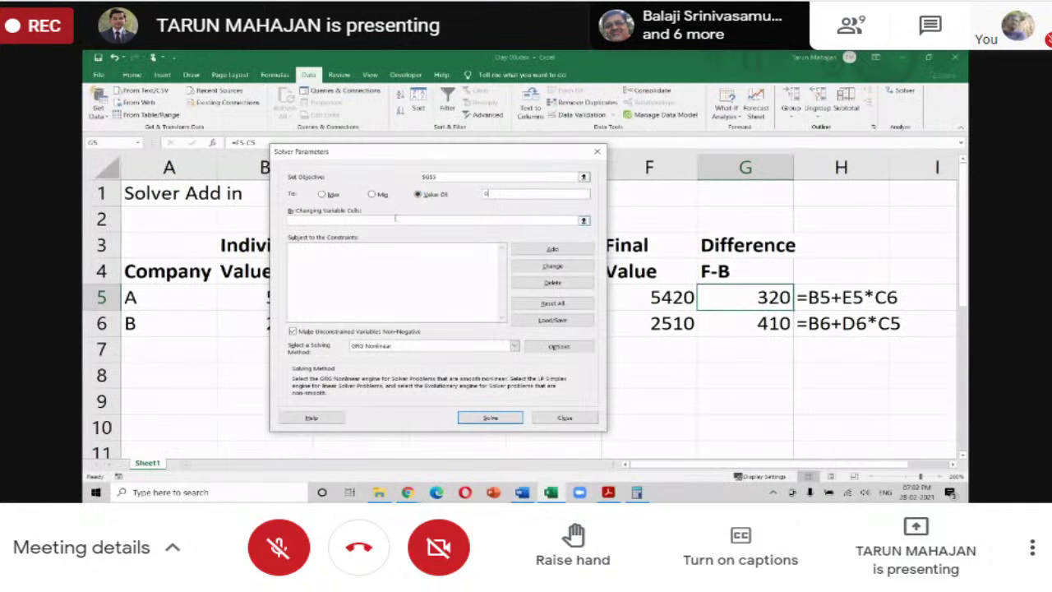
click(337, 219)
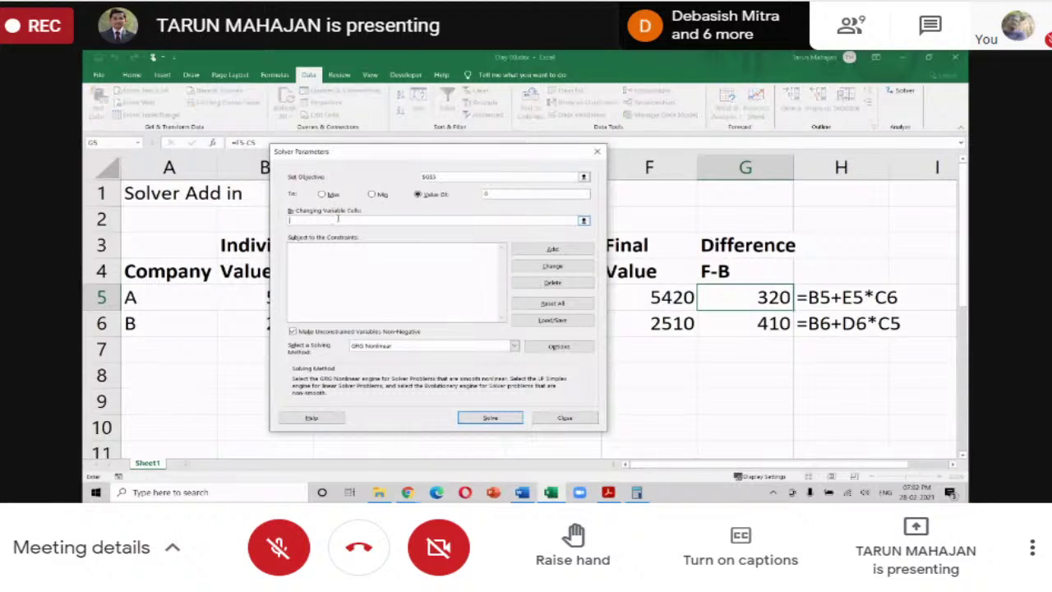
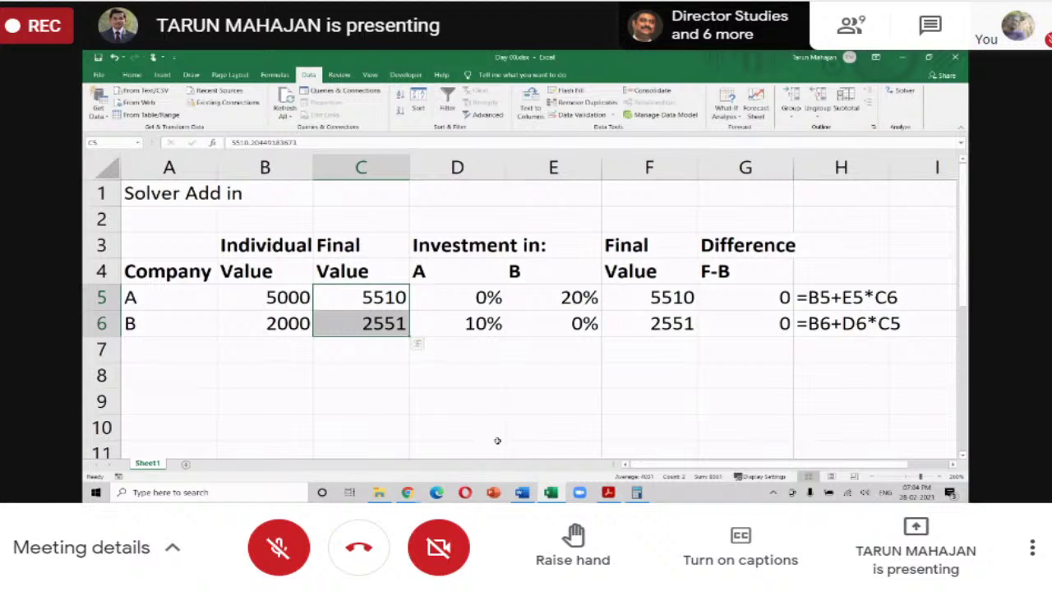
Step: Switch to the Word document and check the hand-calculated values of companies B and A
click(522, 493)
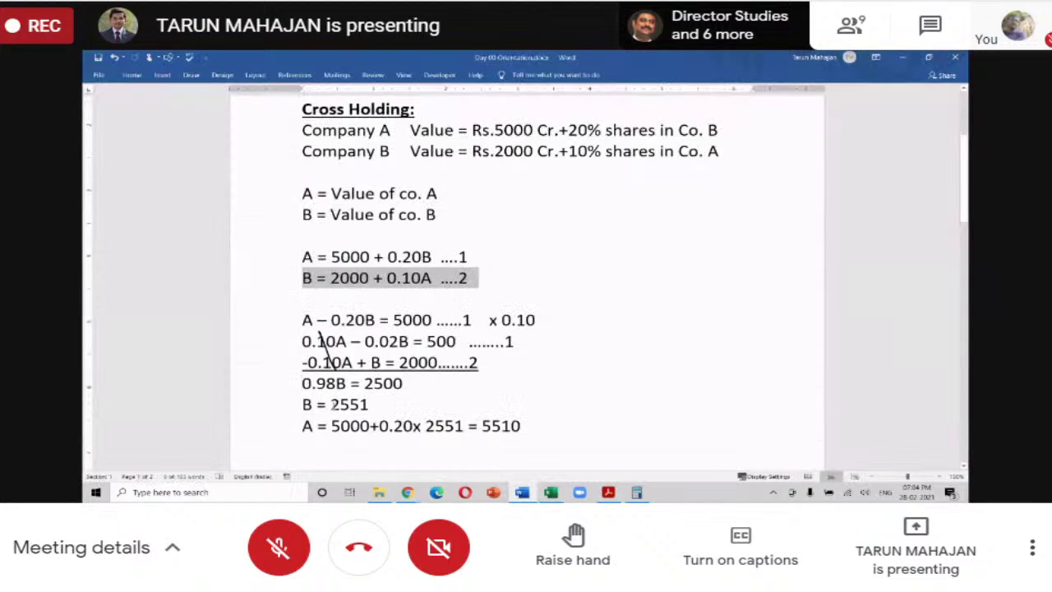
double_click(349, 405)
double_click(502, 426)
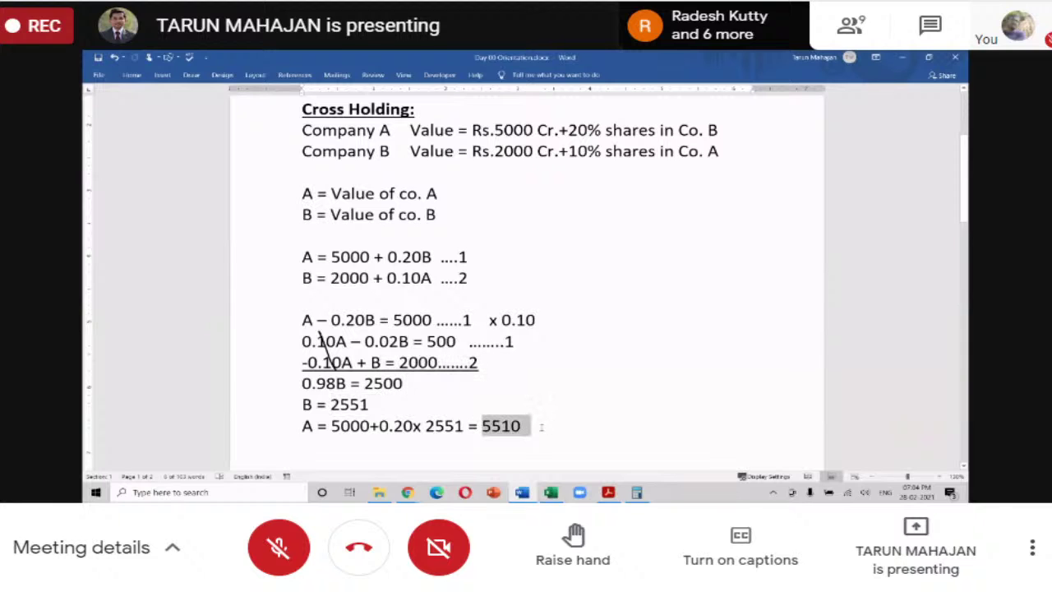
Step: Return to the Excel workbook and set the individual values to 6000 for company A and 1800 for company B
key(alt+Tab)
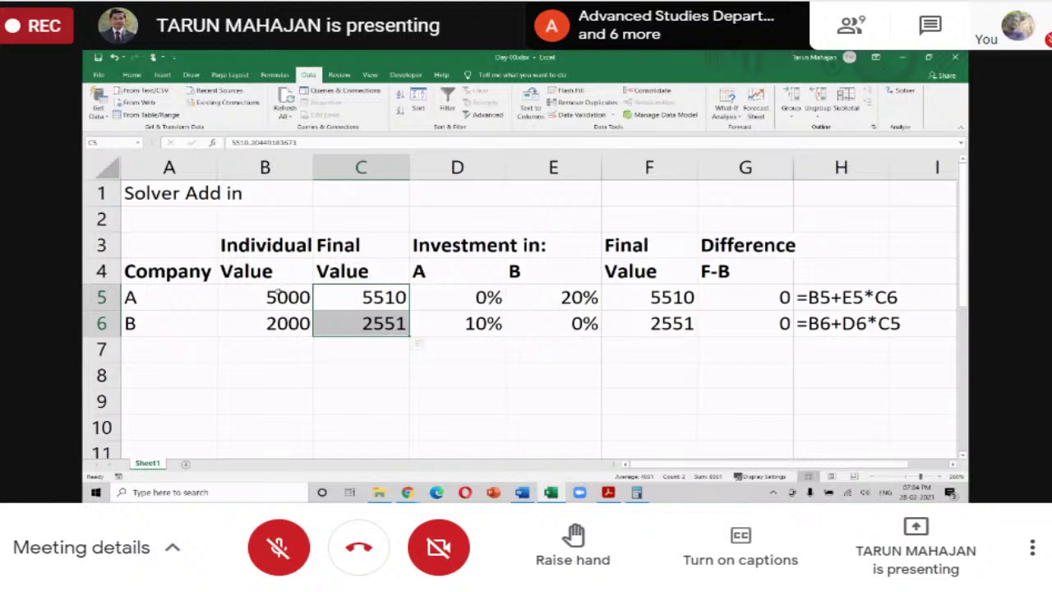
click(278, 292)
text(6000)
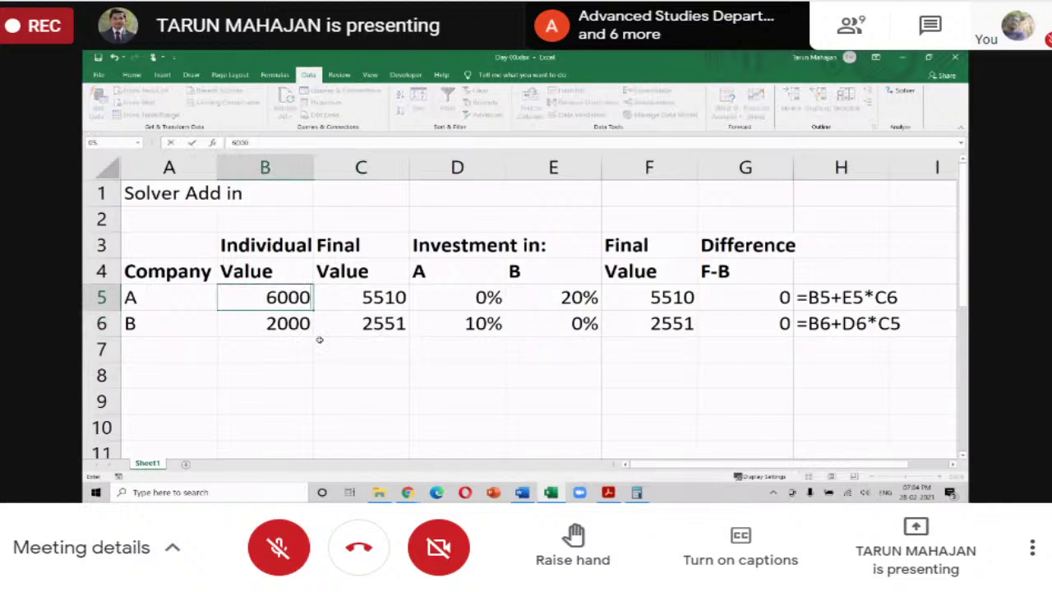
key(Return)
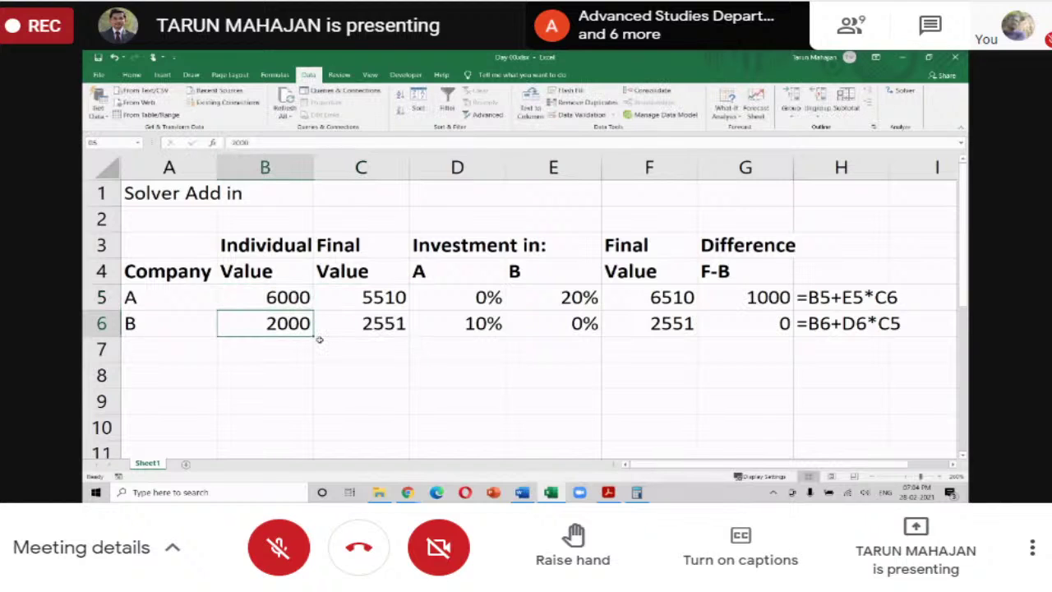
text(1800)
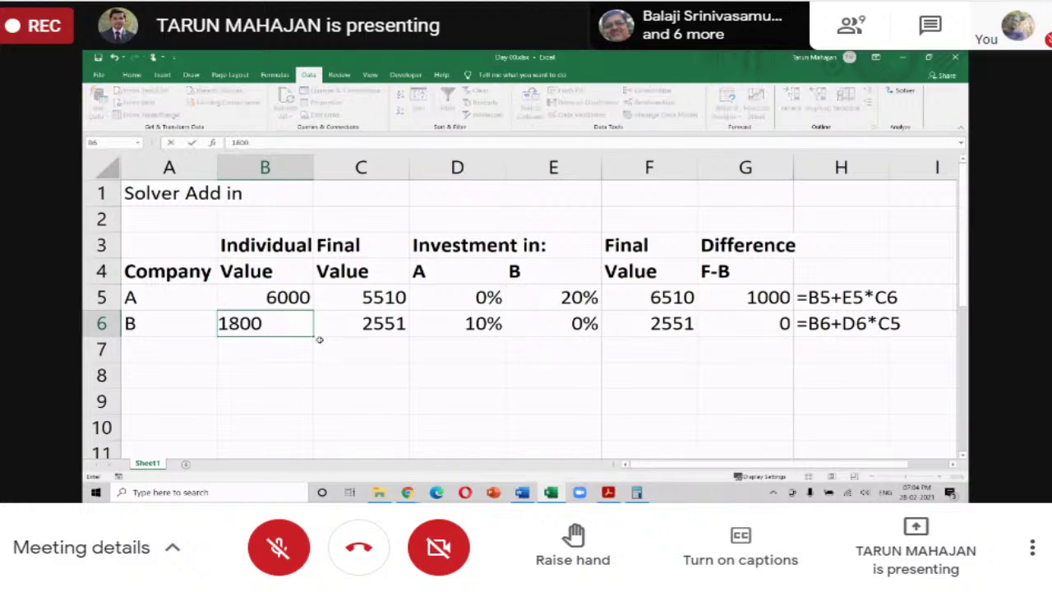
key(Return)
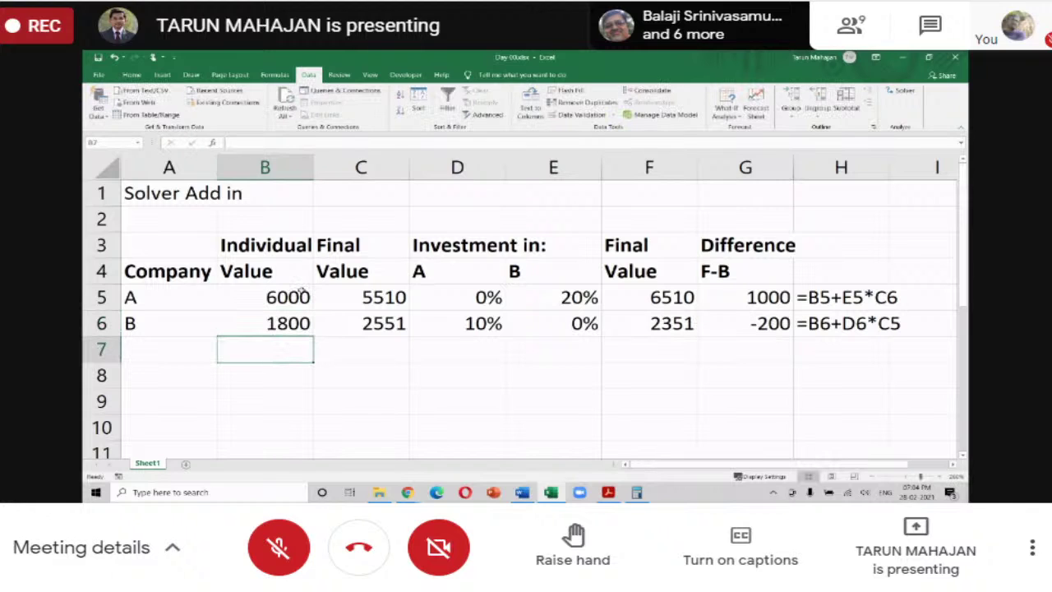
Step: Review the individual values in B5:B6 against the differences in G5:G6
drag(300, 290, 297, 314)
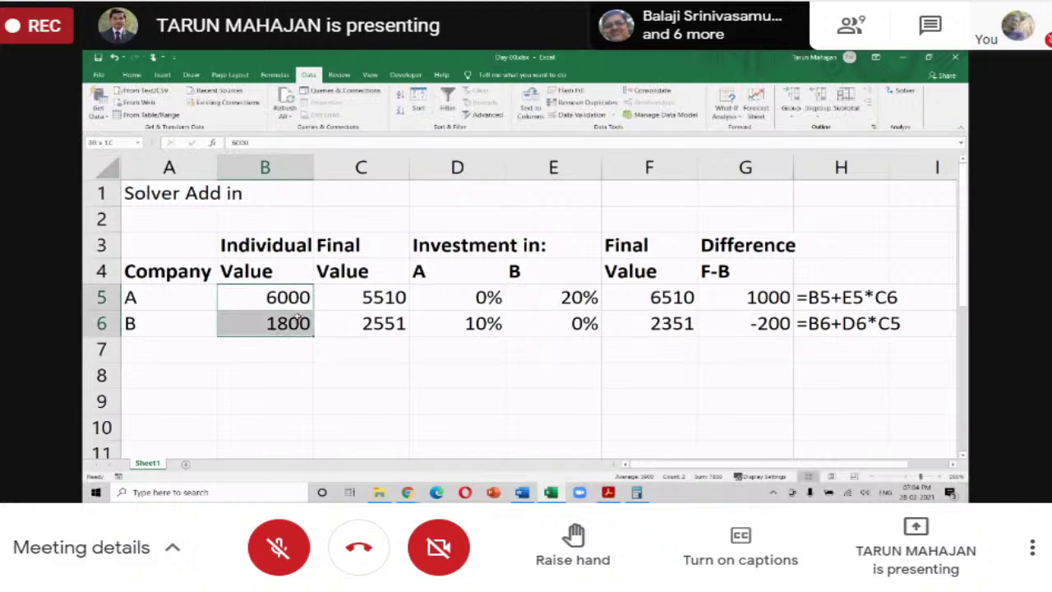
click(522, 492)
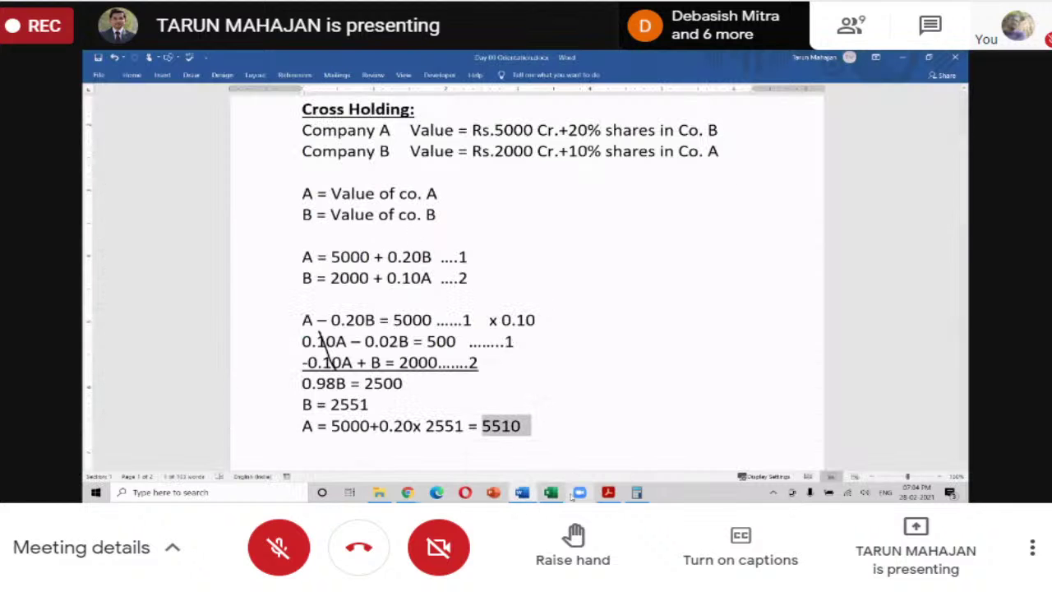
click(551, 493)
click(245, 301)
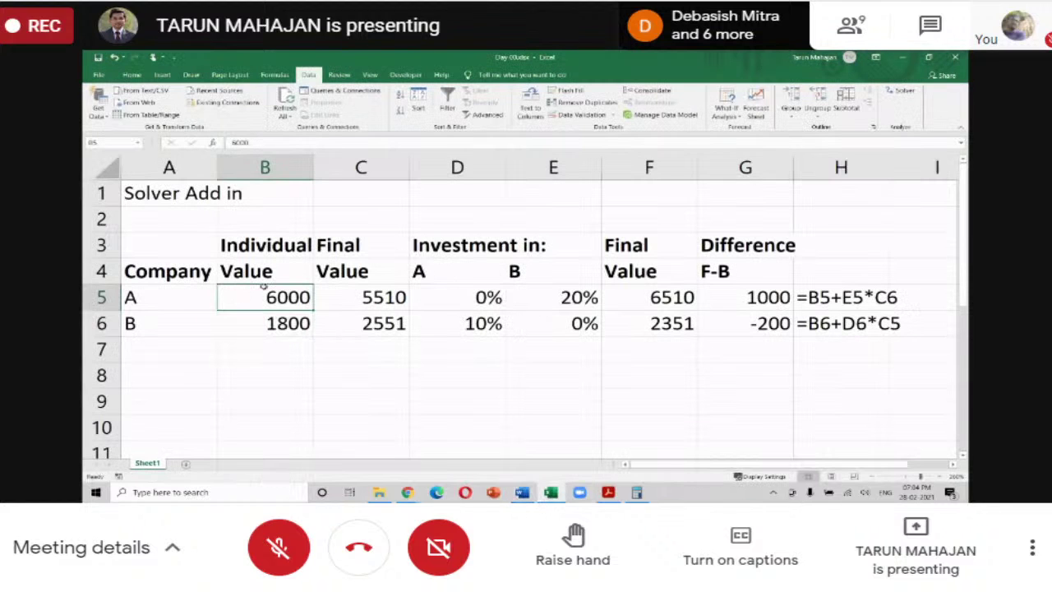
drag(260, 289, 262, 313)
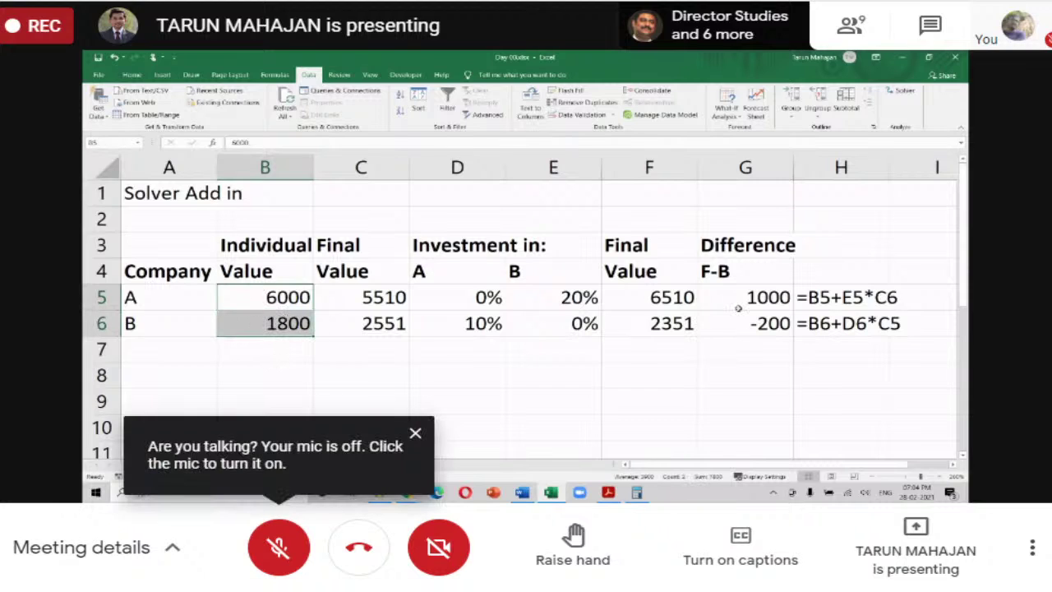
click(745, 298)
drag(745, 298, 723, 322)
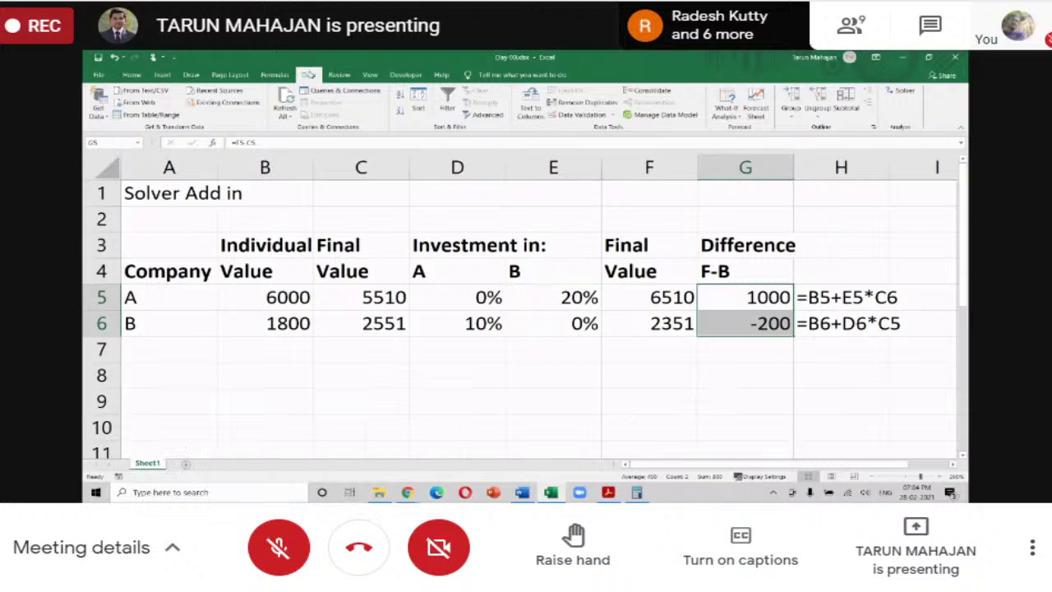
Step: Rerun Solver with its existing objective, variable cells and constraint, keep the solution, and select the final values in C5:C6
click(907, 91)
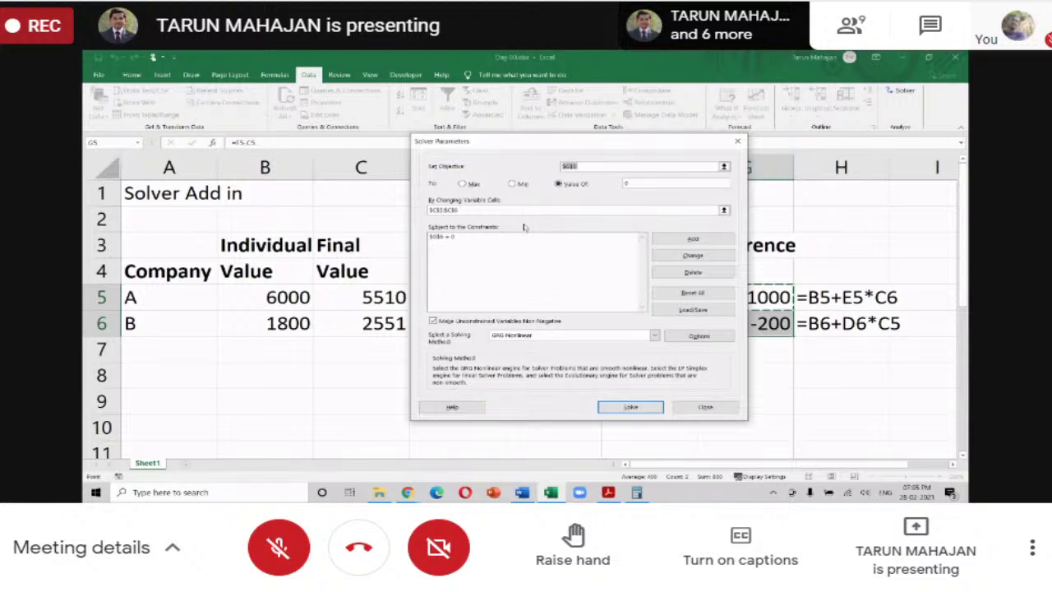
drag(545, 145, 576, 152)
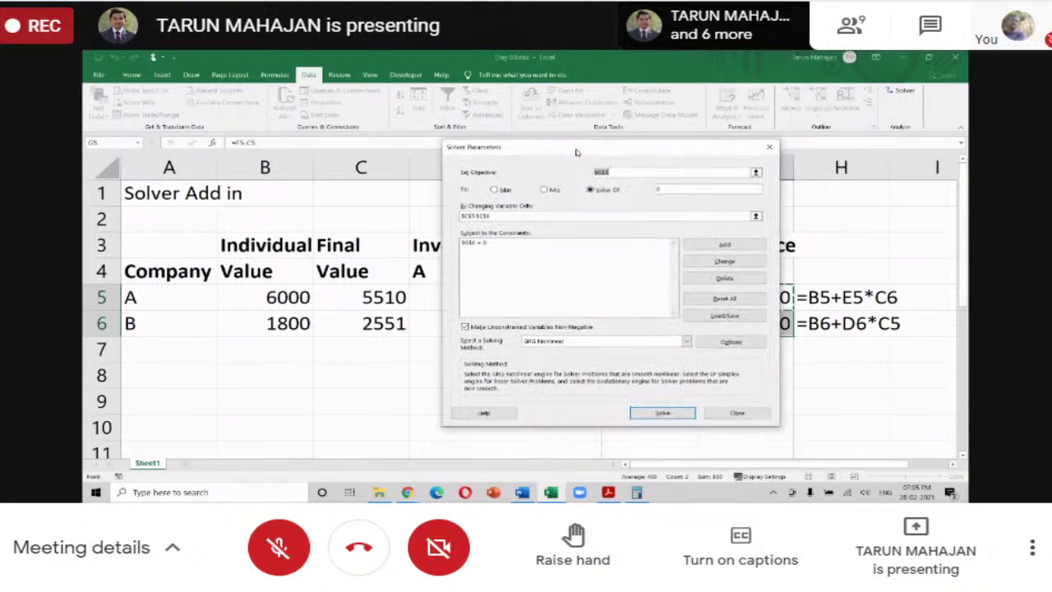
click(653, 418)
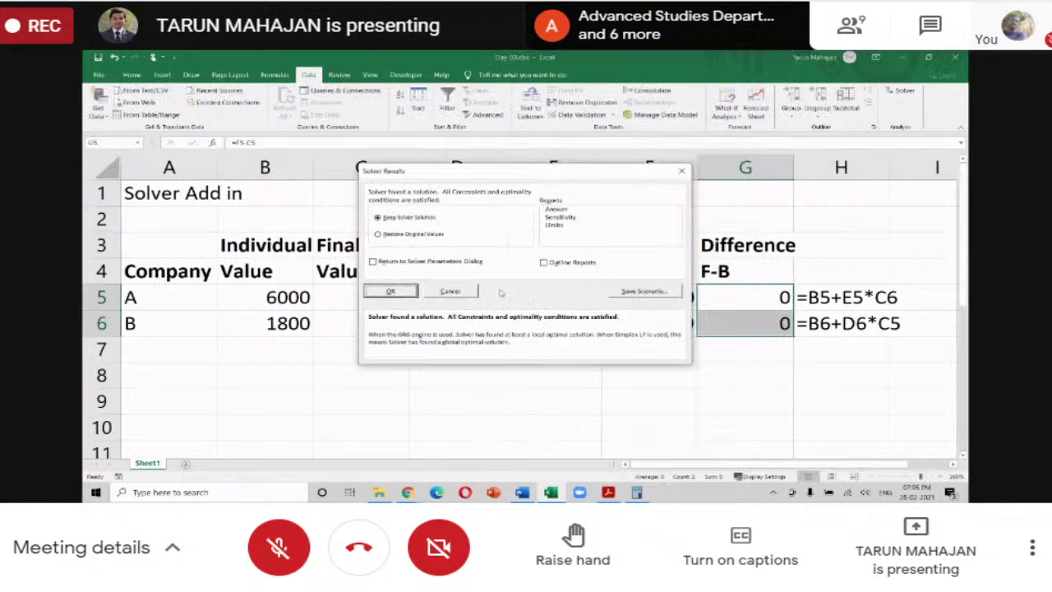
click(391, 291)
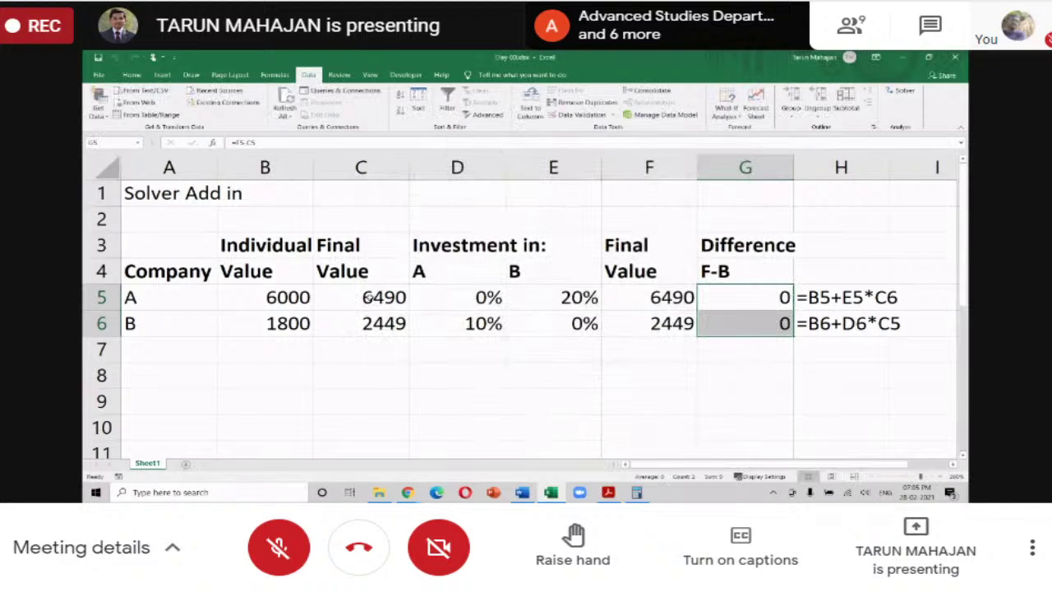
drag(370, 297, 376, 323)
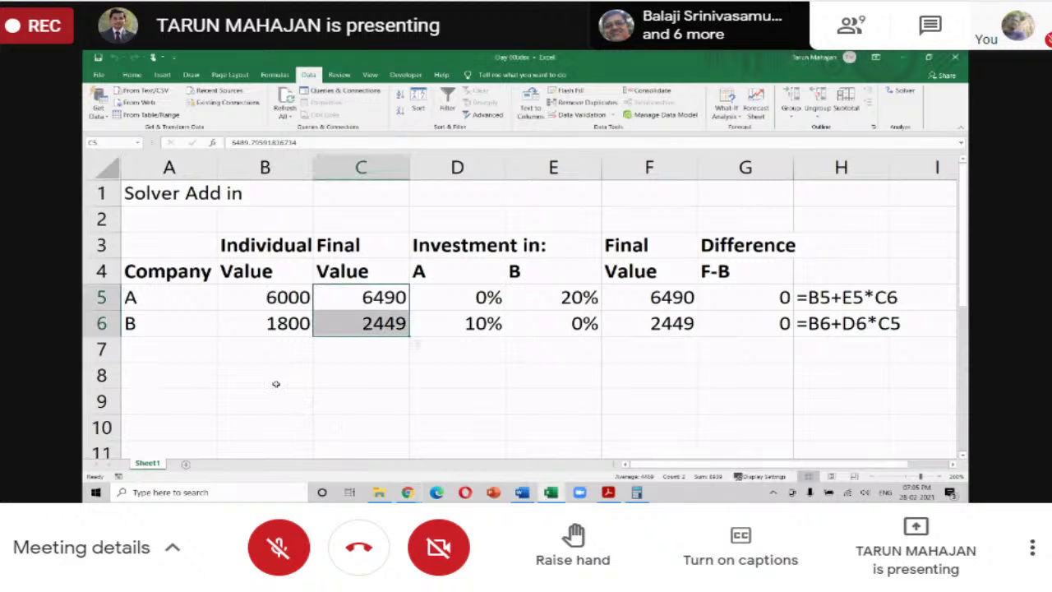
Step: Switch to the Word document and review the whole algebraic derivation of the Cross Holding example
click(523, 493)
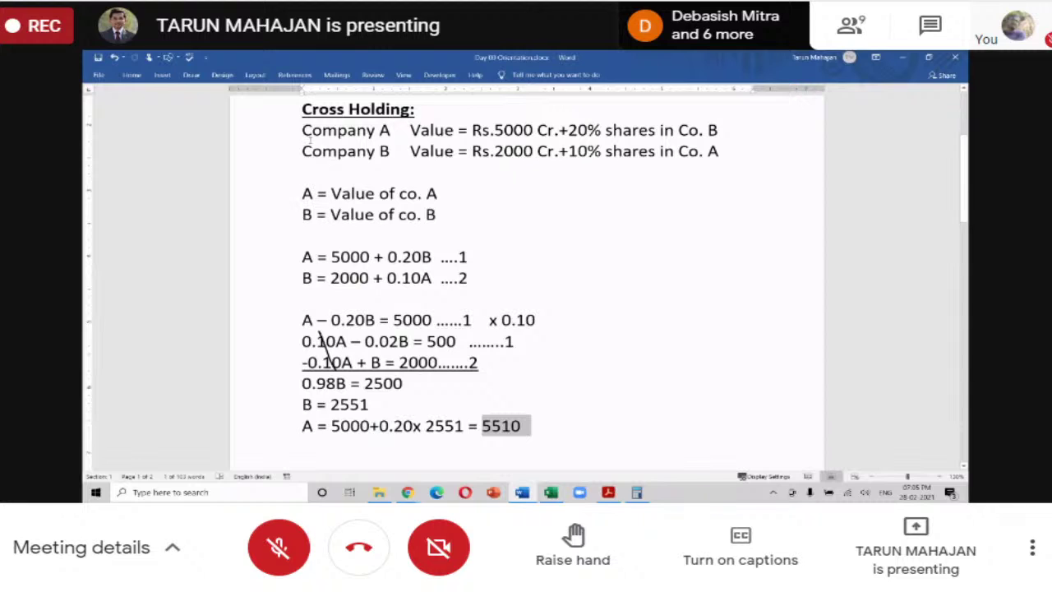
drag(296, 115, 542, 424)
click(580, 216)
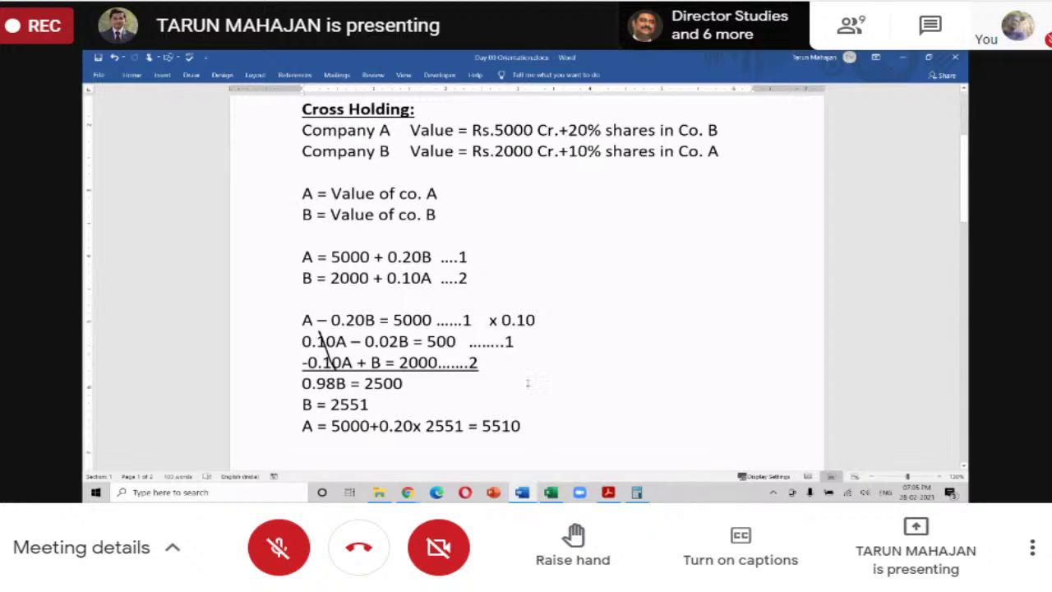
Step: Return to the Excel workbook and add a new worksheet after Sheet1
click(547, 492)
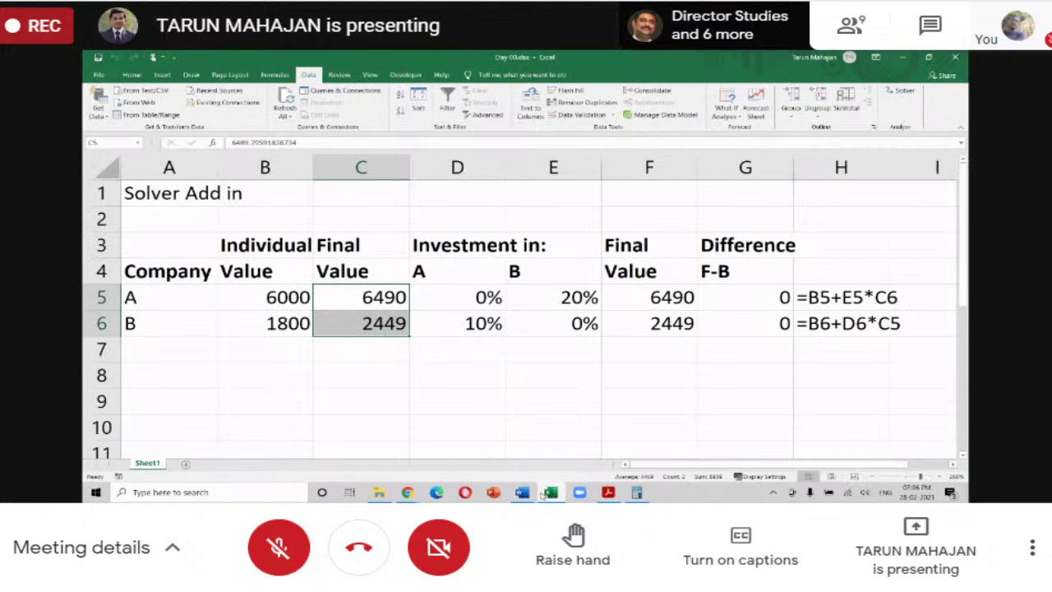
scroll(352, 387, down, 2)
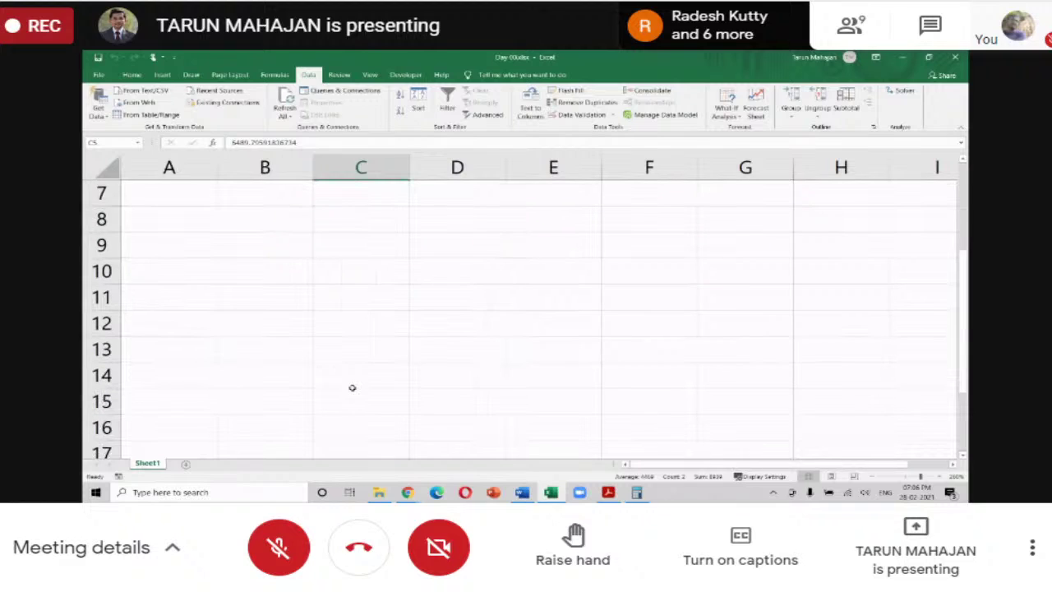
click(186, 465)
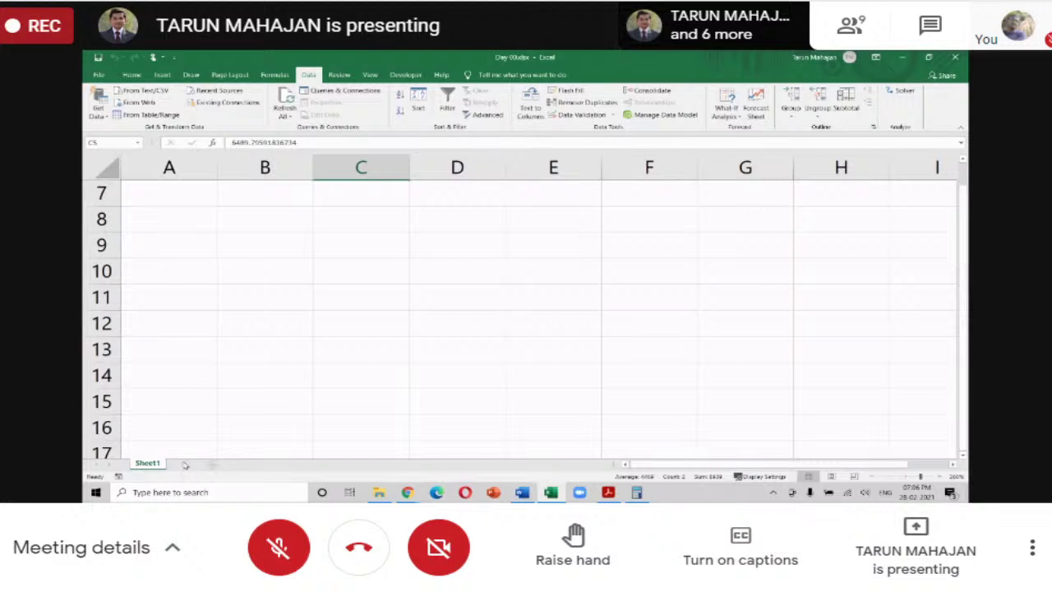
click(940, 478)
click(940, 477)
click(940, 478)
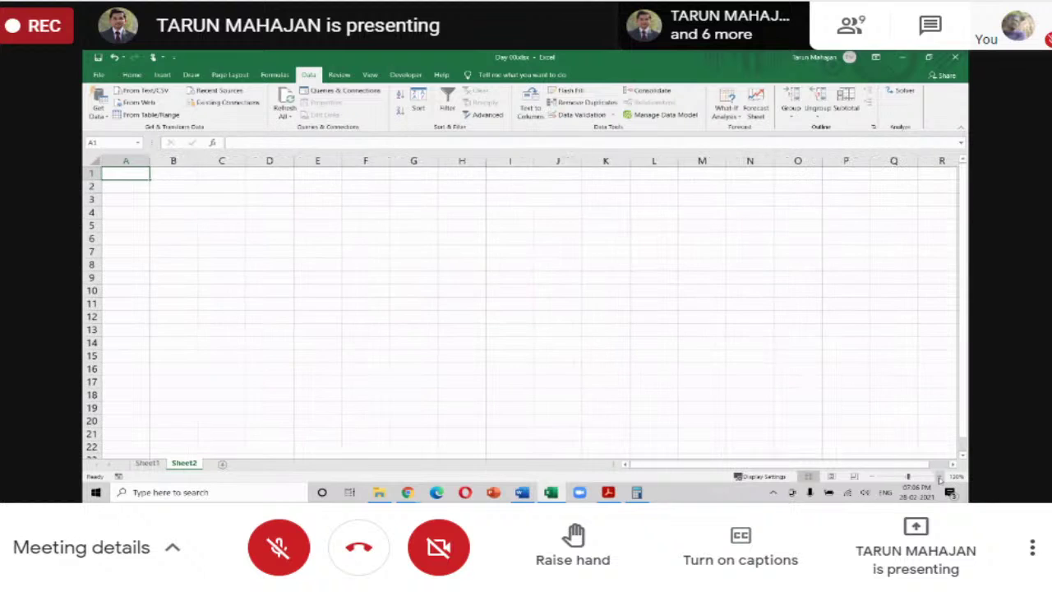
click(940, 478)
click(939, 478)
click(939, 478)
click(939, 477)
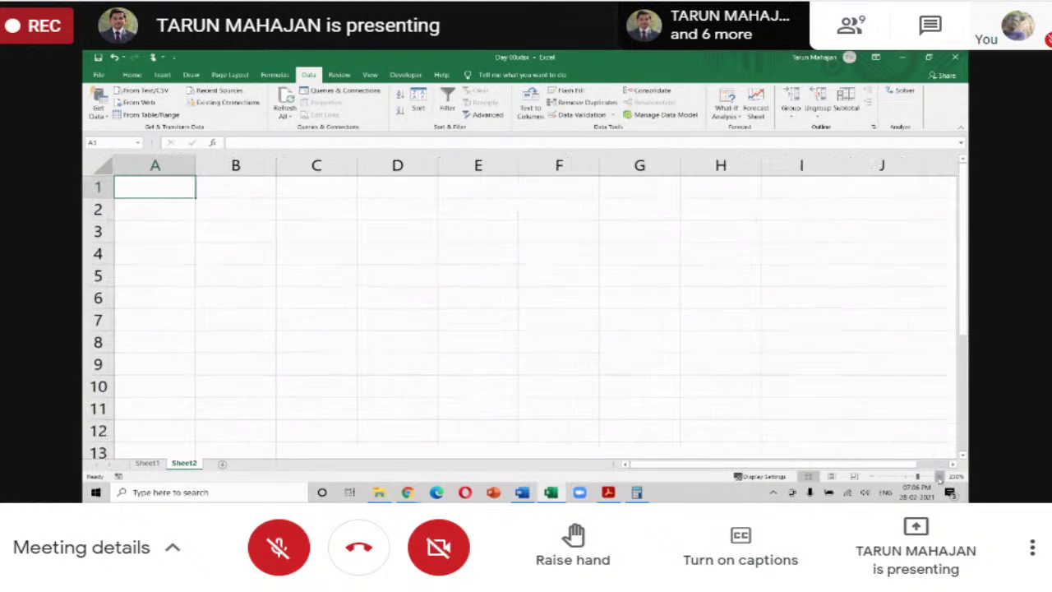
click(939, 478)
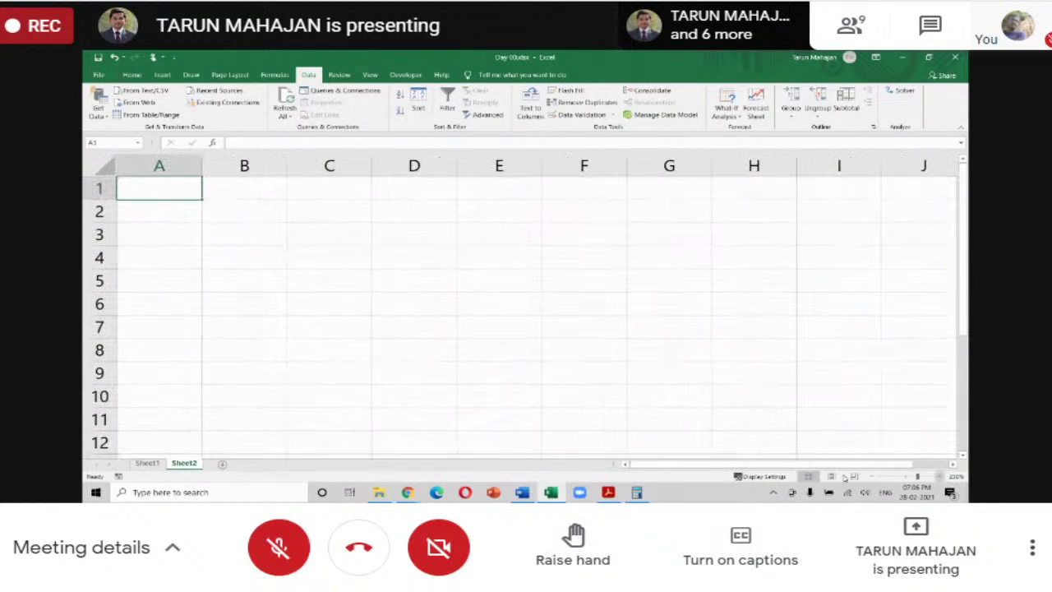
Step: Enter the labels A in cell A2 and B in cell A3, and select the cell beside label A
click(254, 219)
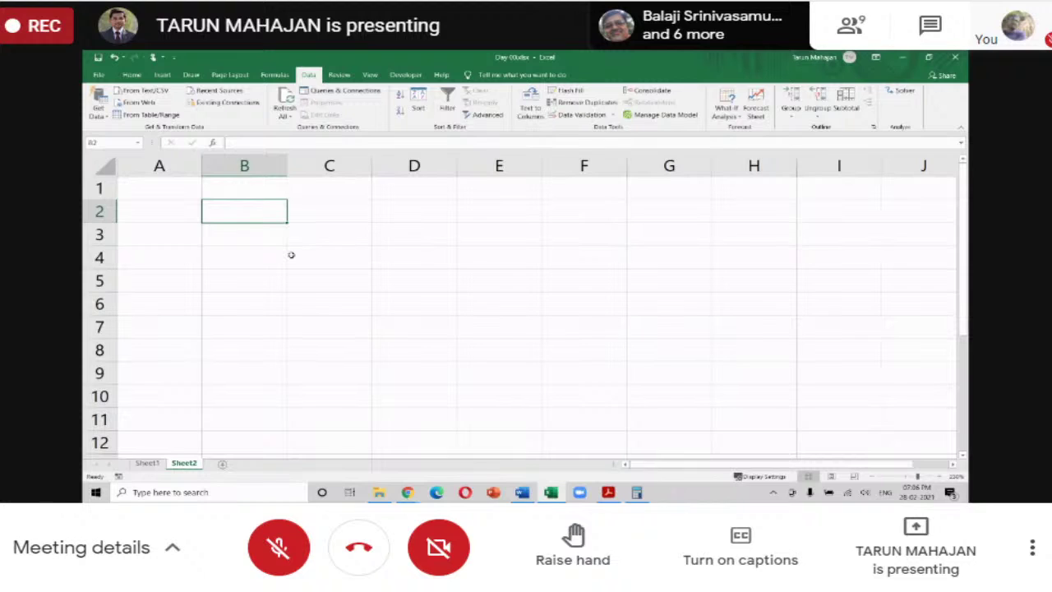
key(Left)
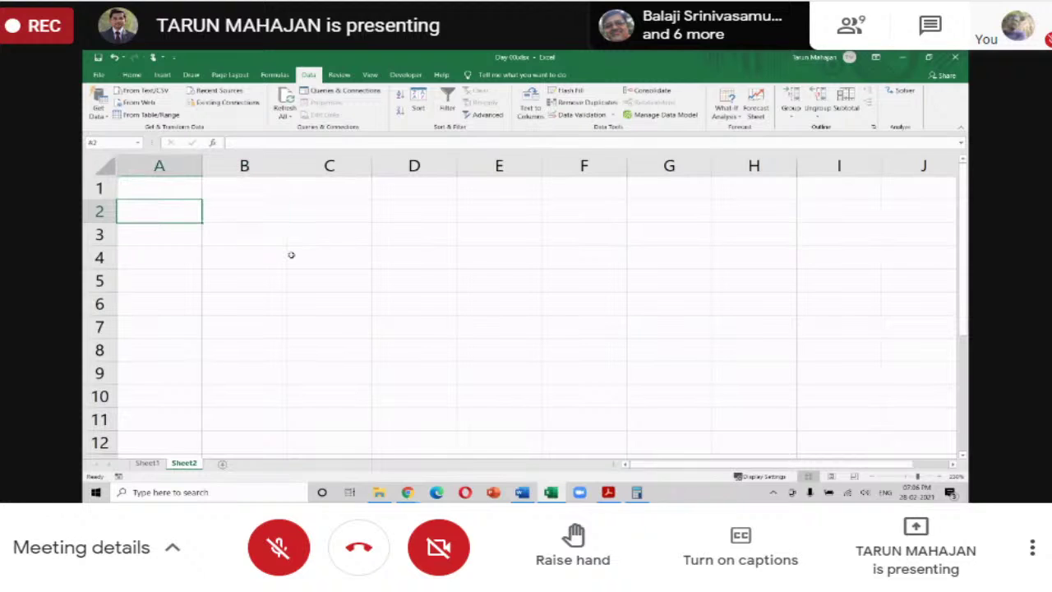
text(A)
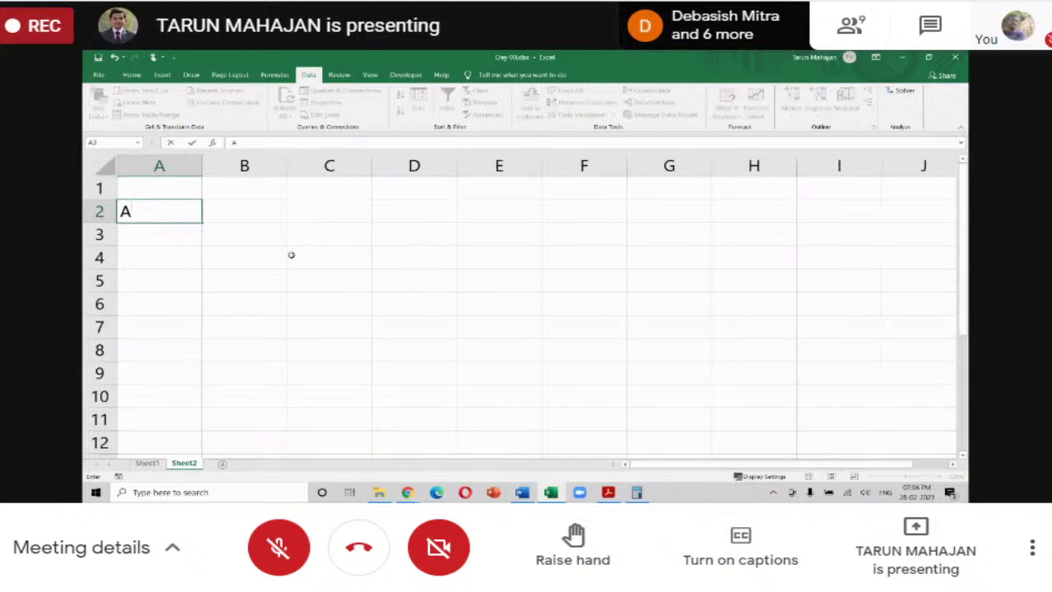
key(Return)
text(B)
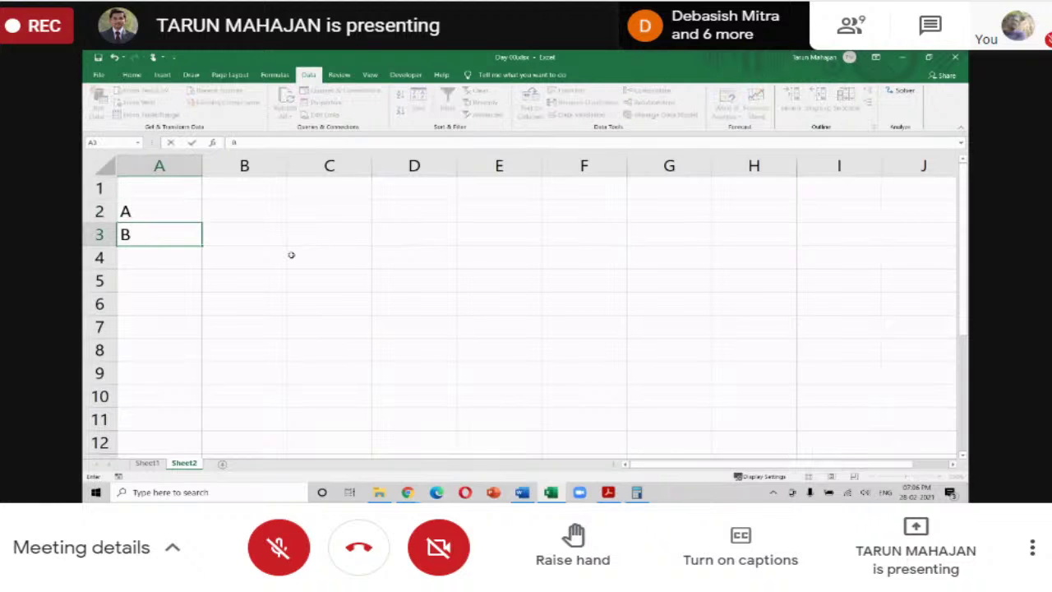
key(Return)
key(Up)
key(Up)
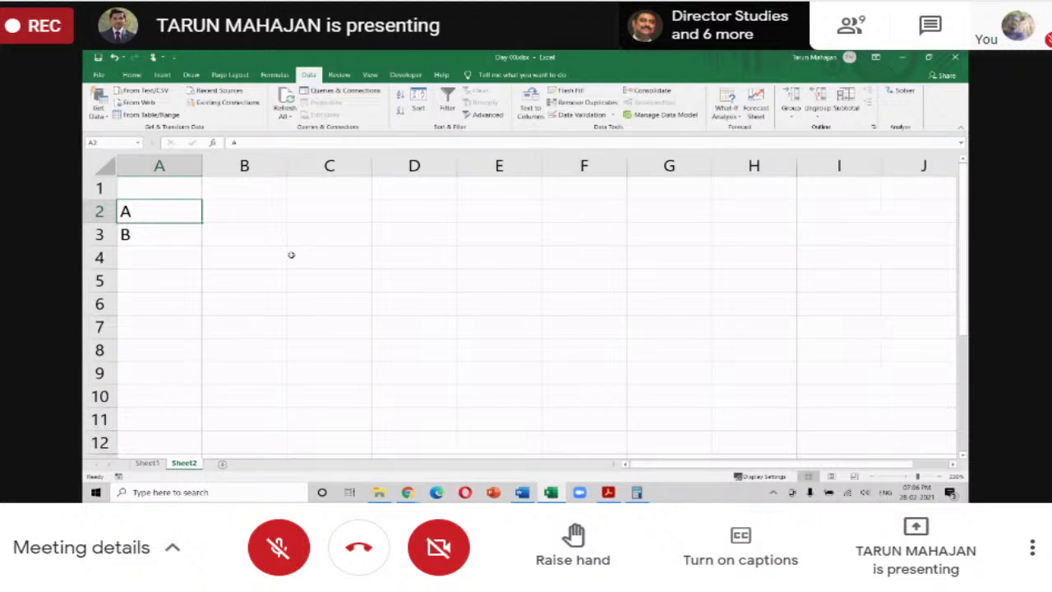
click(939, 477)
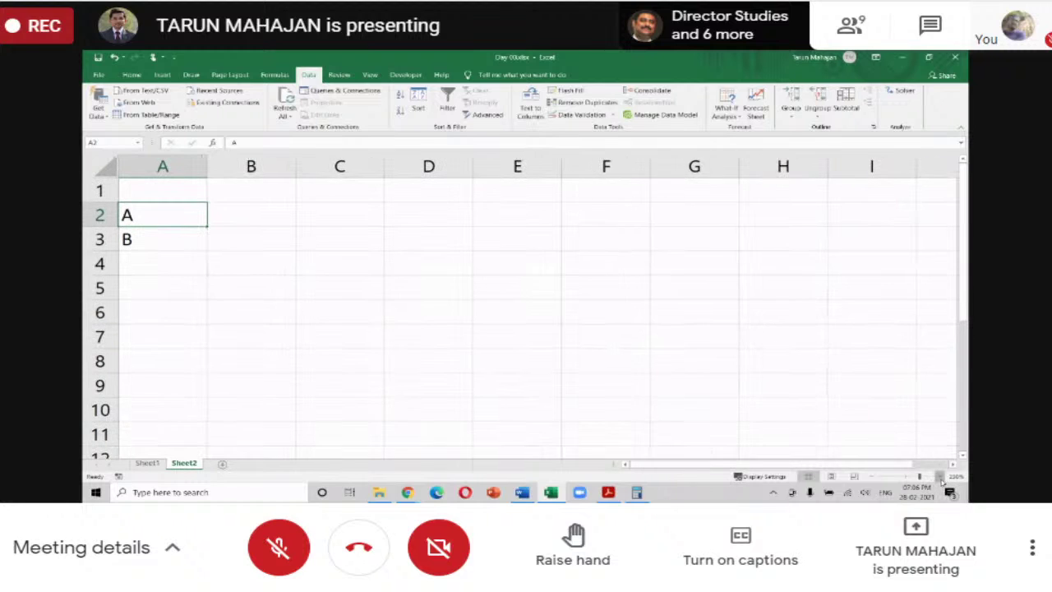
click(941, 478)
key(Right)
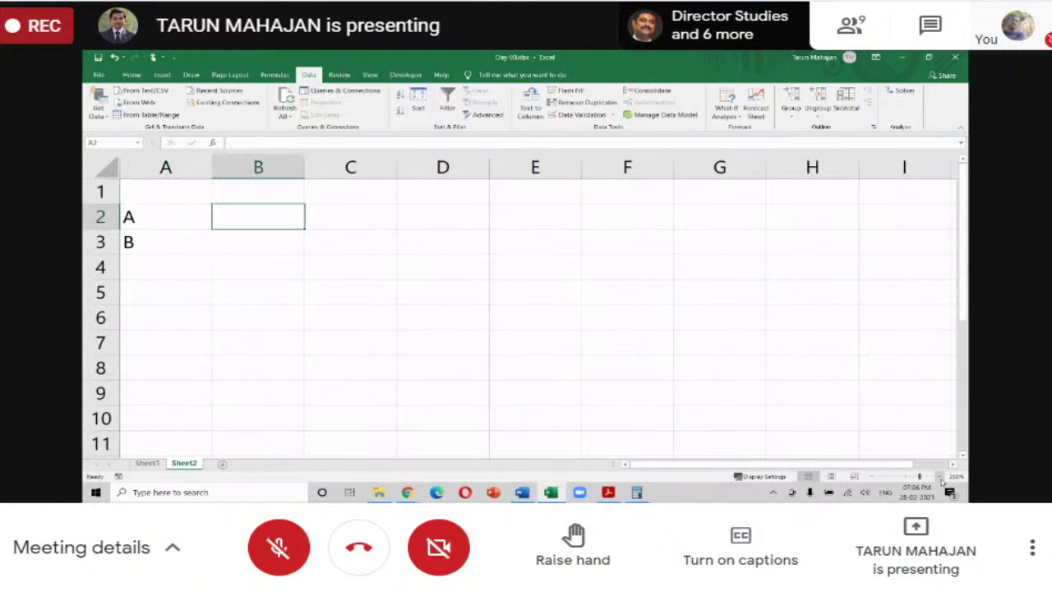
Step: Enter the individual values 5000 for A in cell B2 and 2000 for B in cell B3
text(5000)
key(Return)
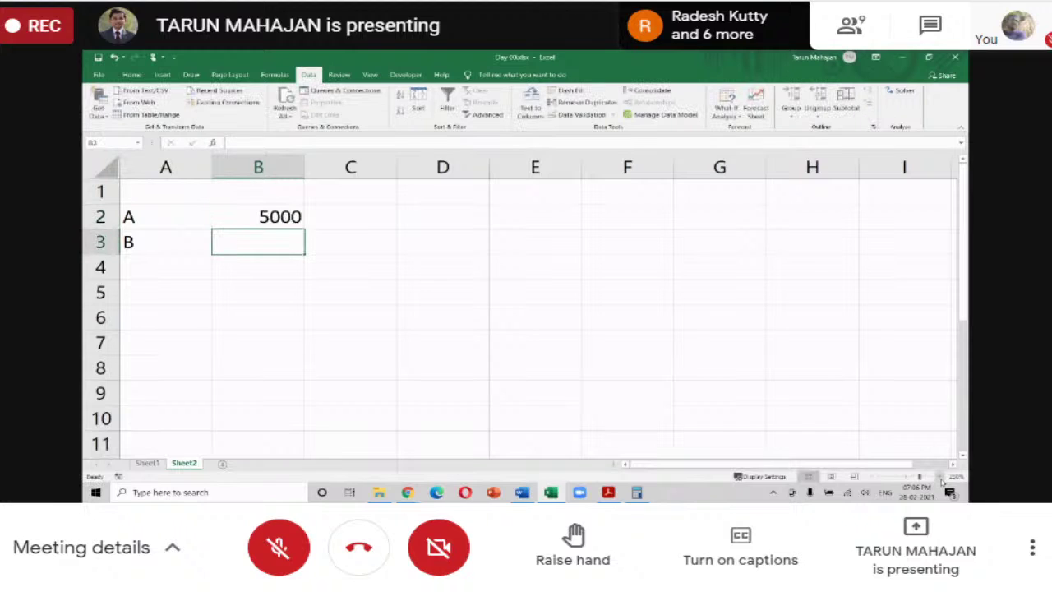
text(2000)
key(Return)
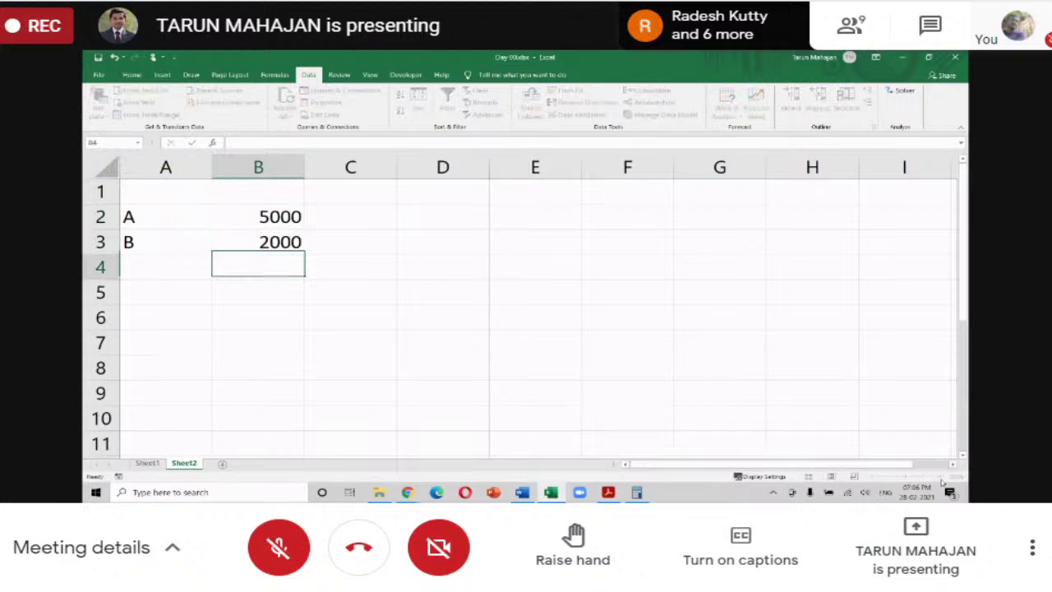
Step: Add the column headings Individual in cell B1 and Final in cell C1
key(Up)
key(Up)
key(Up)
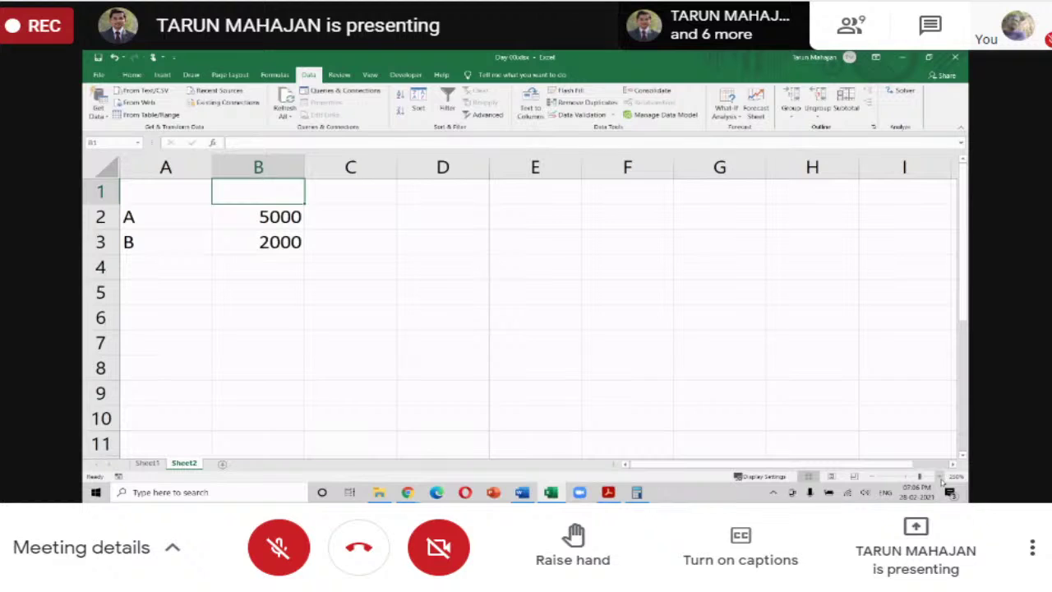
text(Indi)
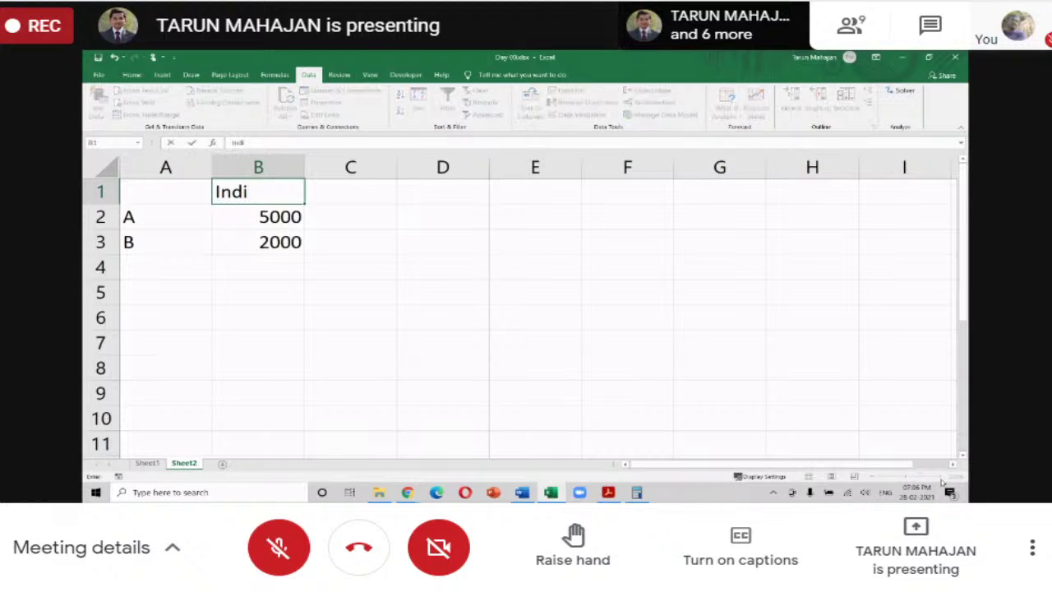
text(vidual)
key(Return)
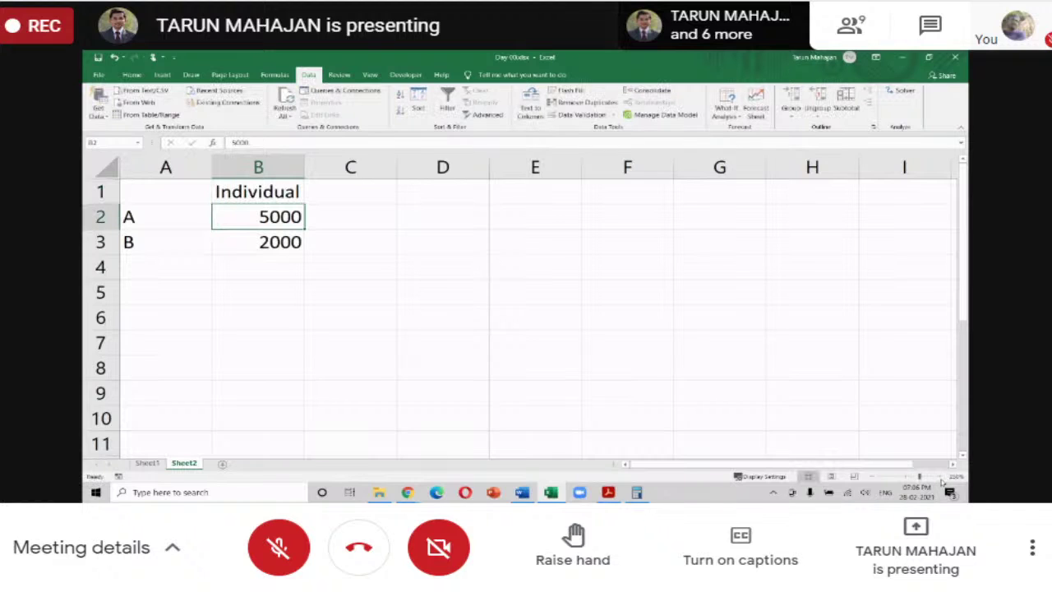
key(Up)
key(Right)
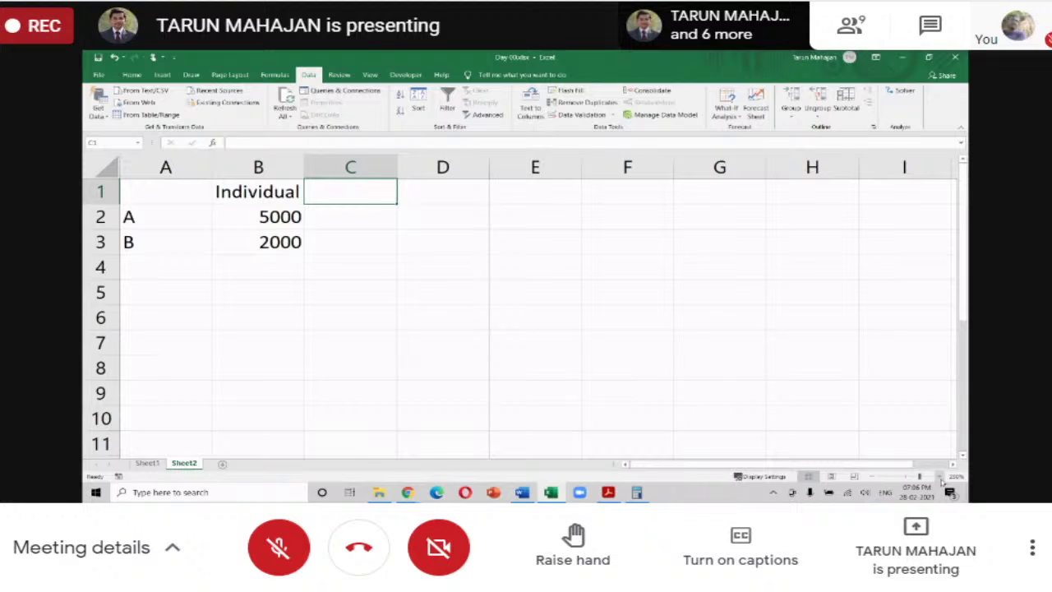
text(Final)
key(Return)
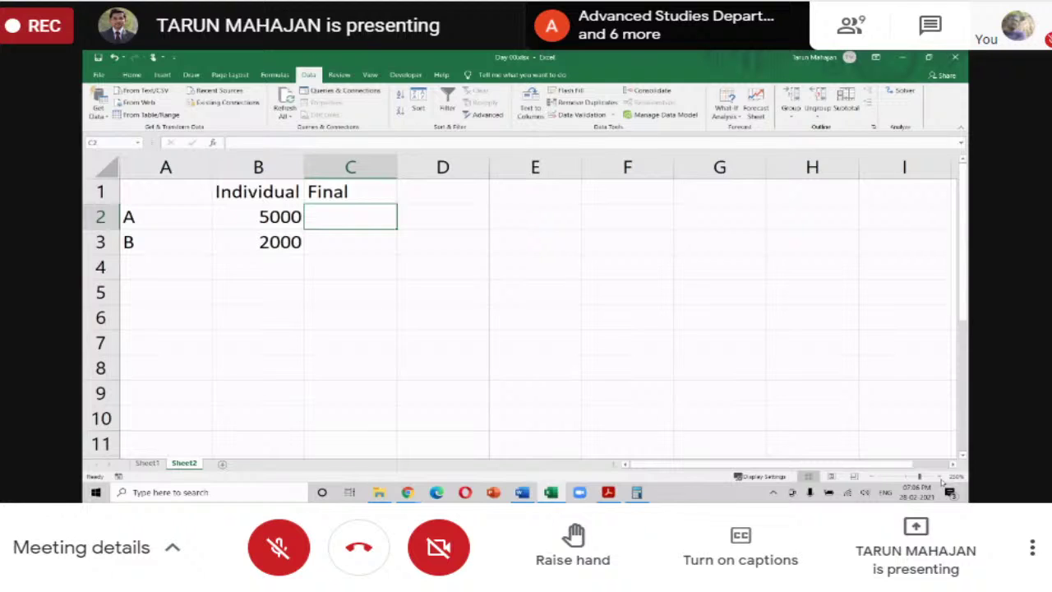
Step: Examine the company labels, the individual values of A and B, and the empty Final column in an enlarged view
key(Left)
key(Left)
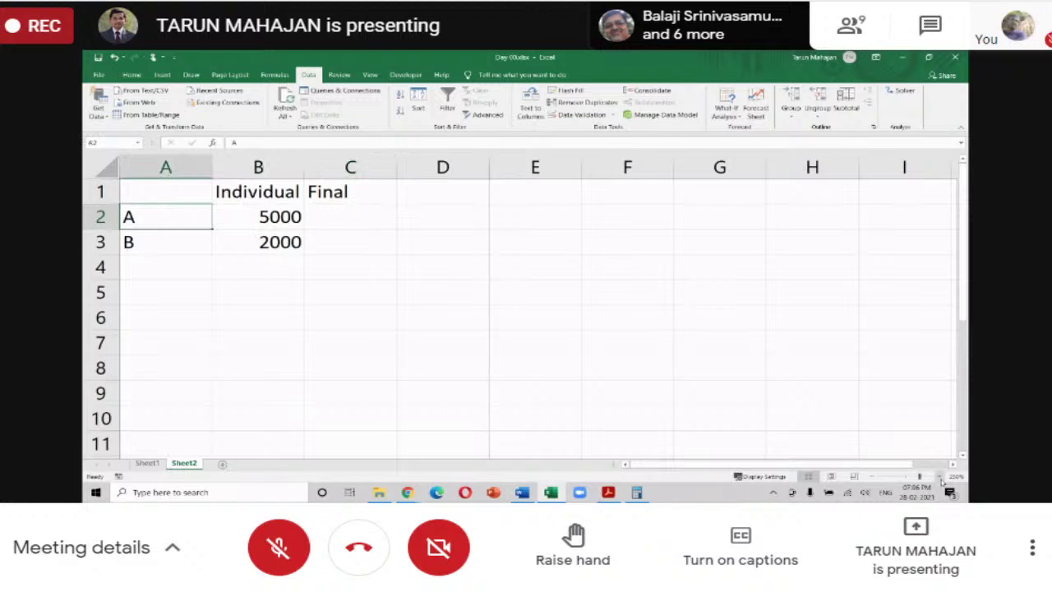
key(shift+Down)
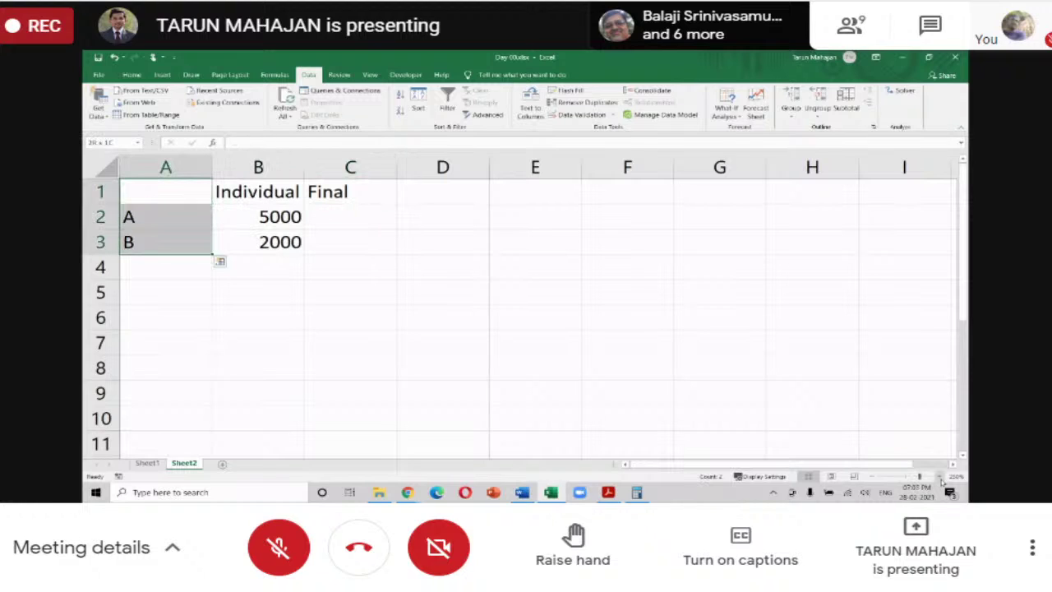
key(Up)
key(Right)
key(Down)
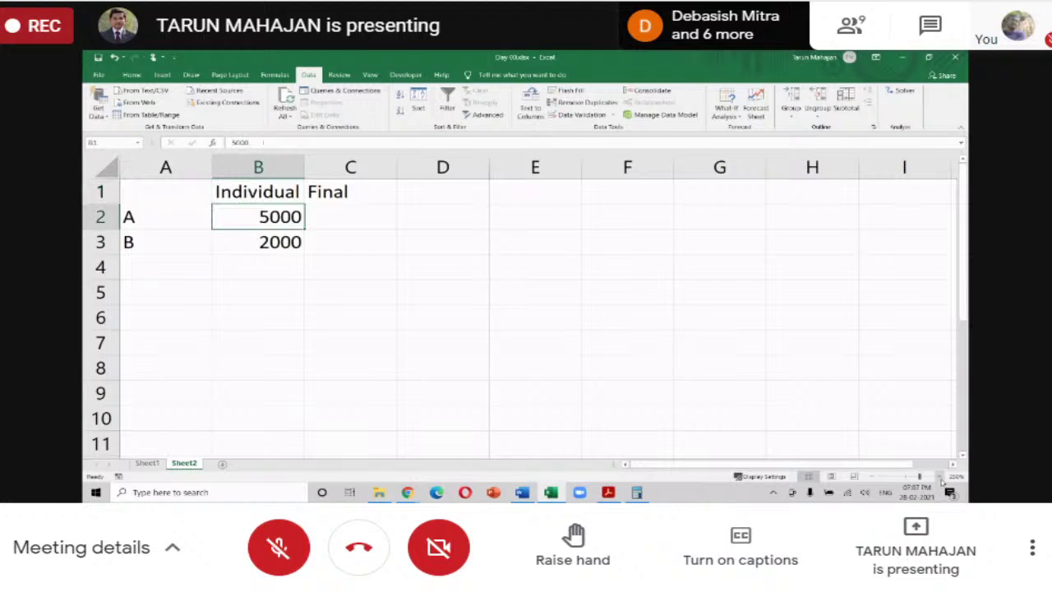
key(shift+Down)
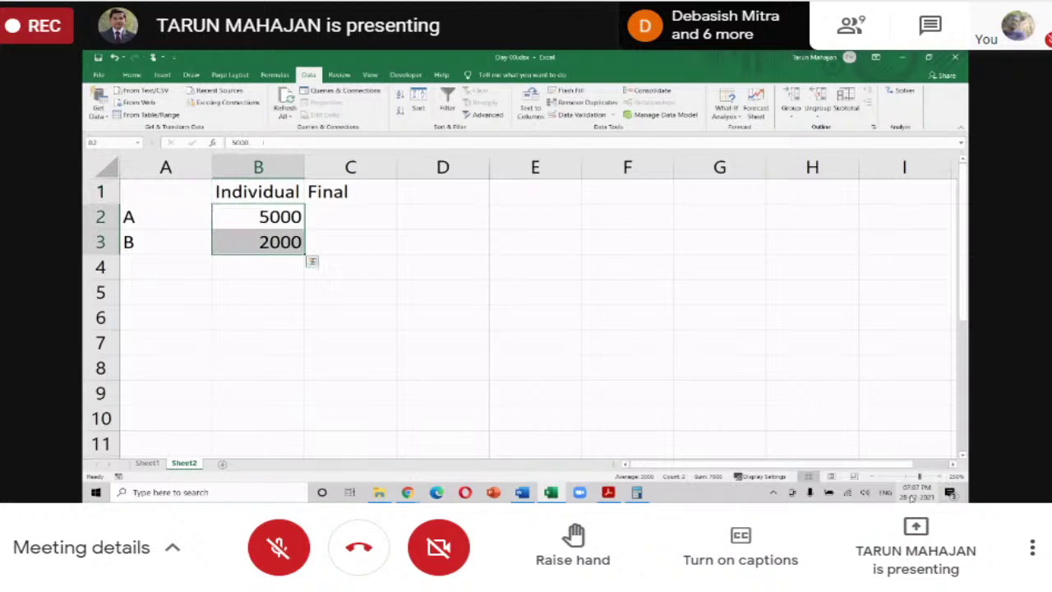
click(943, 476)
scroll(348, 276, up, 3)
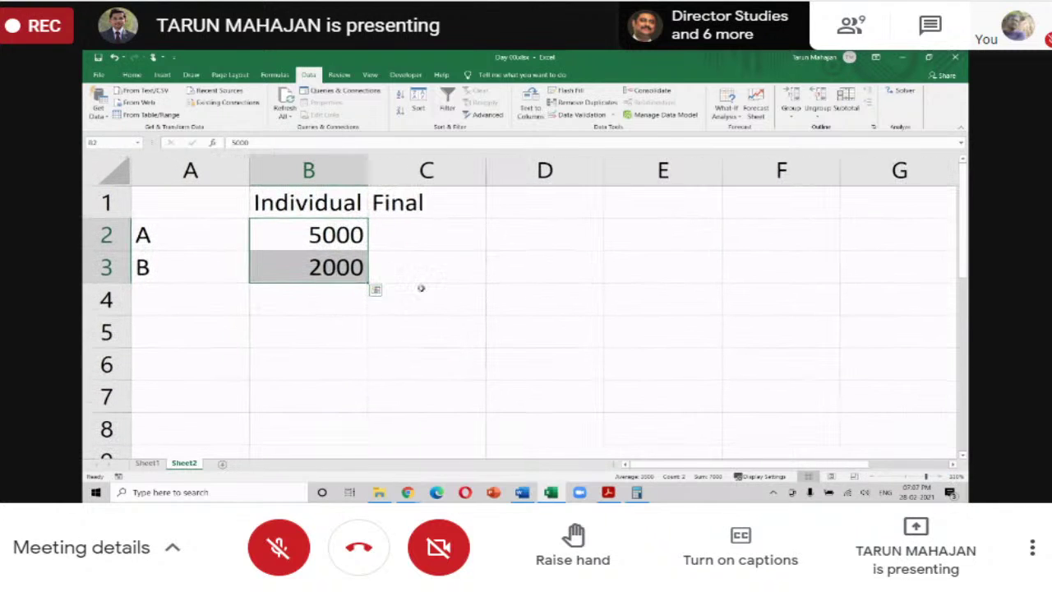
click(363, 211)
drag(200, 209, 457, 229)
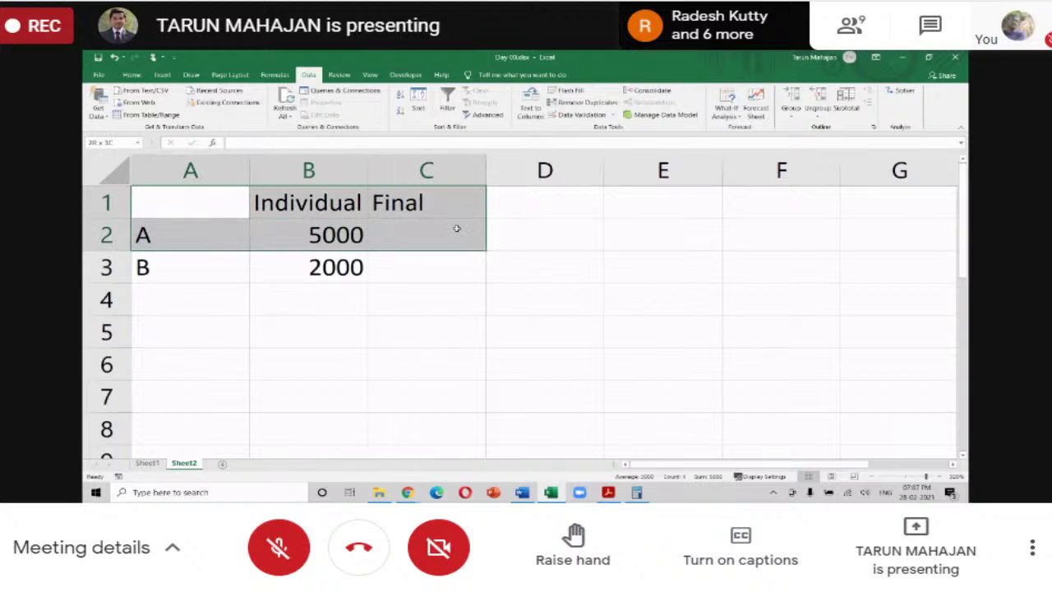
click(424, 264)
click(422, 238)
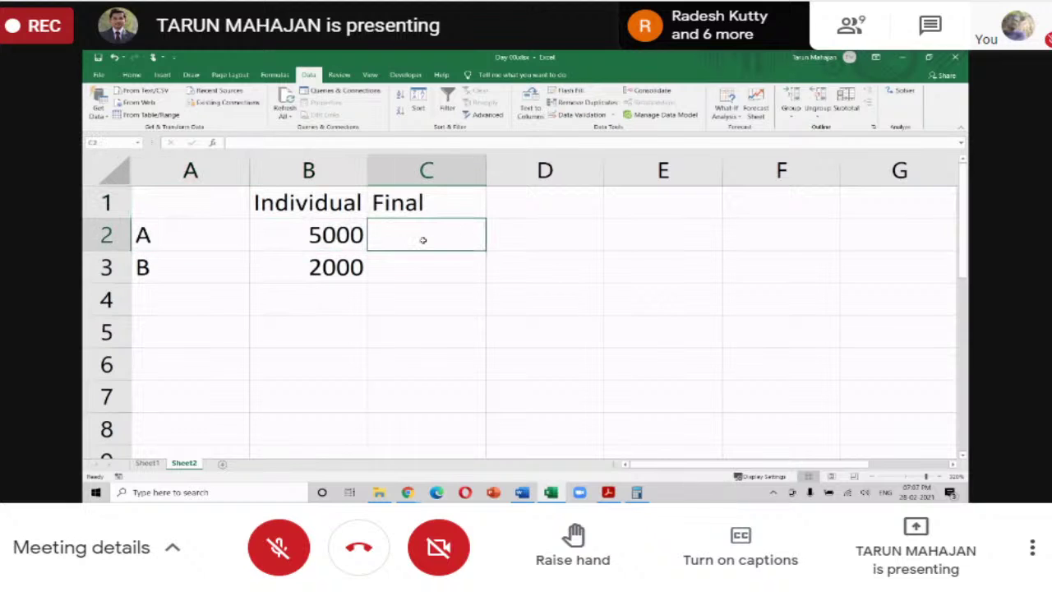
Step: Enter the heading "Cross Holding:" in cell D1, beside the Final heading
click(533, 197)
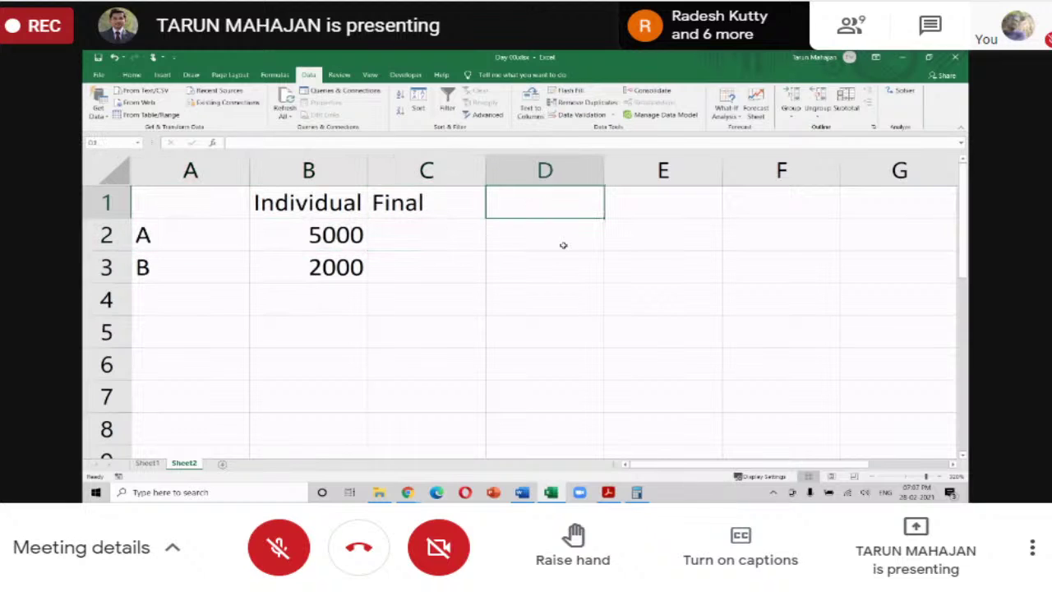
text(Cors)
key(BackSpace)
key(BackSpace)
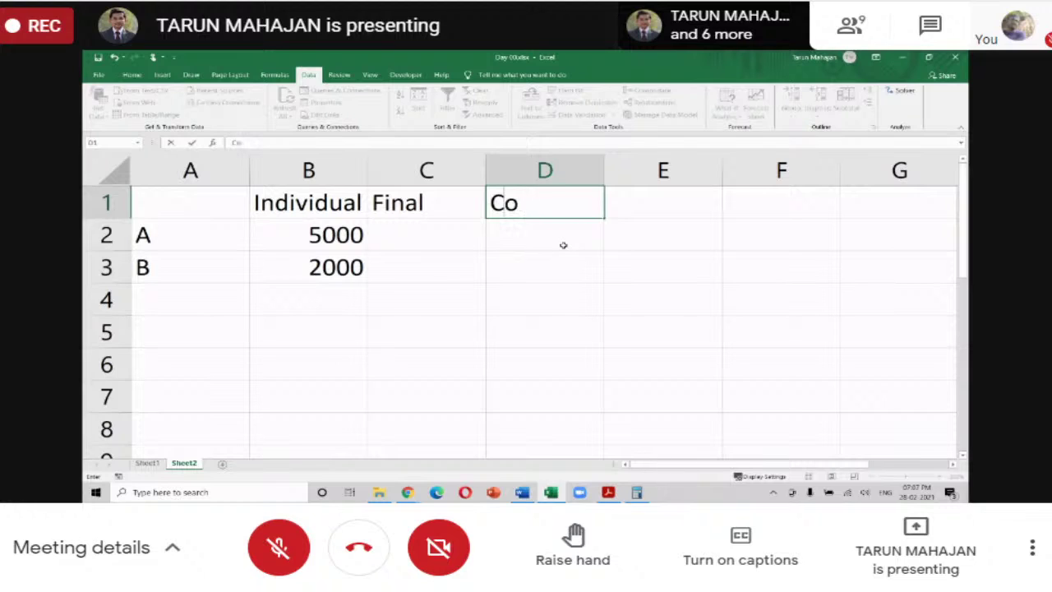
text(ss Holding)
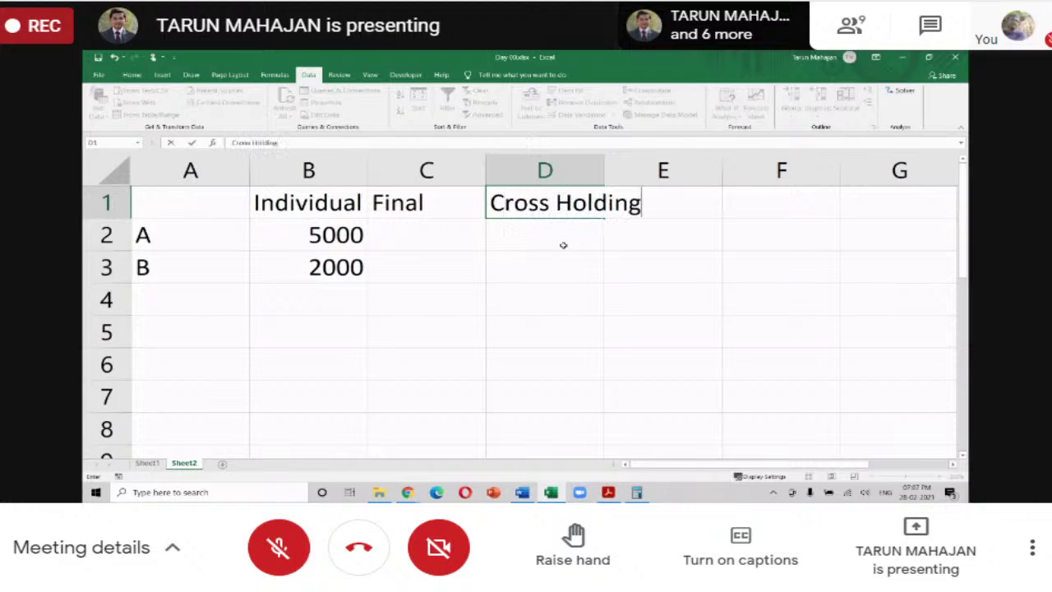
text(:)
key(Return)
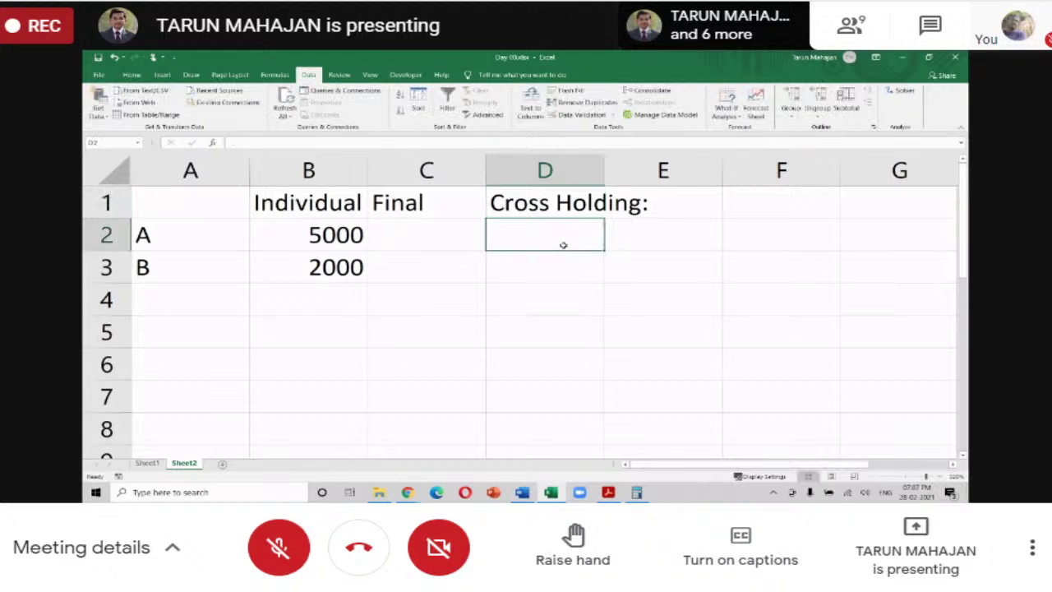
Step: Insert an entire blank row between the heading row and the row for company A
key(ctrl+shift+plus)
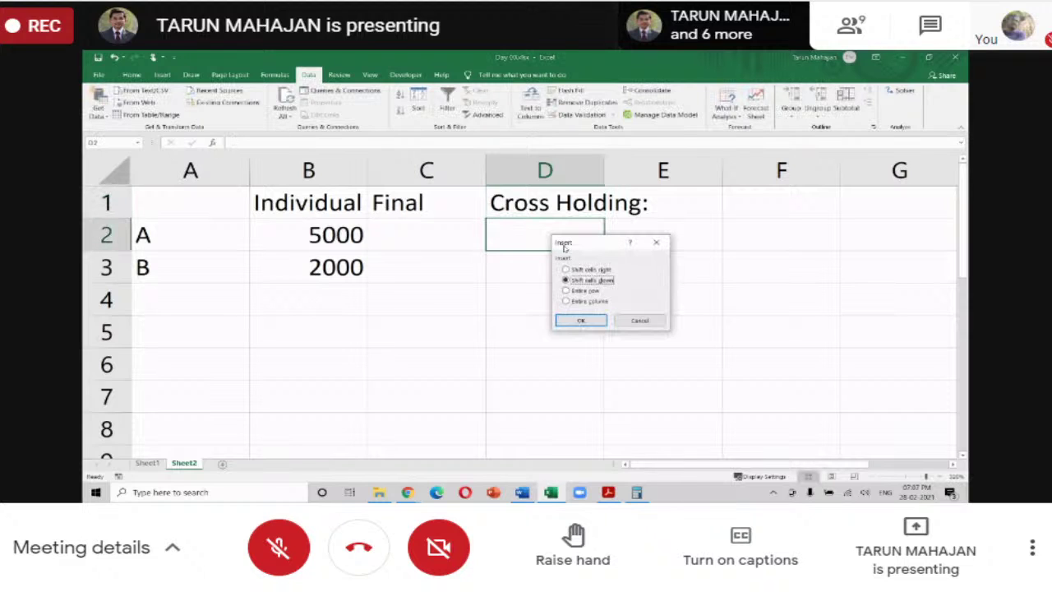
key(r)
key(Return)
Step: Enter the cross-holding subheadings A in cell D2 and B in cell E2
text(A)
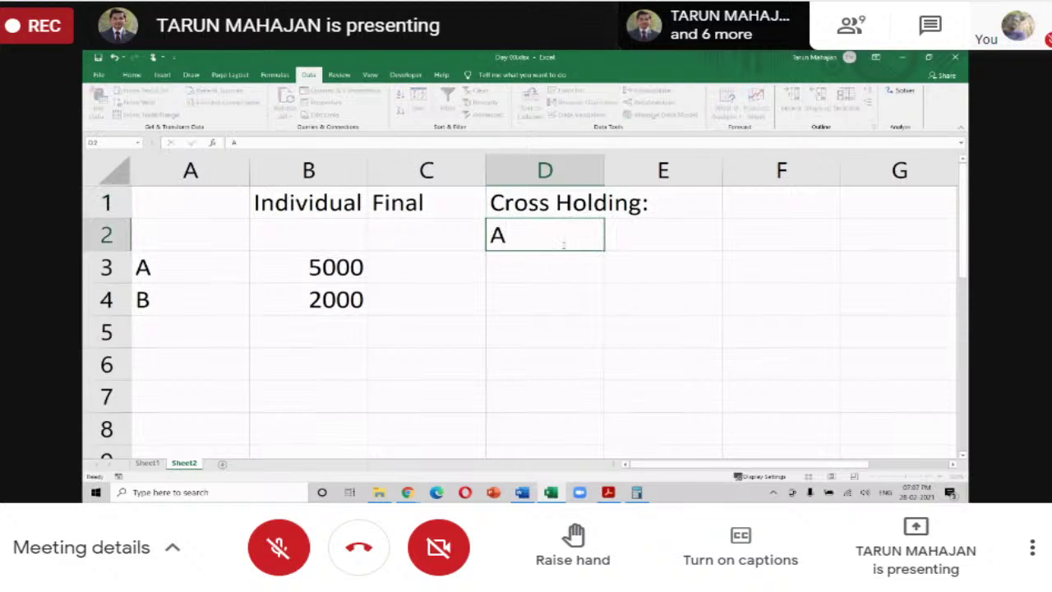
key(Return)
key(Up)
key(Right)
text(B)
key(Return)
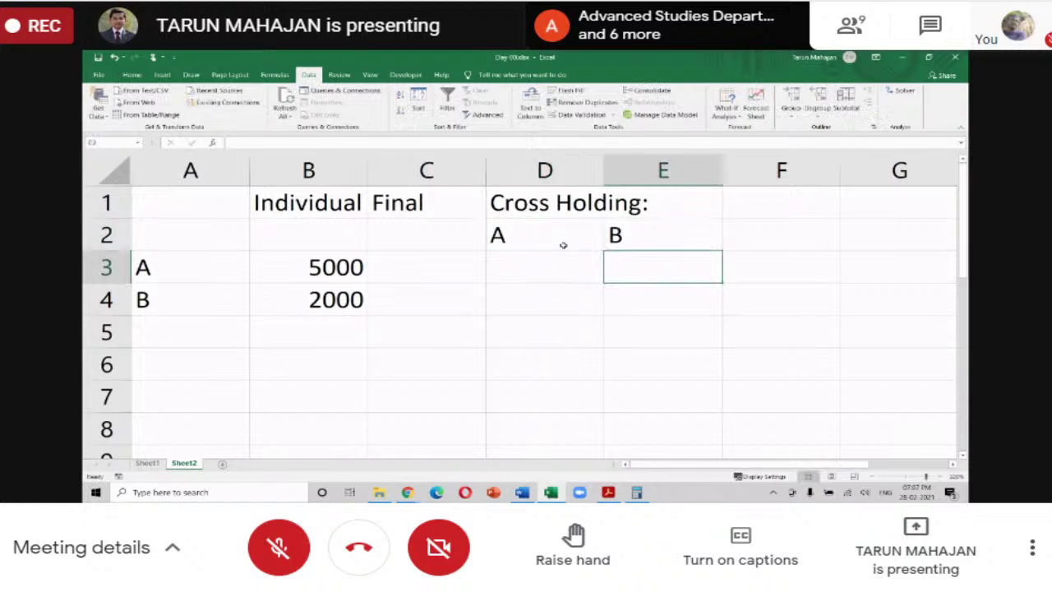
Step: Enter the cross-holding percentages 20% in cell E3 and 10% in cell D4
text(20%)
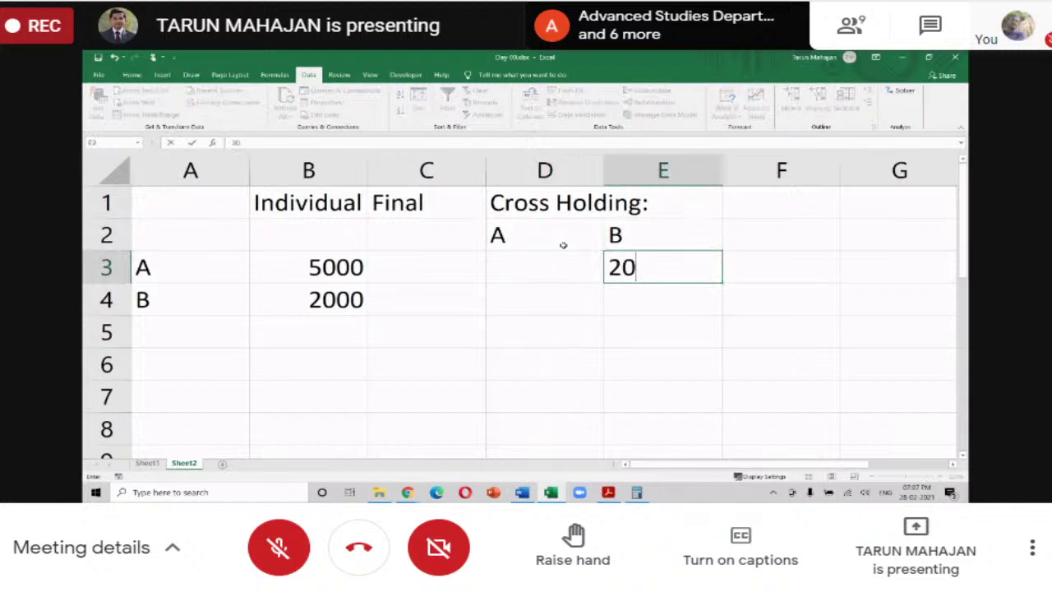
key(Return)
key(Left)
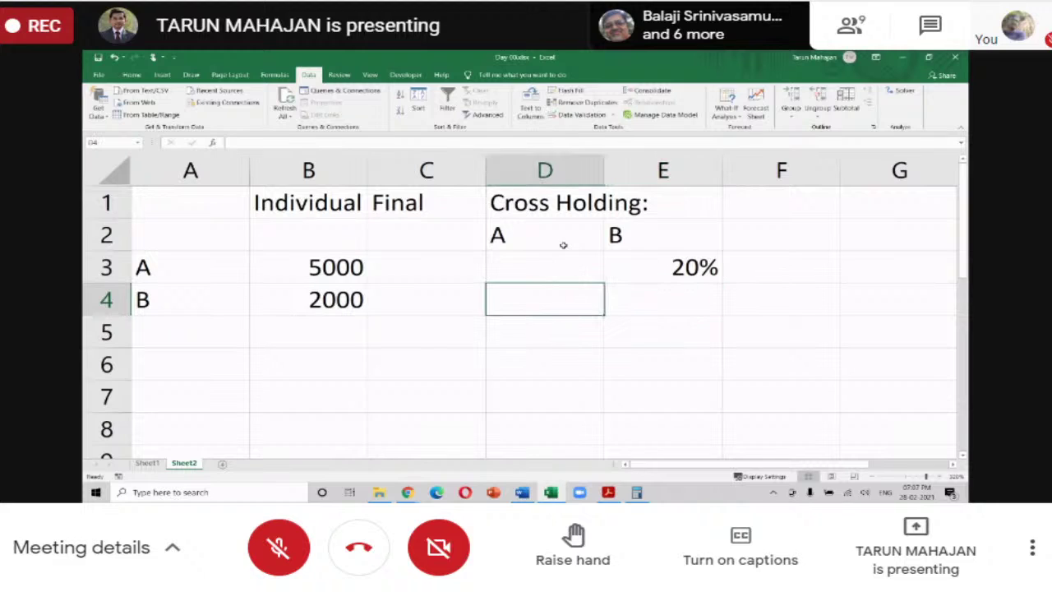
text(10%)
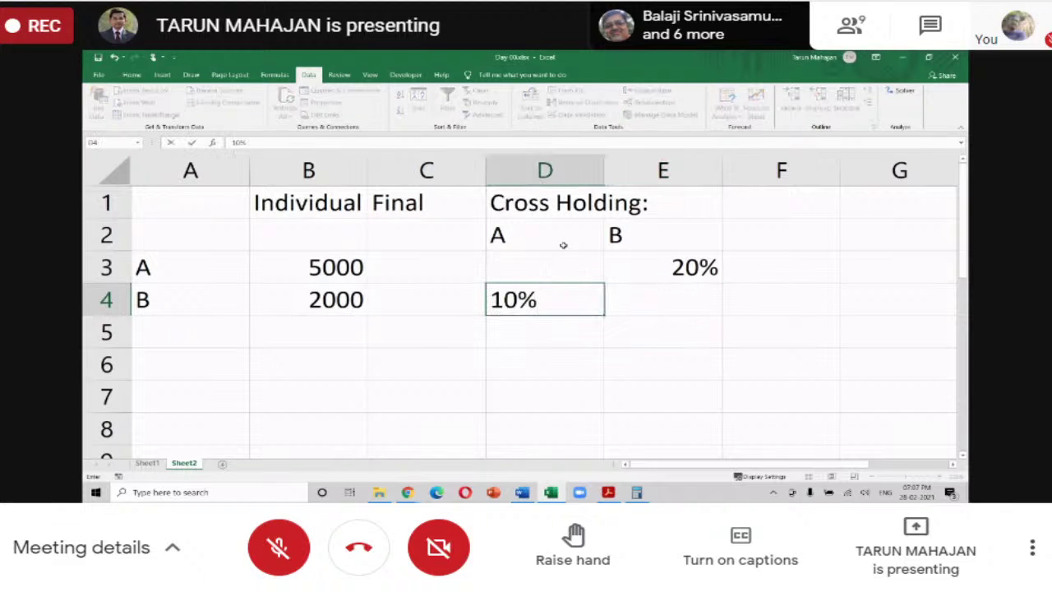
key(Return)
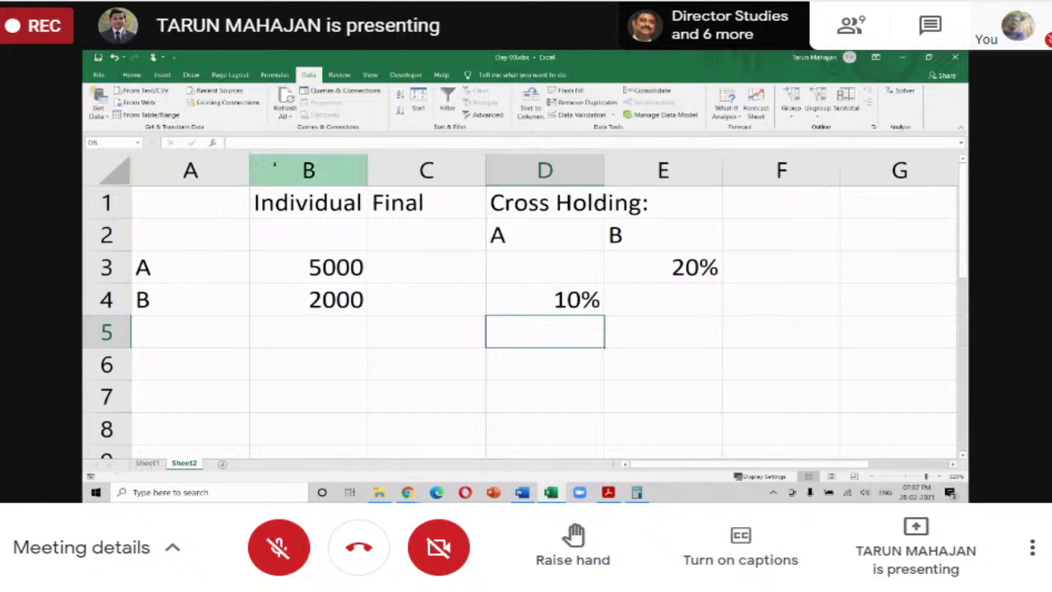
Step: Enable the Solver Add-in through the Excel Add-ins manager in the program options and try to launch Solver
click(99, 75)
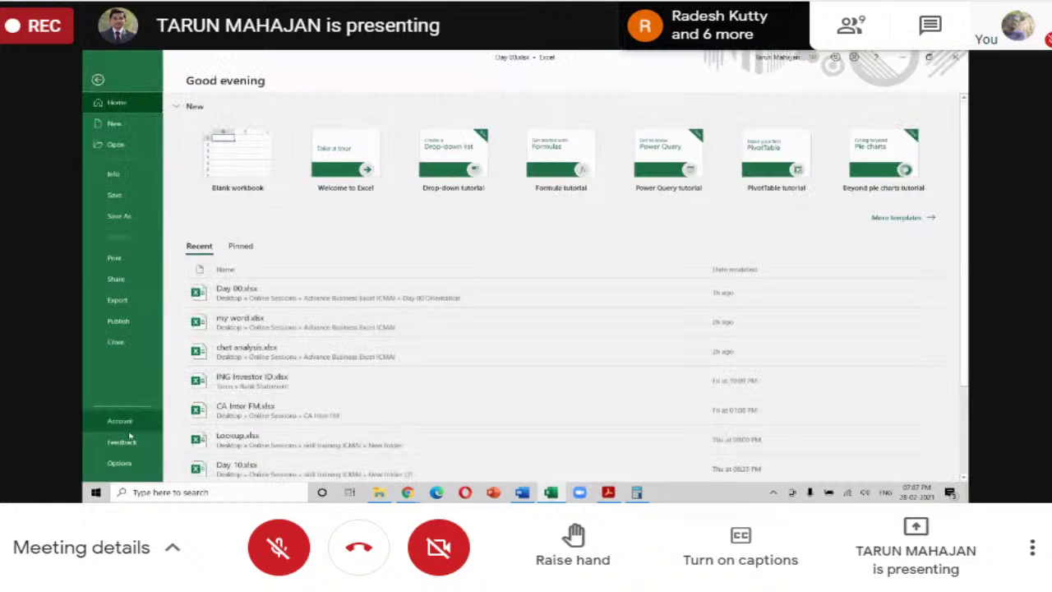
click(120, 464)
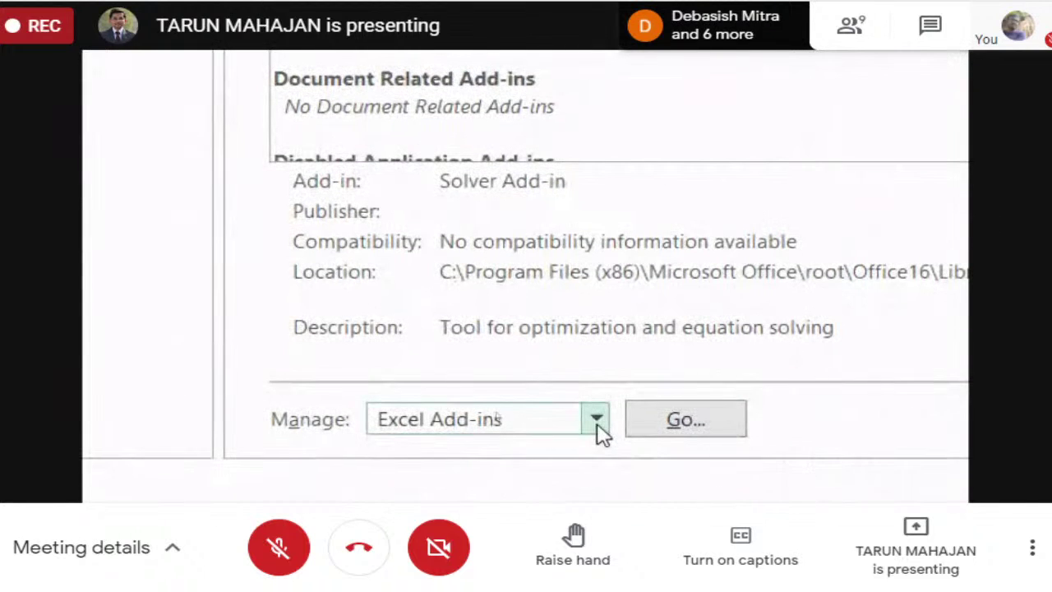
click(696, 426)
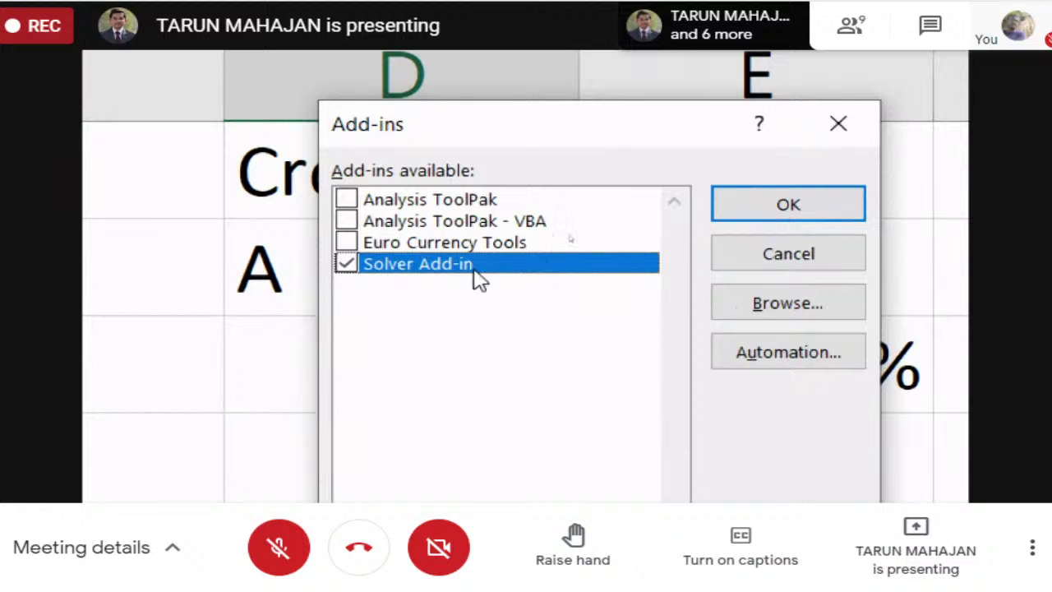
click(349, 264)
click(820, 209)
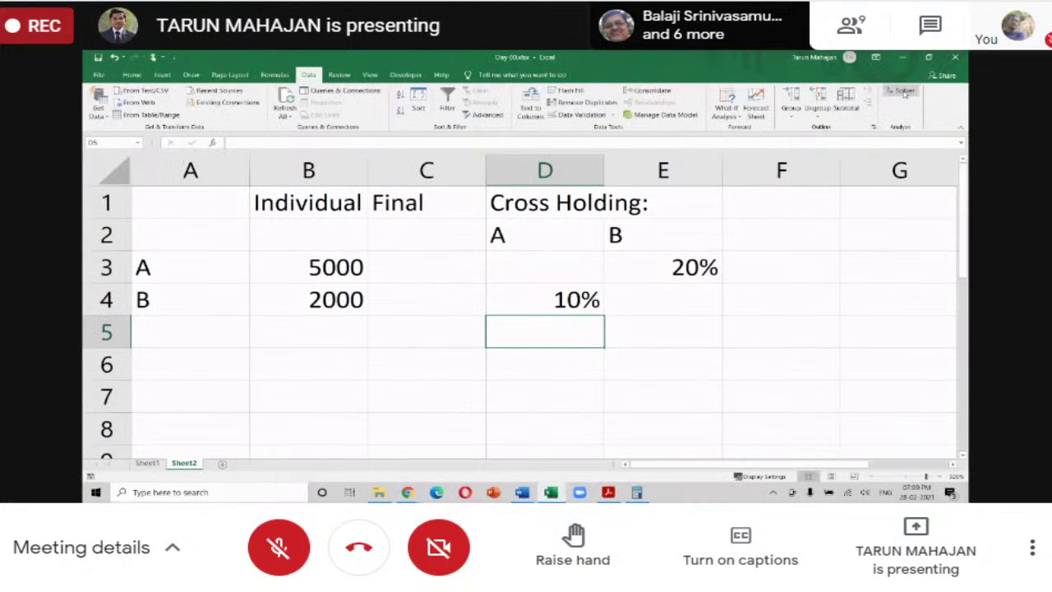
click(904, 92)
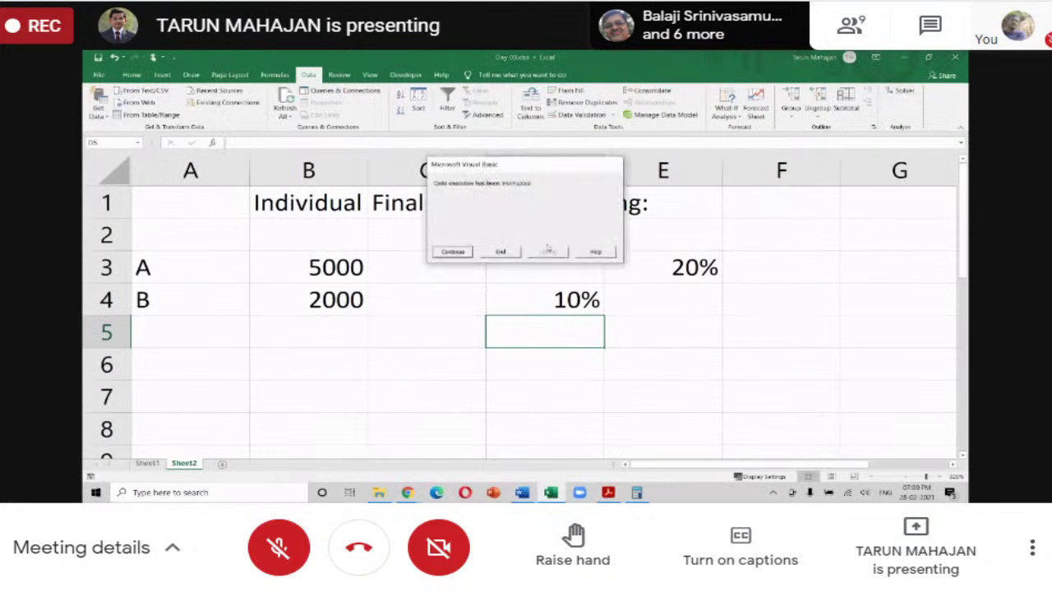
click(500, 251)
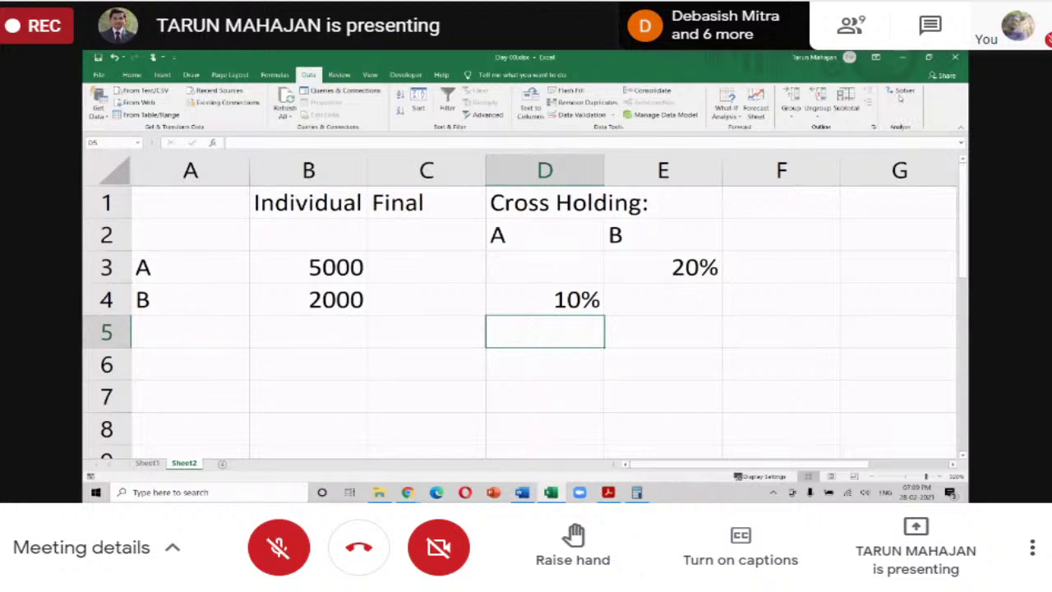
Step: Enter the heading Final in cell F1 with Value below it in cell F2
click(761, 269)
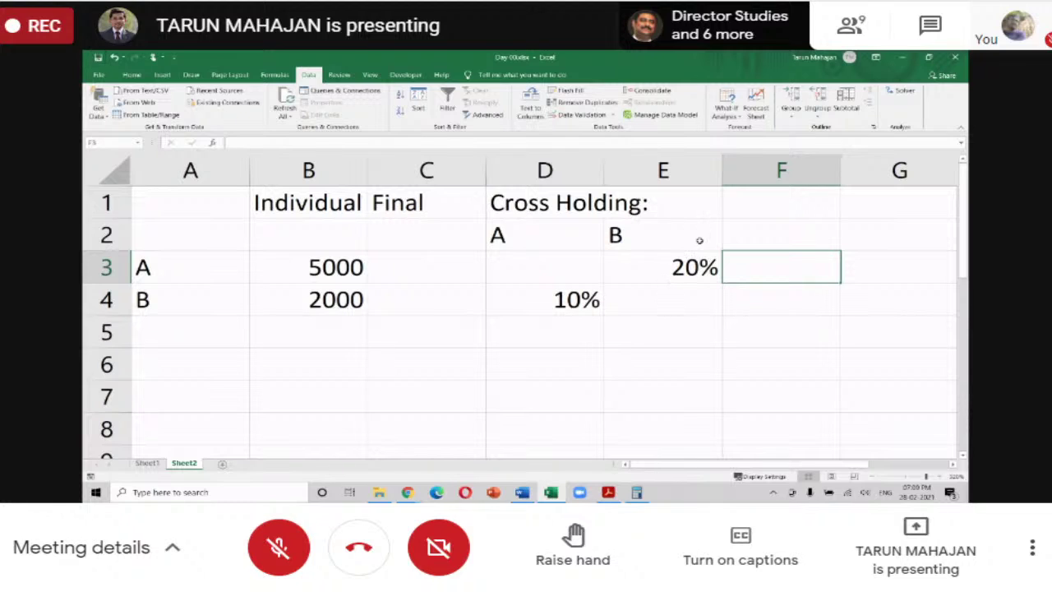
click(800, 237)
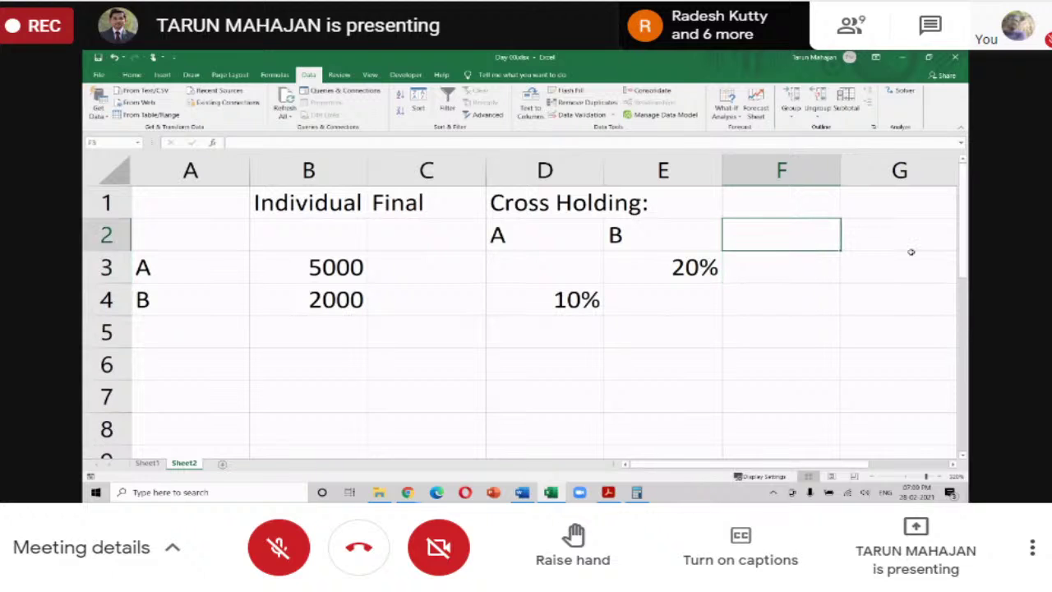
key(Up)
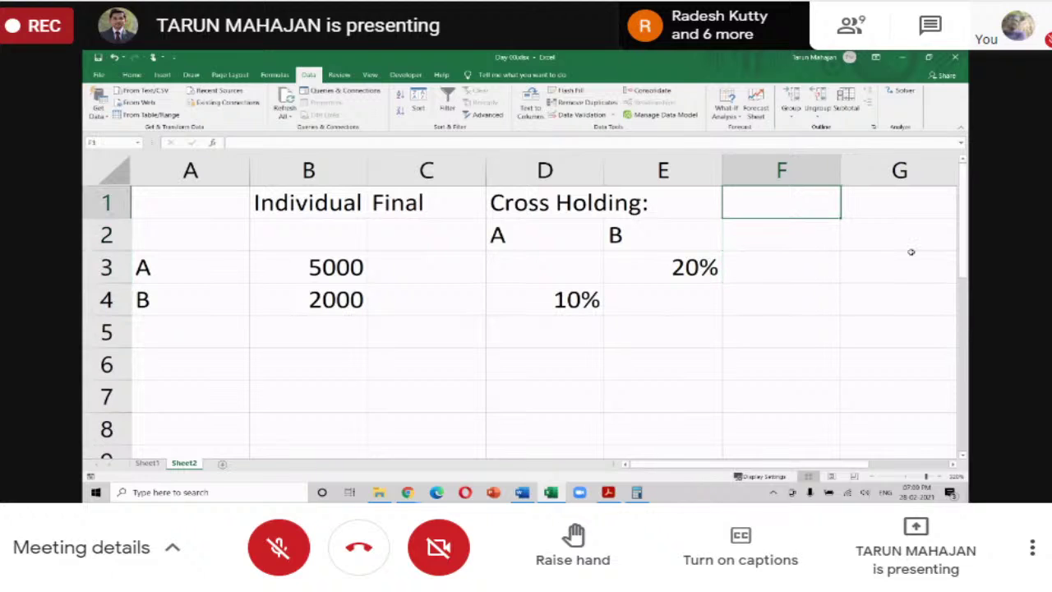
text(Final)
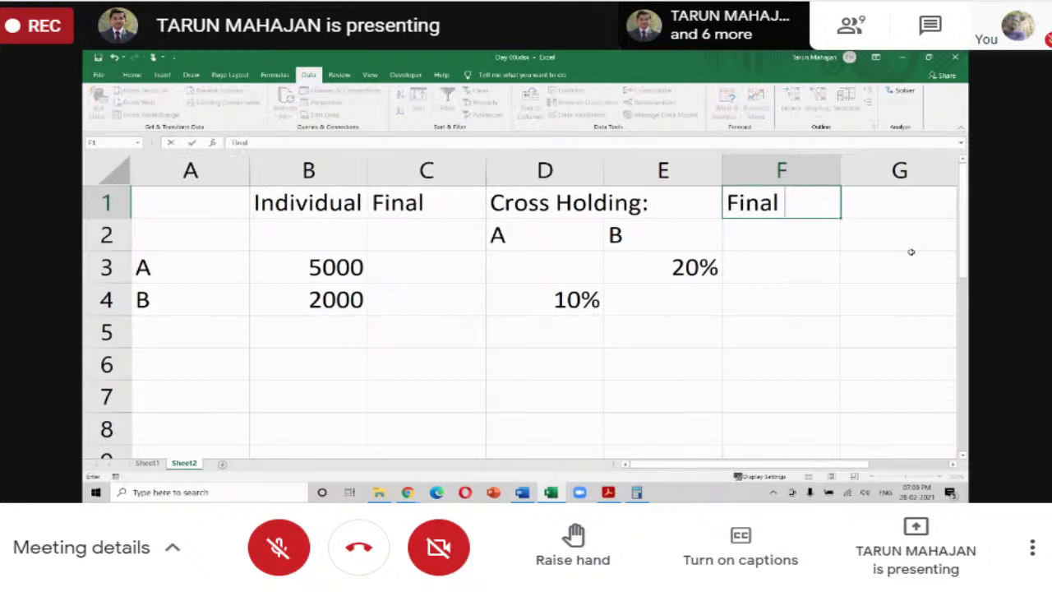
key(Return)
key(Up)
text(value)
key(Escape)
key(Down)
text(Value)
key(Return)
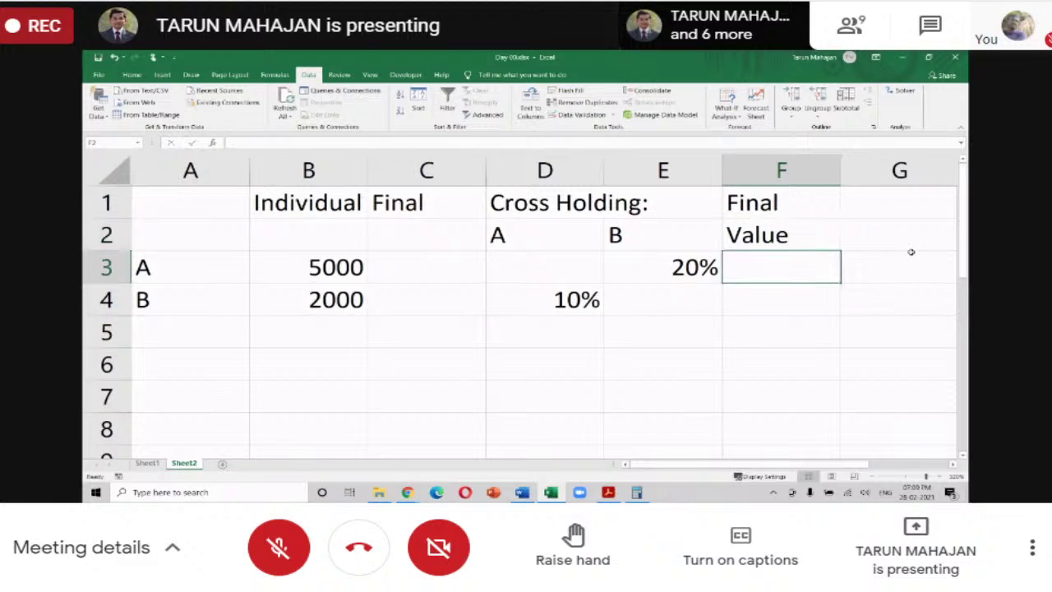
Step: Add the subheading Value below Final in cell C2 and below Individual in cell B2
key(Up)
key(Left)
key(Left)
key(Left)
key(Left)
key(Right)
text(Value)
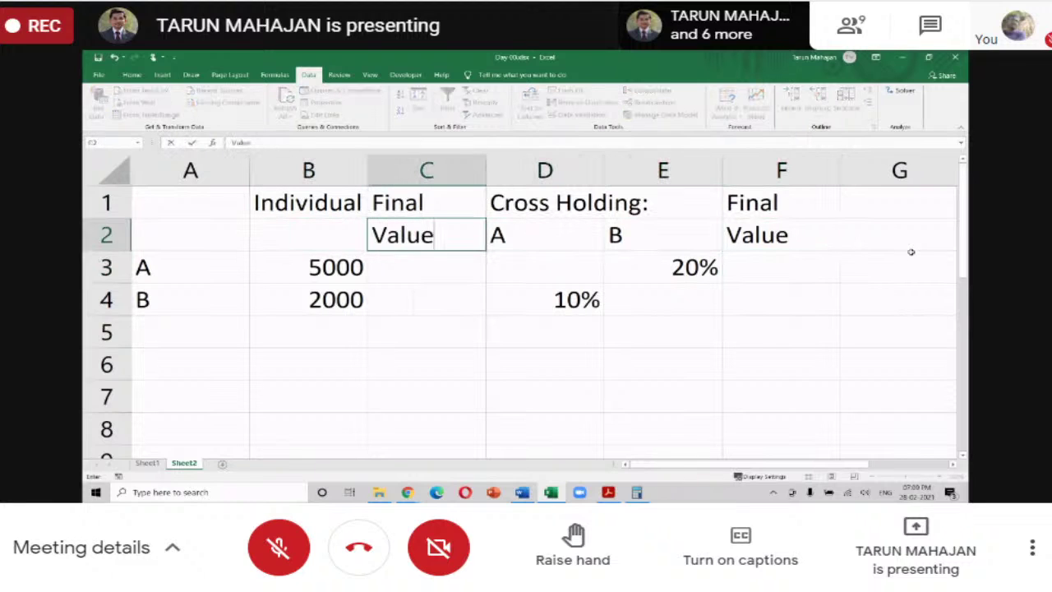
key(Return)
key(Up)
key(Left)
text(Value)
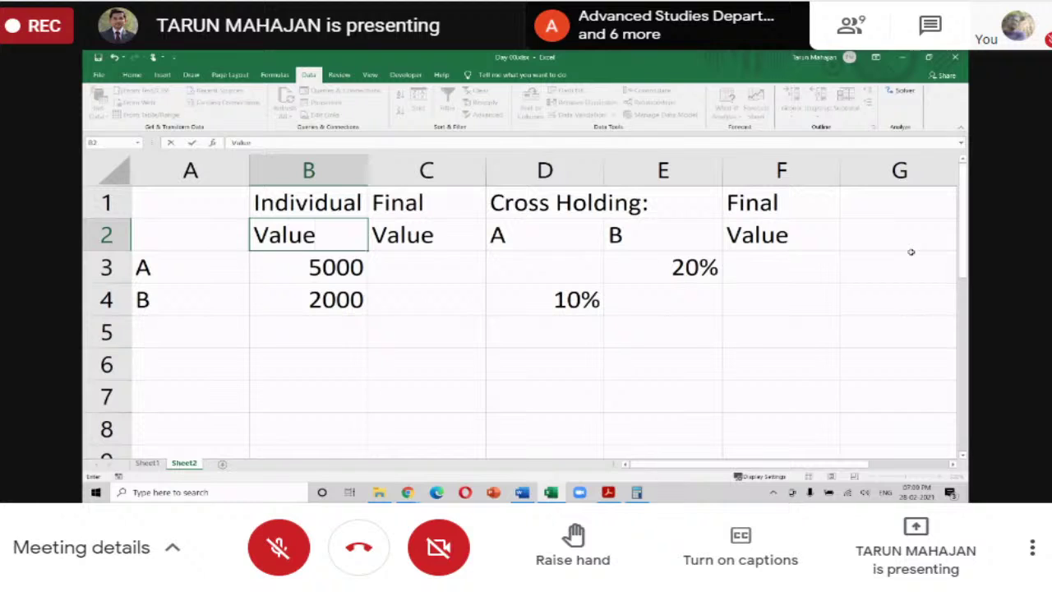
key(Return)
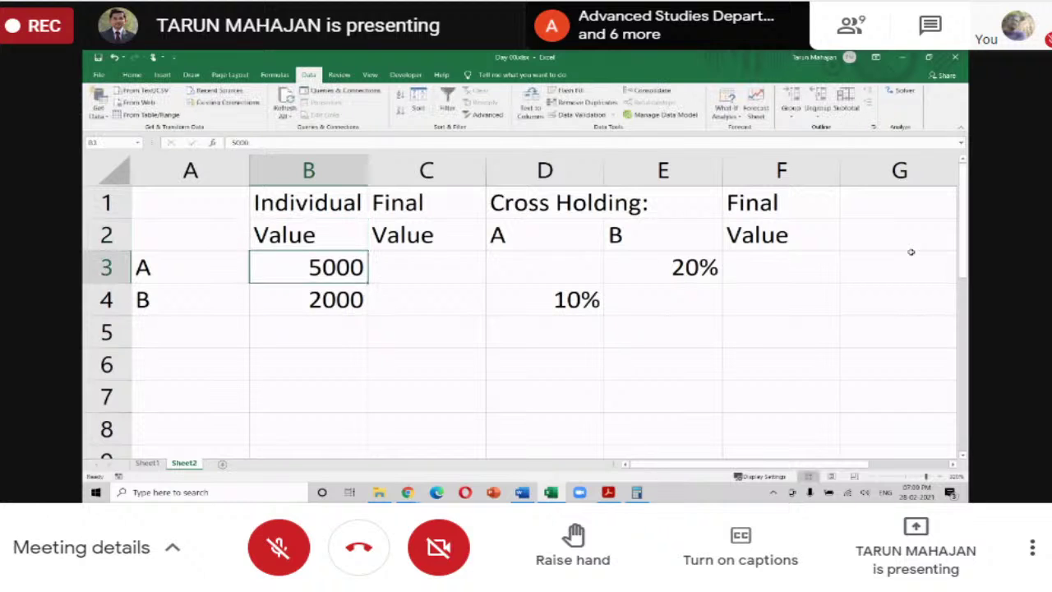
Step: Collapse the ribbon to enlarge the worksheet area and select the Individual heading in cell B1
key(Up)
key(Right)
key(Right)
key(Right)
key(Right)
key(Right)
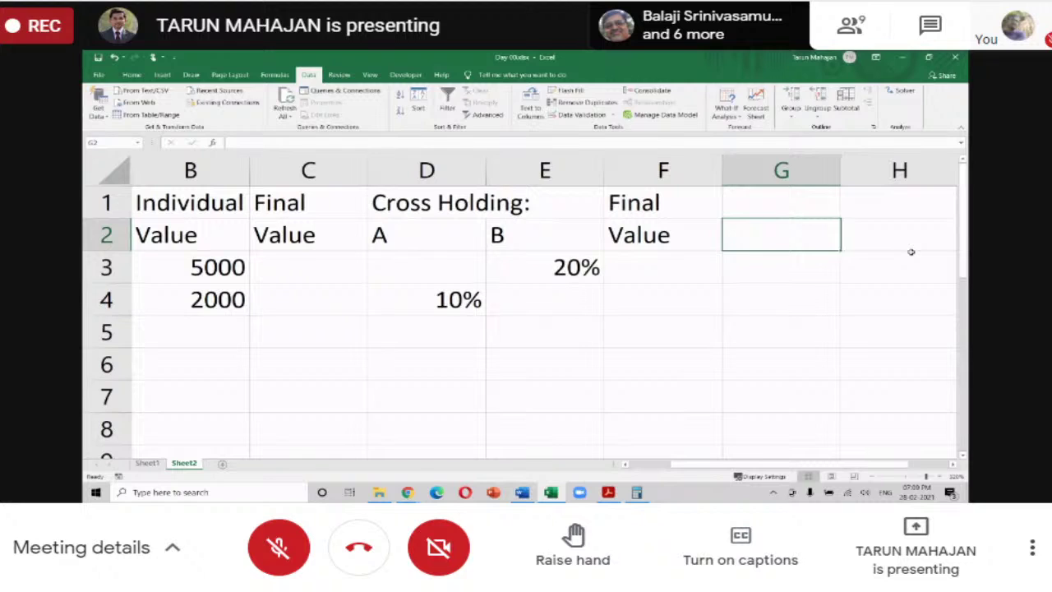
key(ctrl+F1)
key(Left)
key(Home)
key(Up)
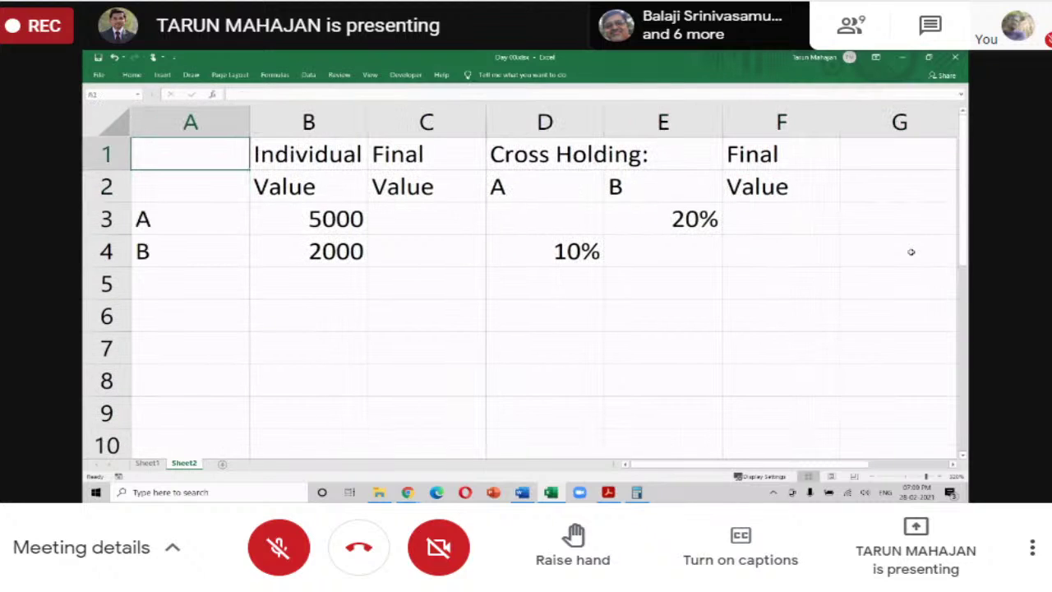
key(Right)
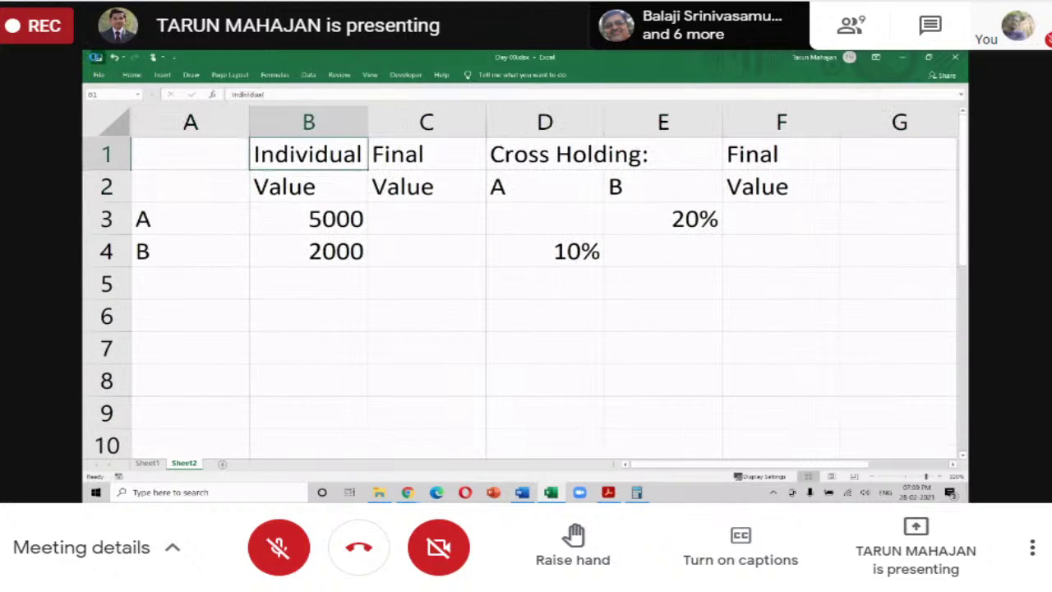
Step: Start company A's final value formula in cell F3 with a reference to its individual value in B3
click(745, 224)
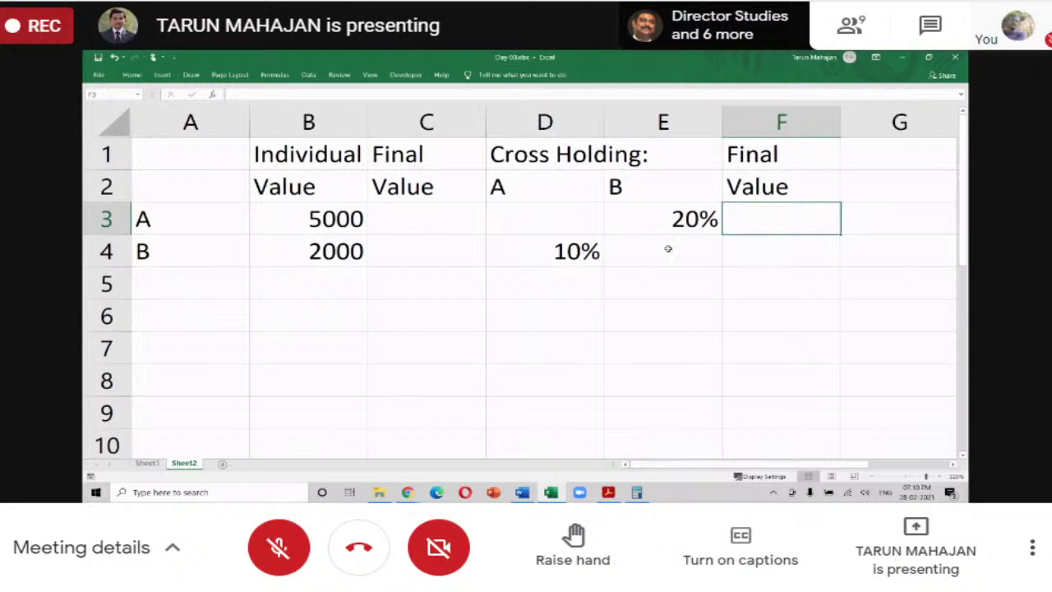
text(=)
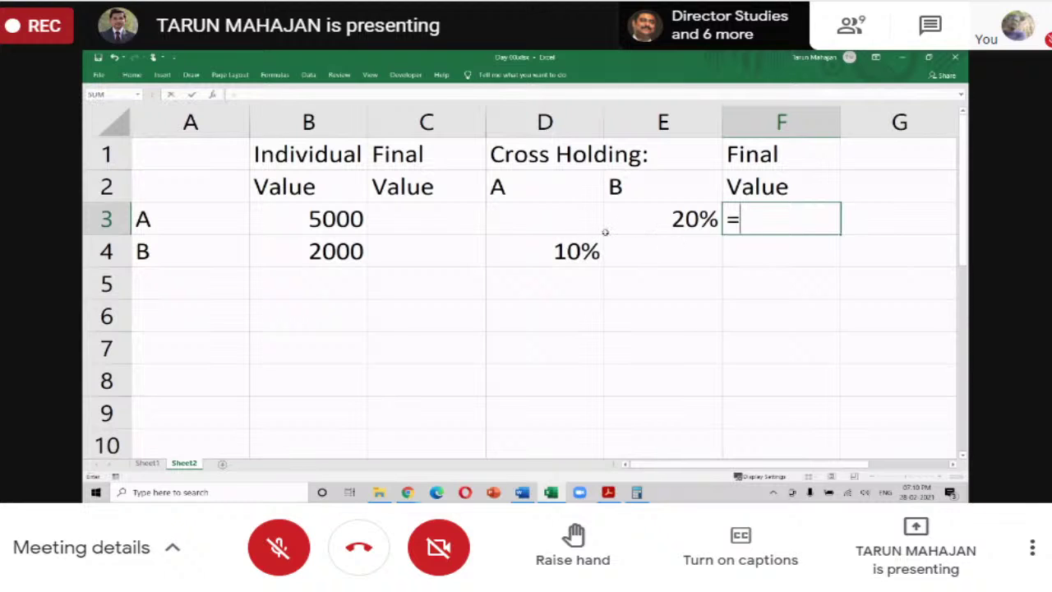
click(339, 217)
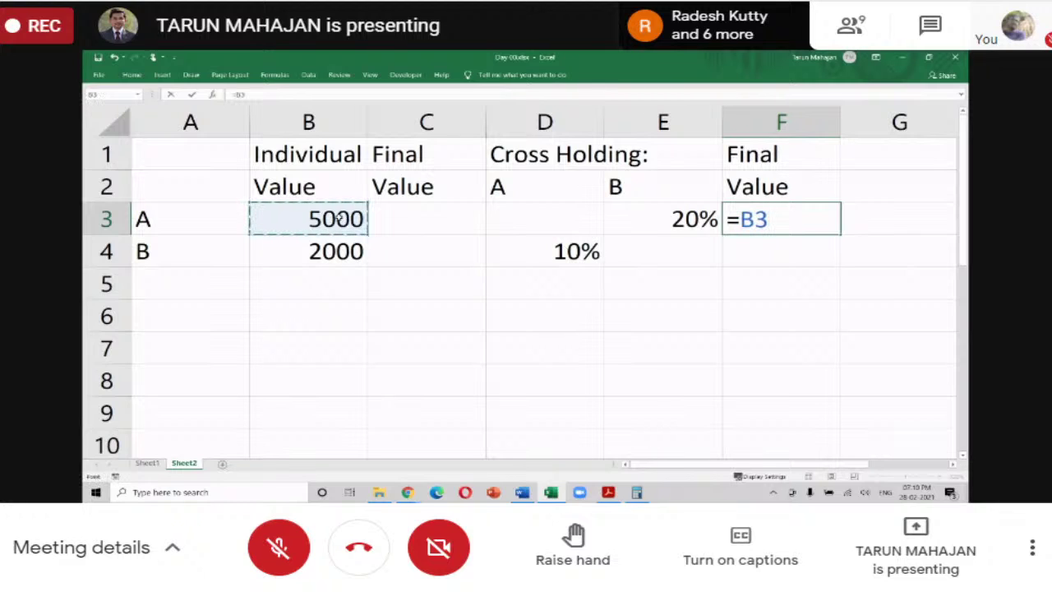
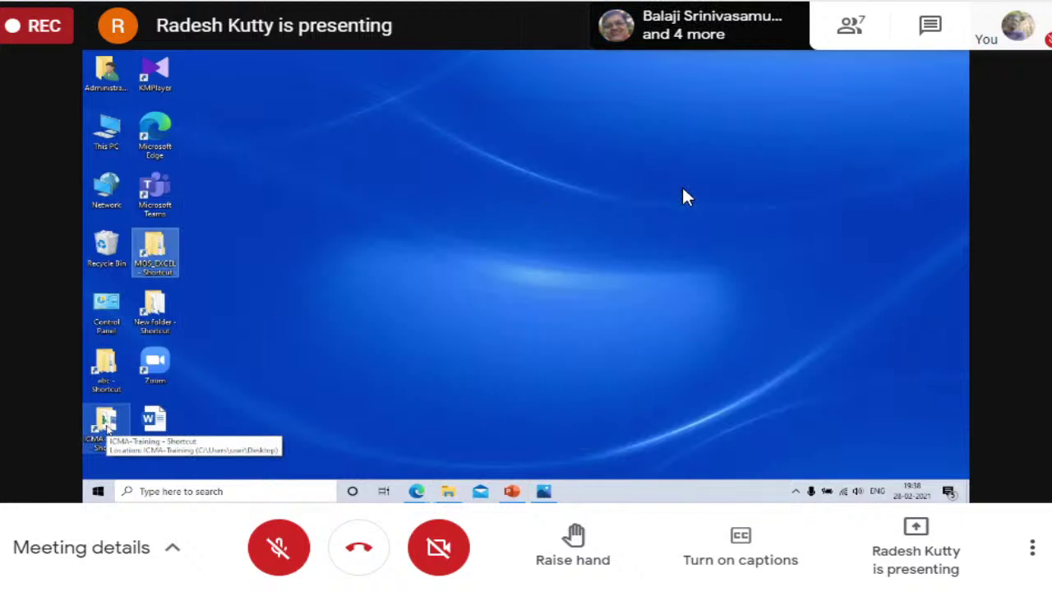
Step: Open the emp_analysis workbook from the ICMA-Training desktop folder and examine the entries in the Region column
double_click(107, 423)
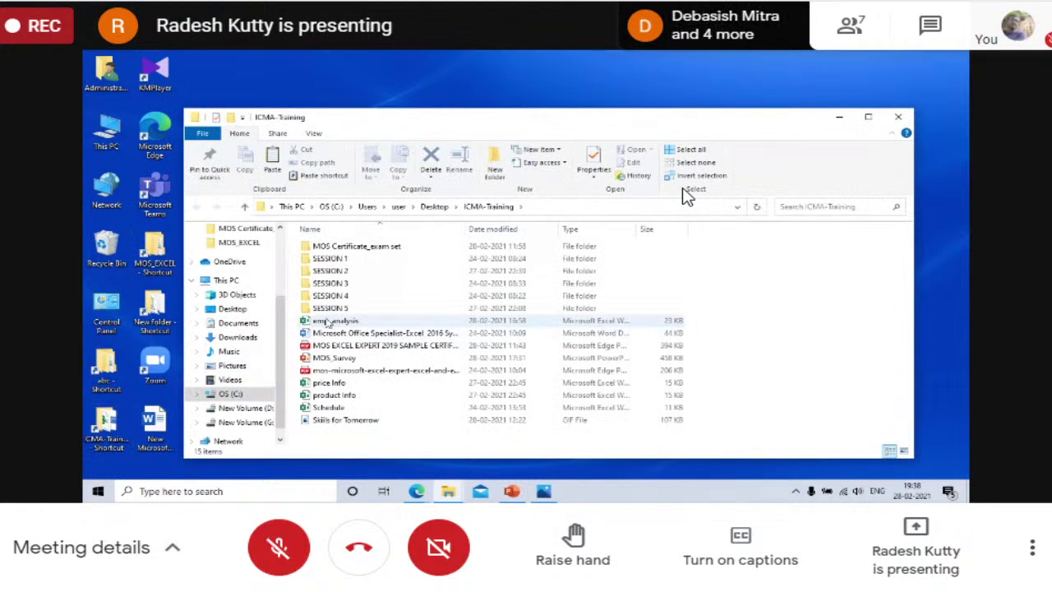
double_click(326, 321)
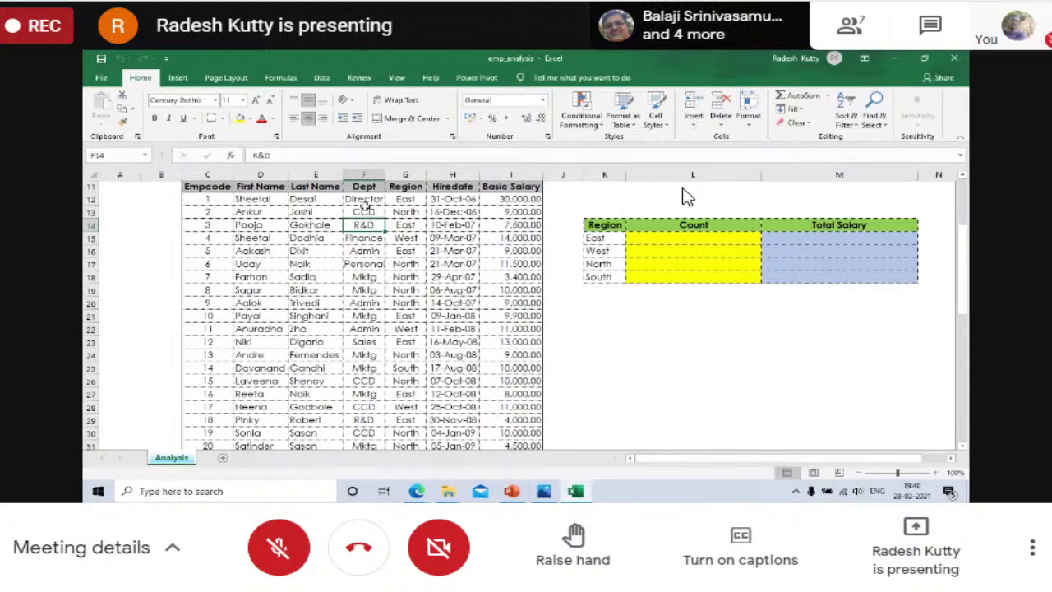
click(391, 200)
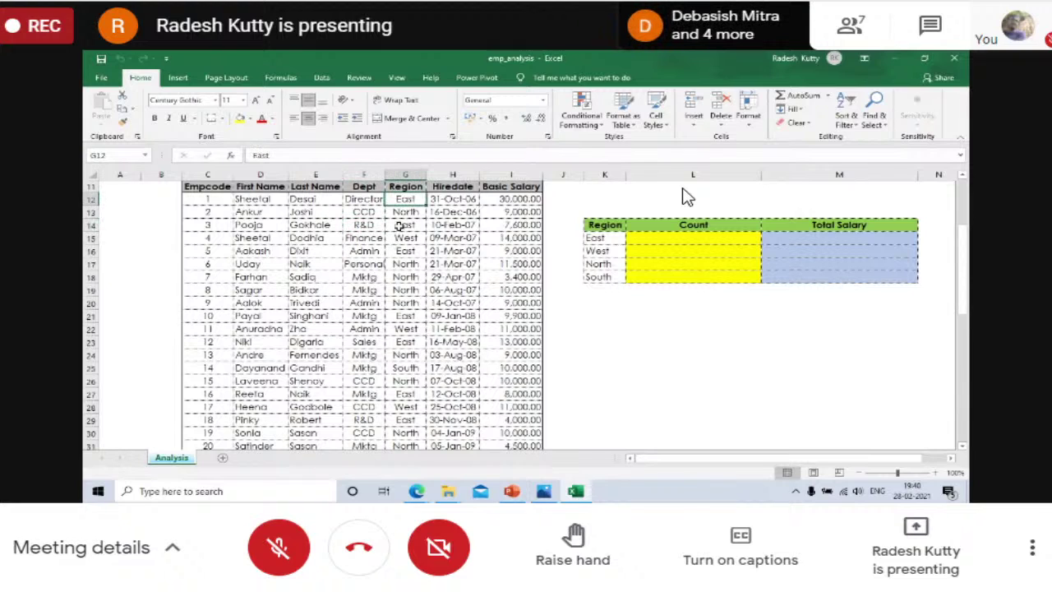
click(399, 251)
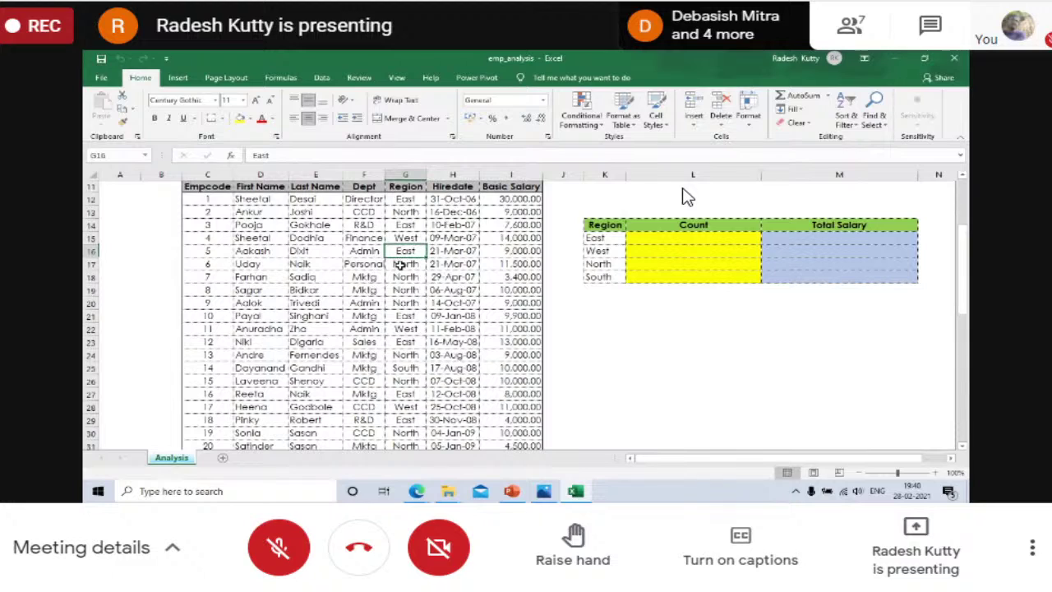
click(392, 201)
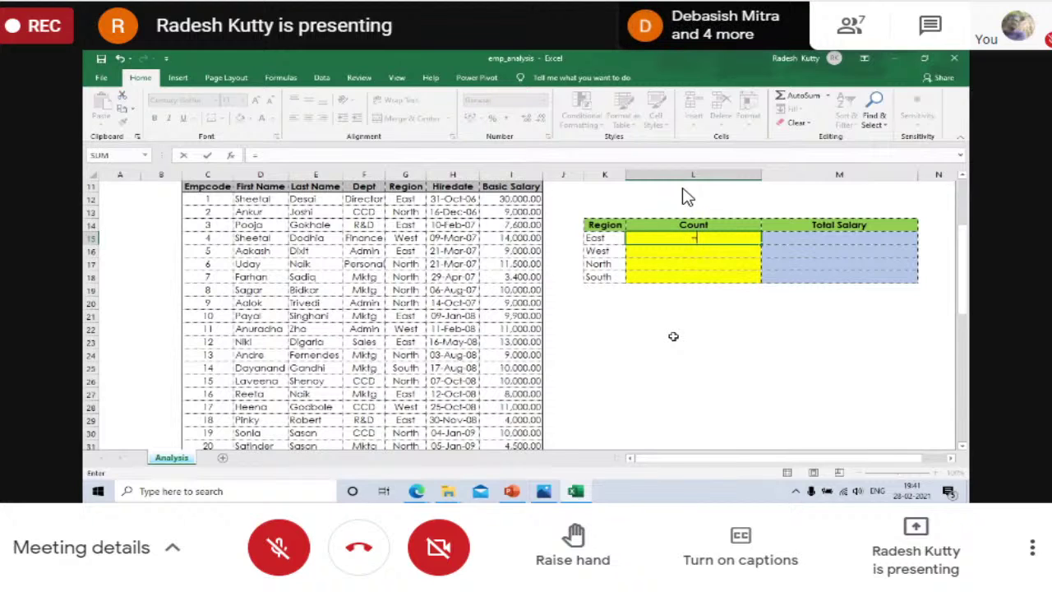
Step: Start a COUNTIF formula in cell L15 for the East region with the range G12:G58
text(c)
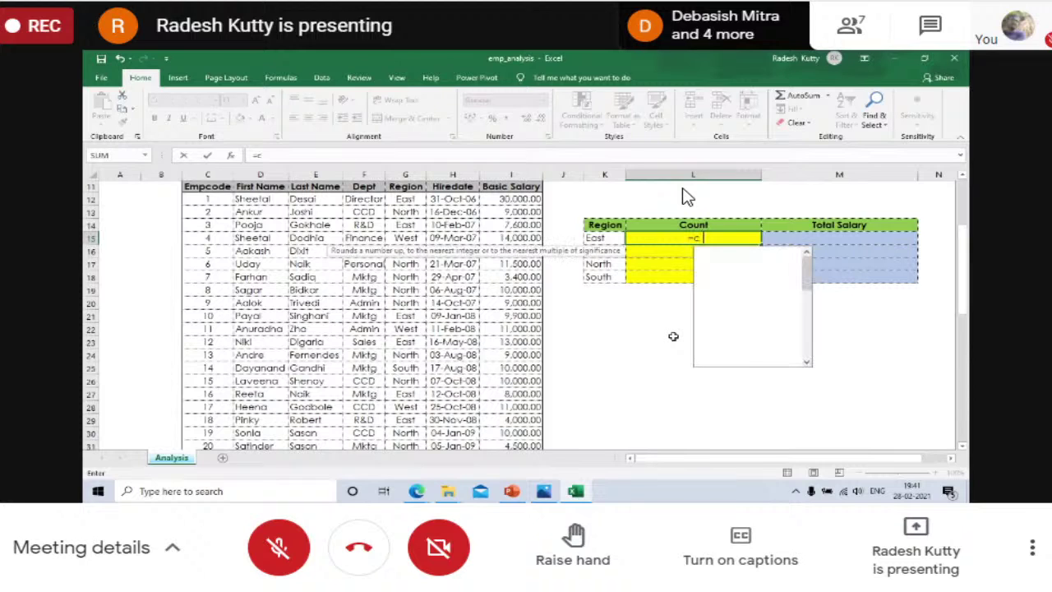
text(ountif)
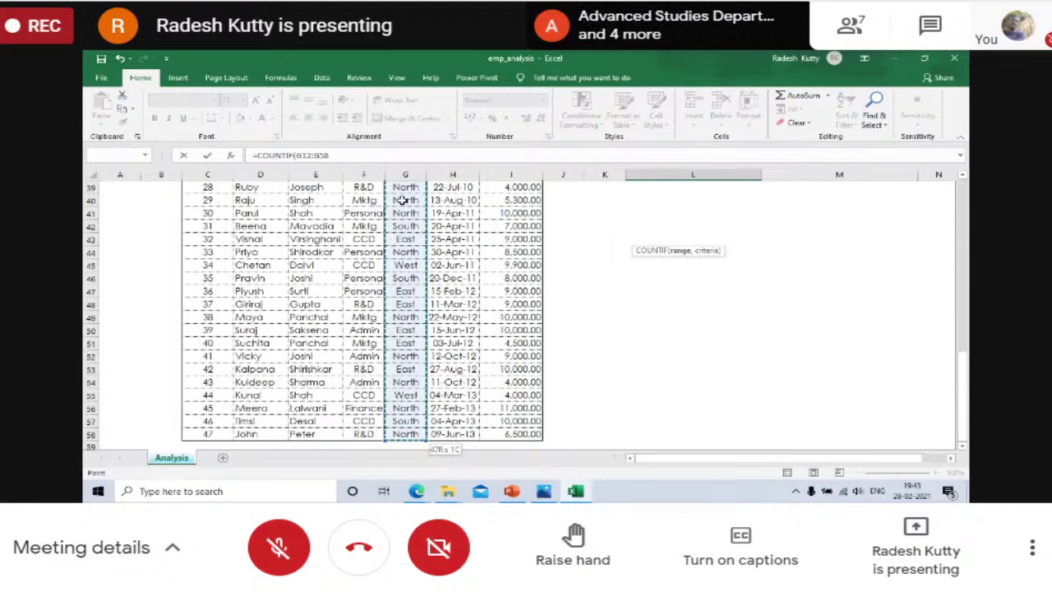
text(,)
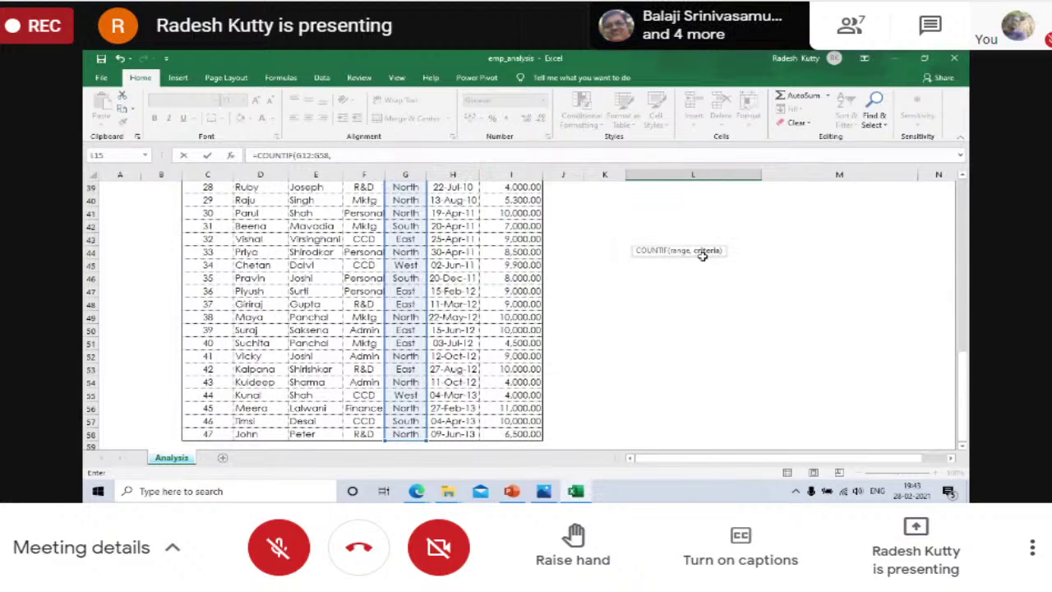
Step: Try the literal text "EAST" as the COUNTIF criterion in cell L15 and remove it again
drag(965, 382, 964, 229)
text("E)
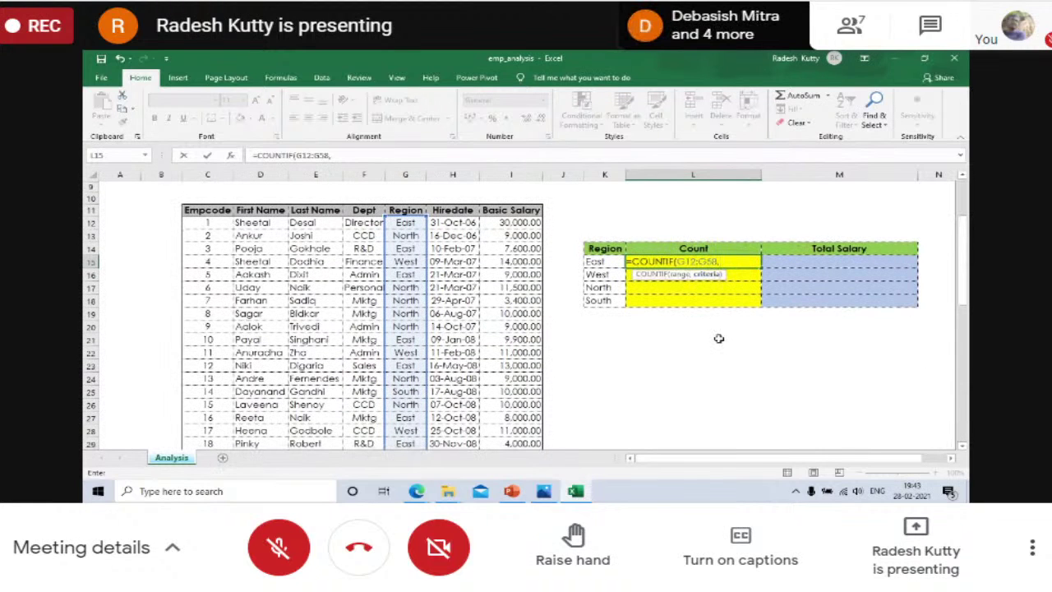
text(AST"))
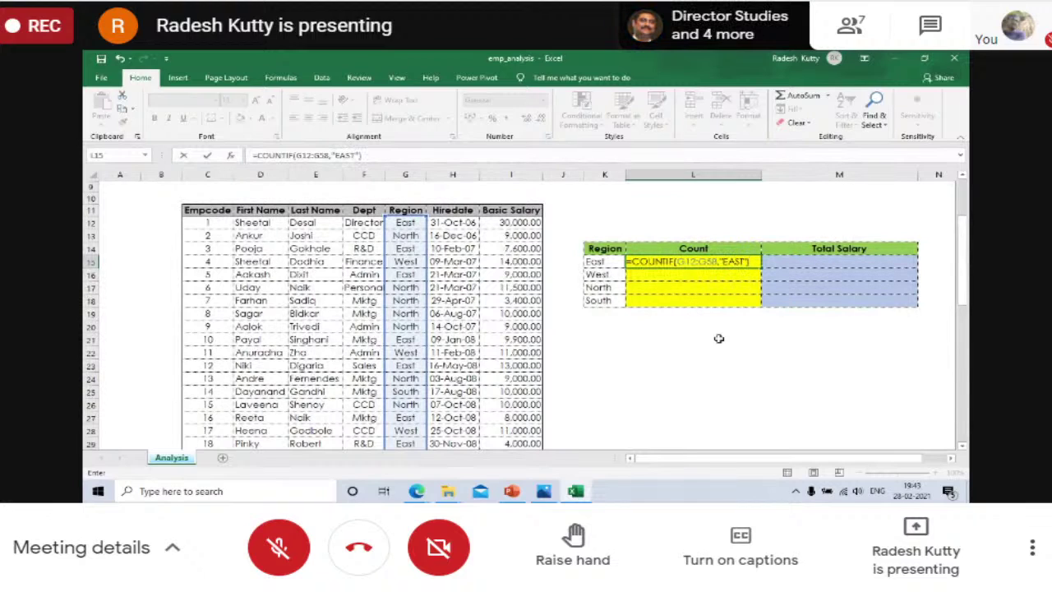
key(BackSpace)
key(BackSpace)
key(BackSpace)
key(BackSpace)
key(BackSpace)
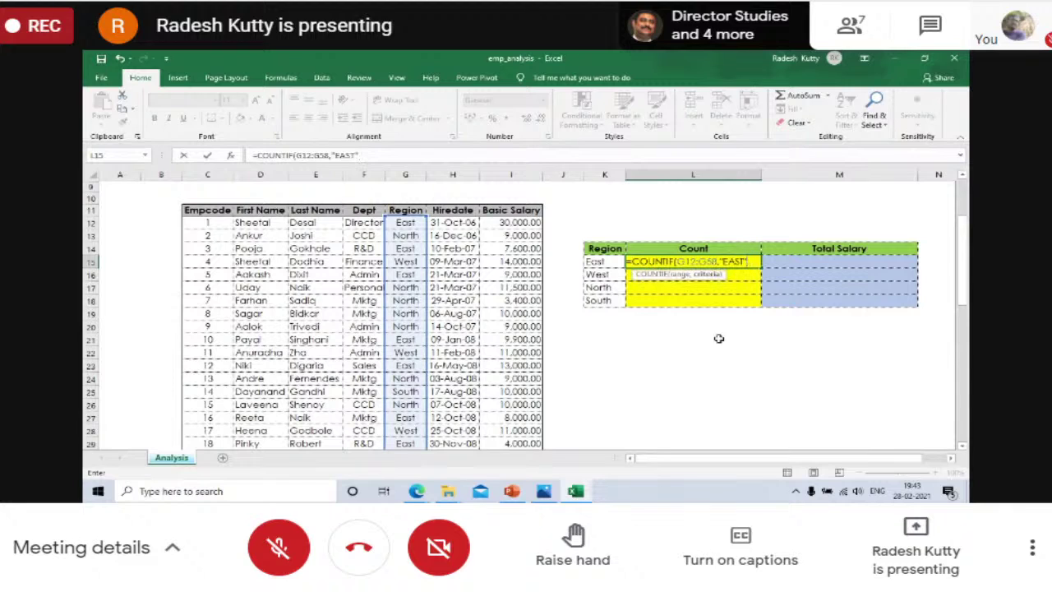
key(BackSpace)
key(BackSpace)
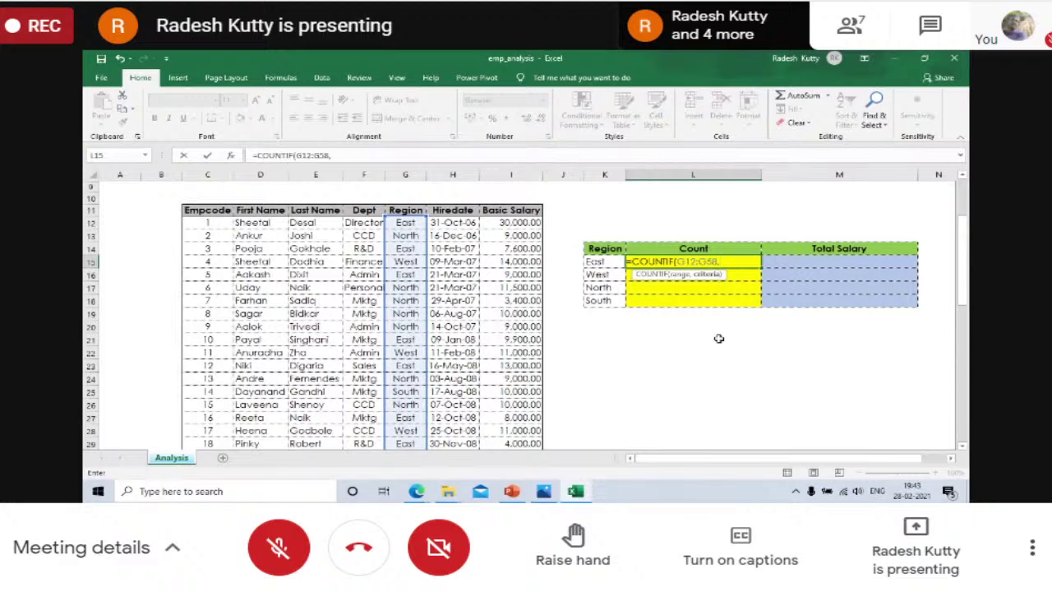
Step: Complete the East count formula with cell K15 as the criterion, giving =COUNTIF(G12:G58,K15)
click(589, 261)
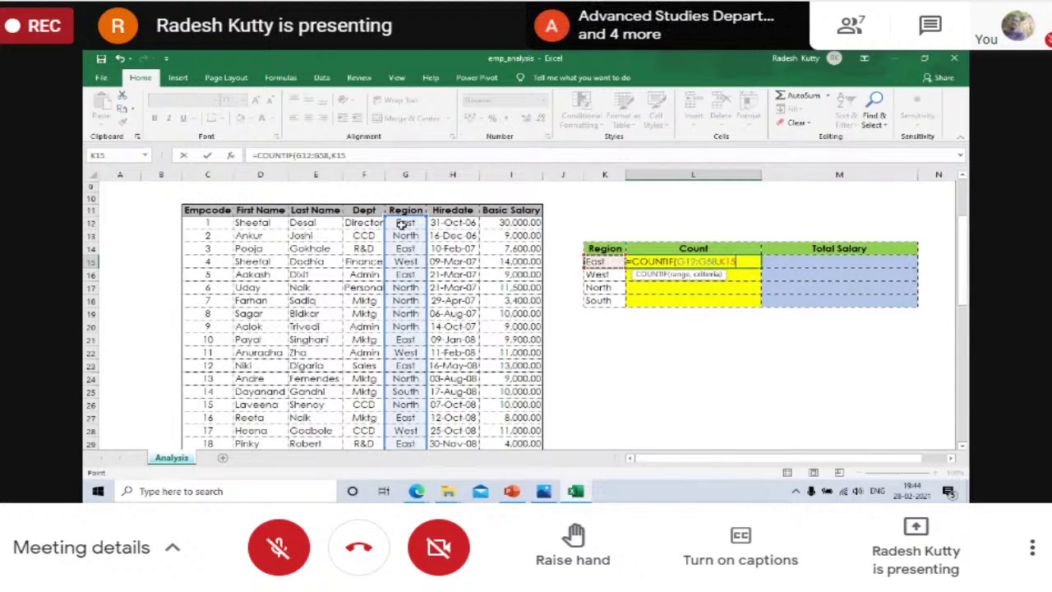
text())
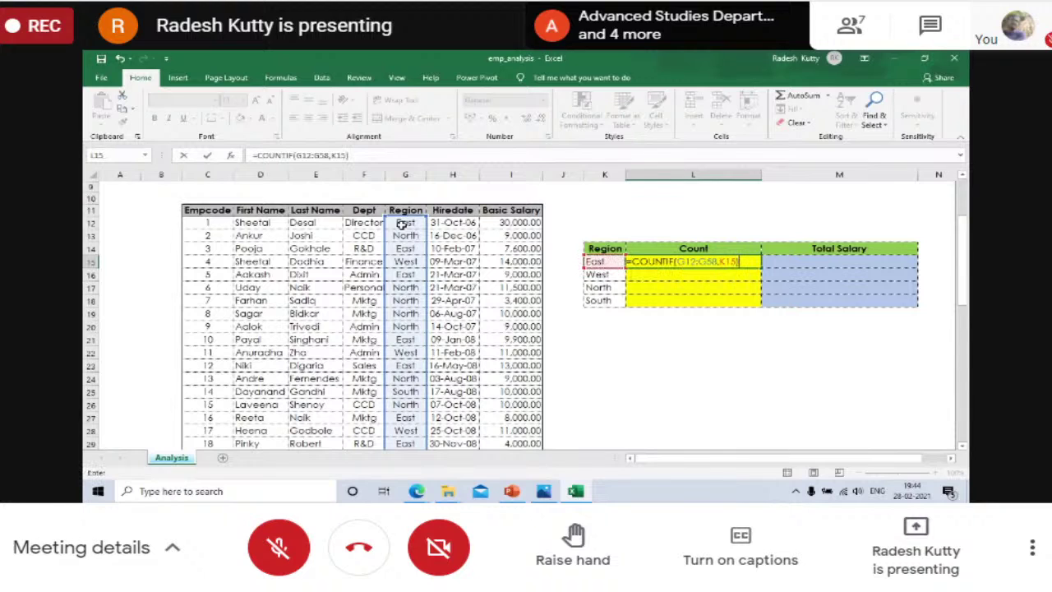
key(Return)
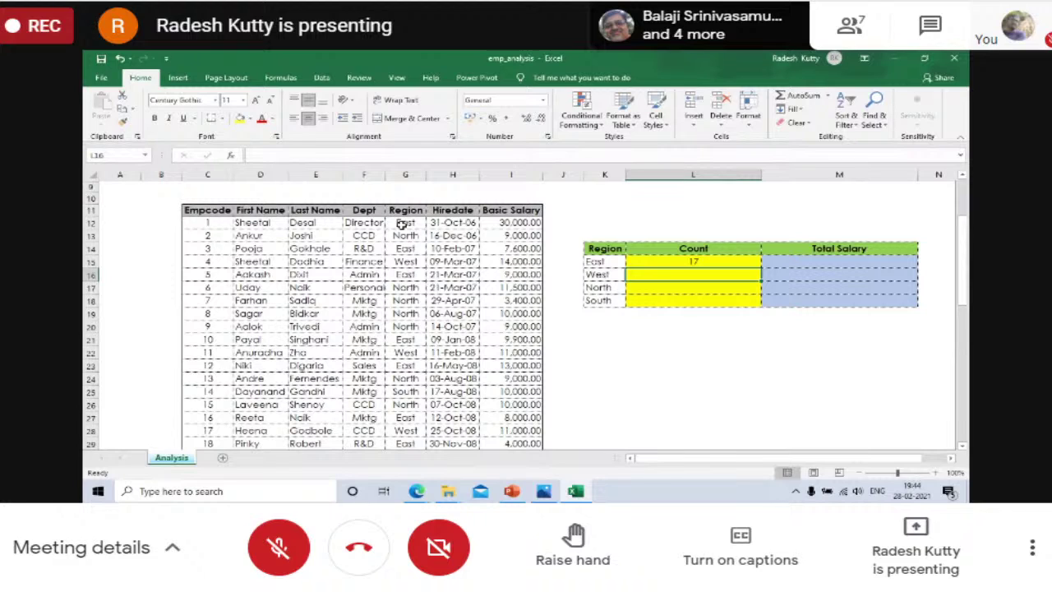
Step: Fill the East count formula down through cell L18 for the West, North and South regions
click(692, 263)
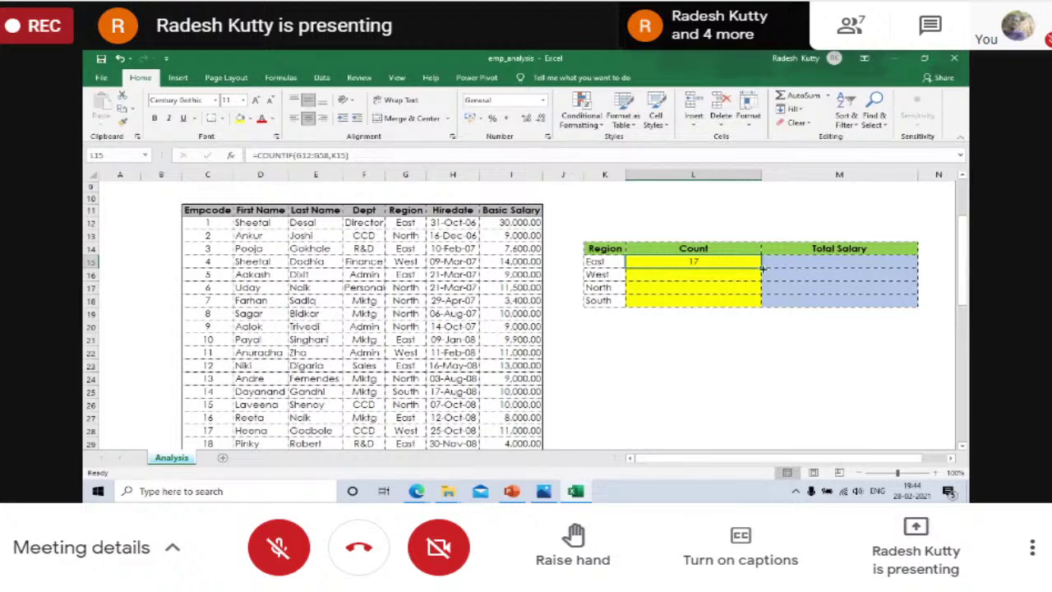
drag(761, 263, 764, 305)
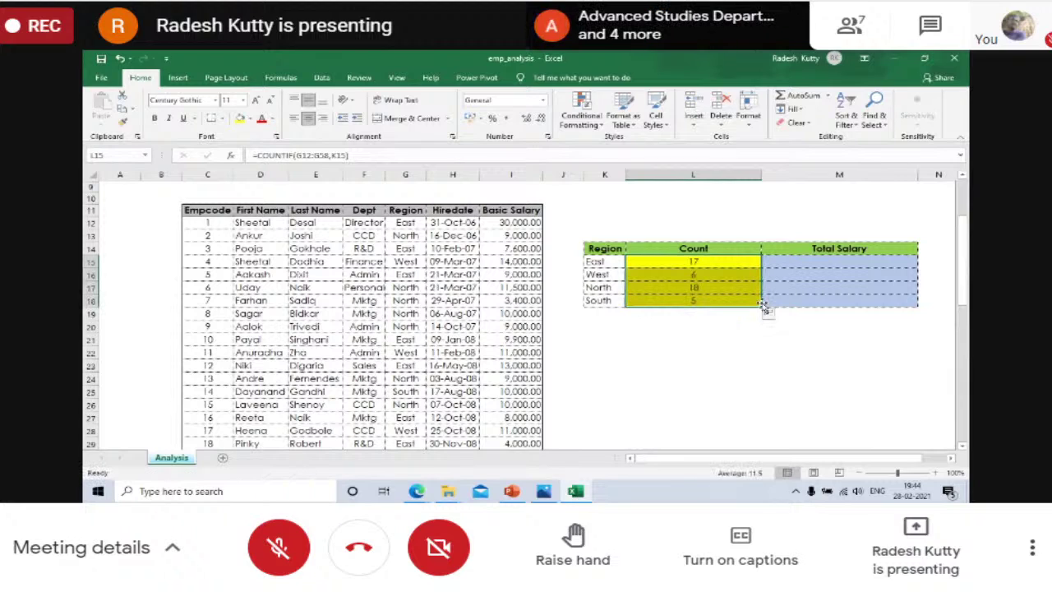
click(670, 362)
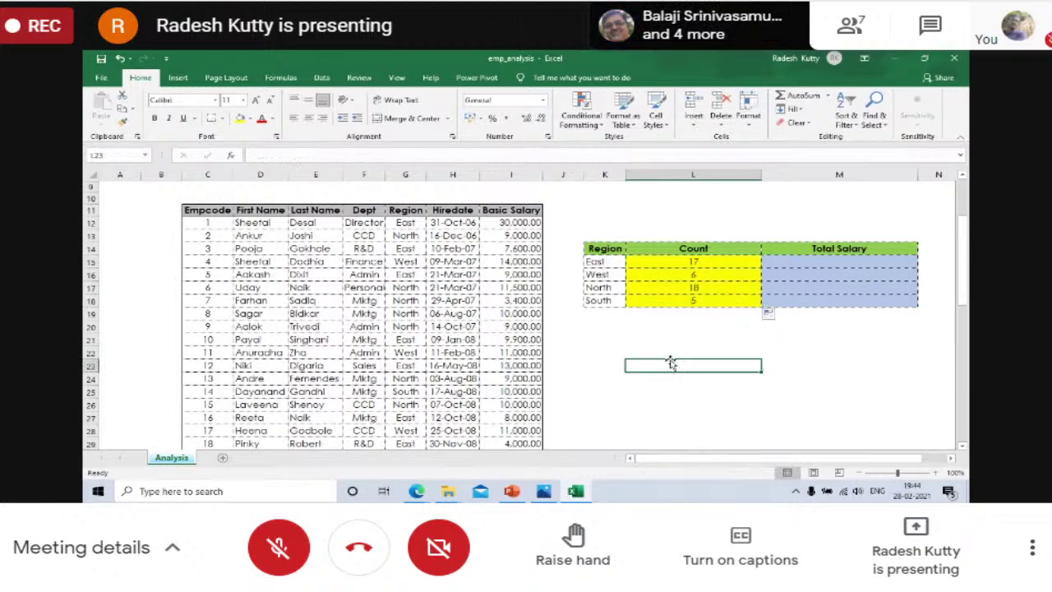
Step: Examine the ranges referenced by the copied COUNTIF formulas in cells L16 to L18 against the Region column
click(666, 273)
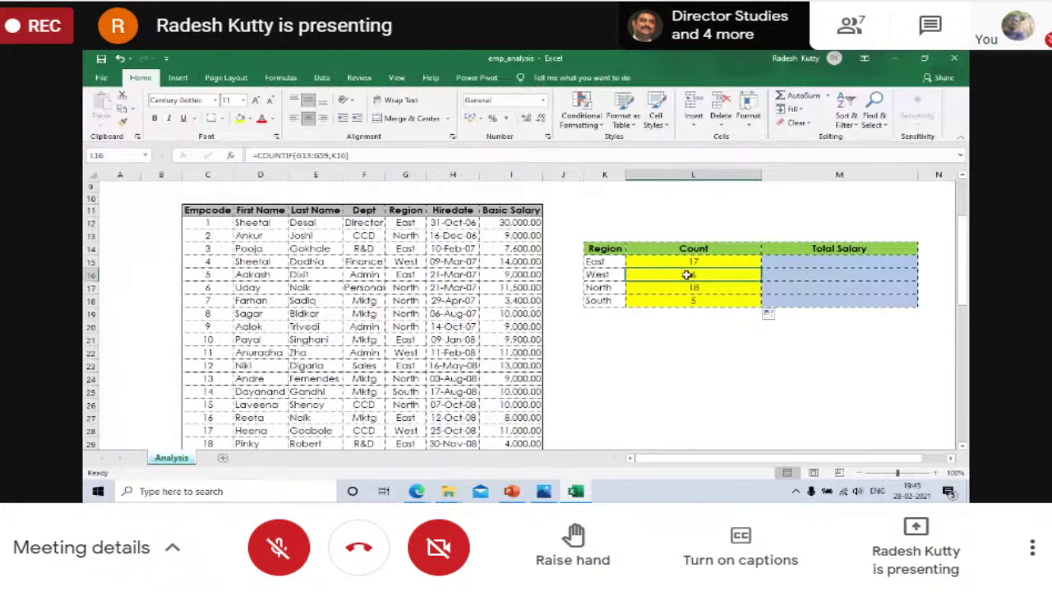
double_click(682, 275)
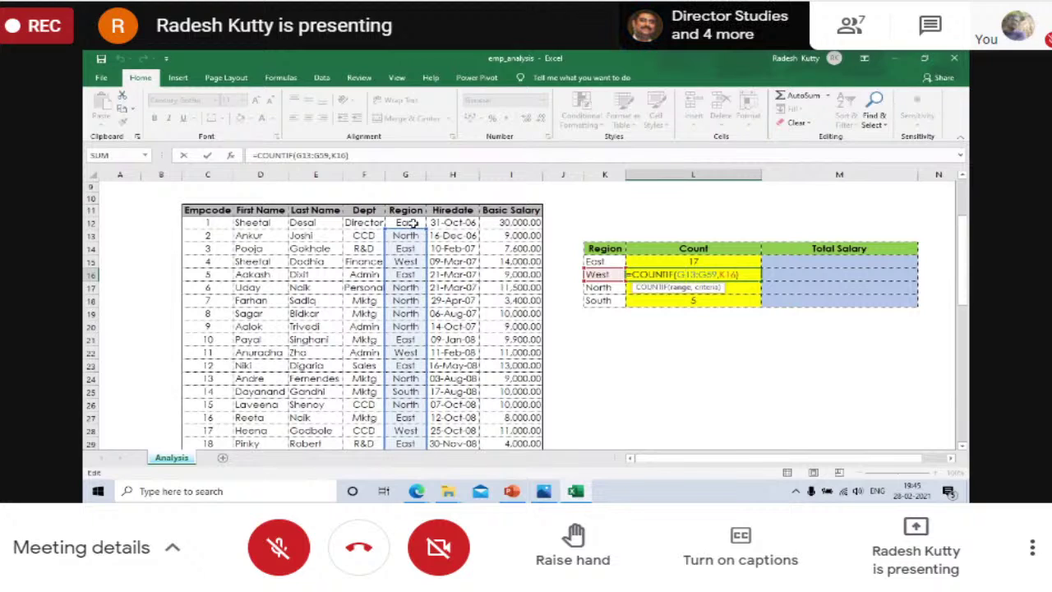
key(Return)
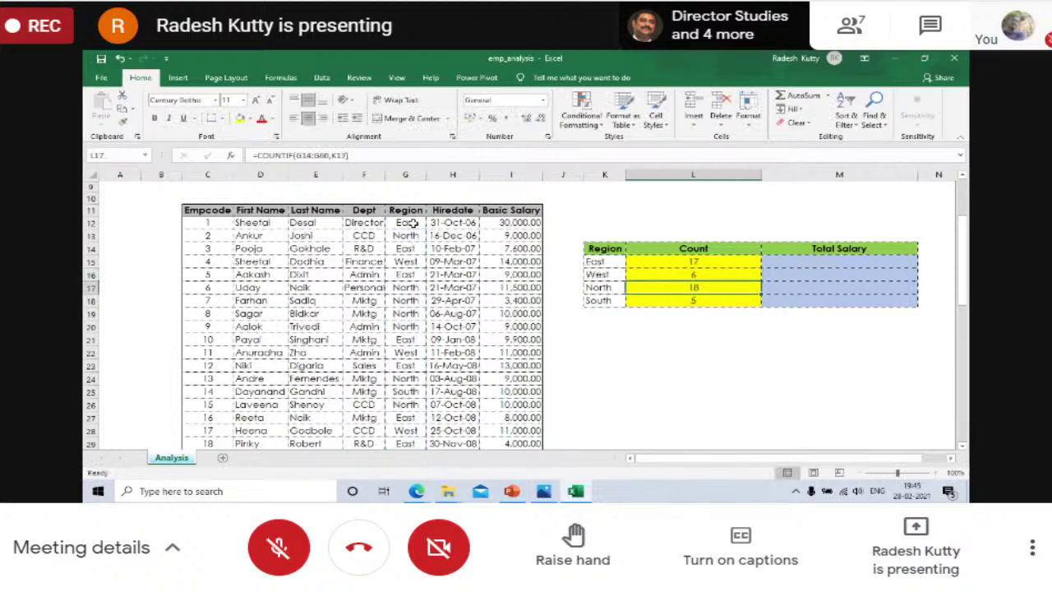
double_click(665, 287)
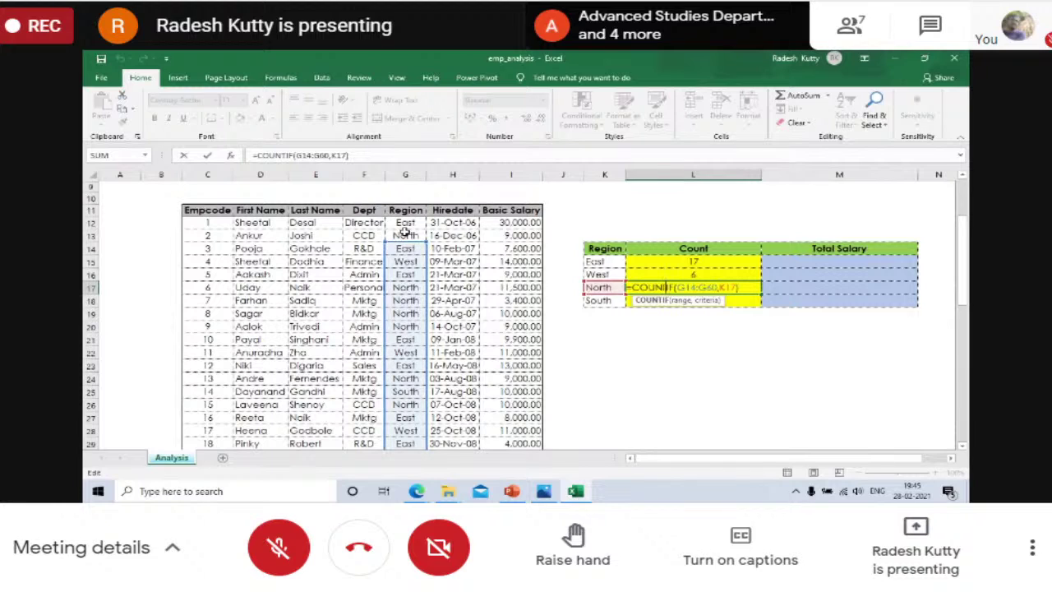
key(Return)
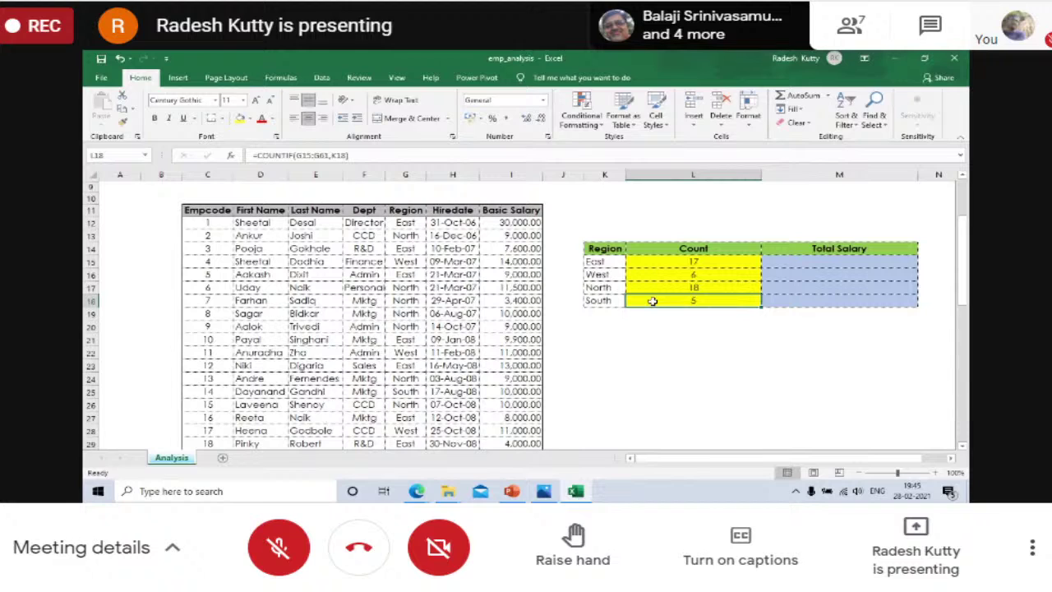
double_click(650, 303)
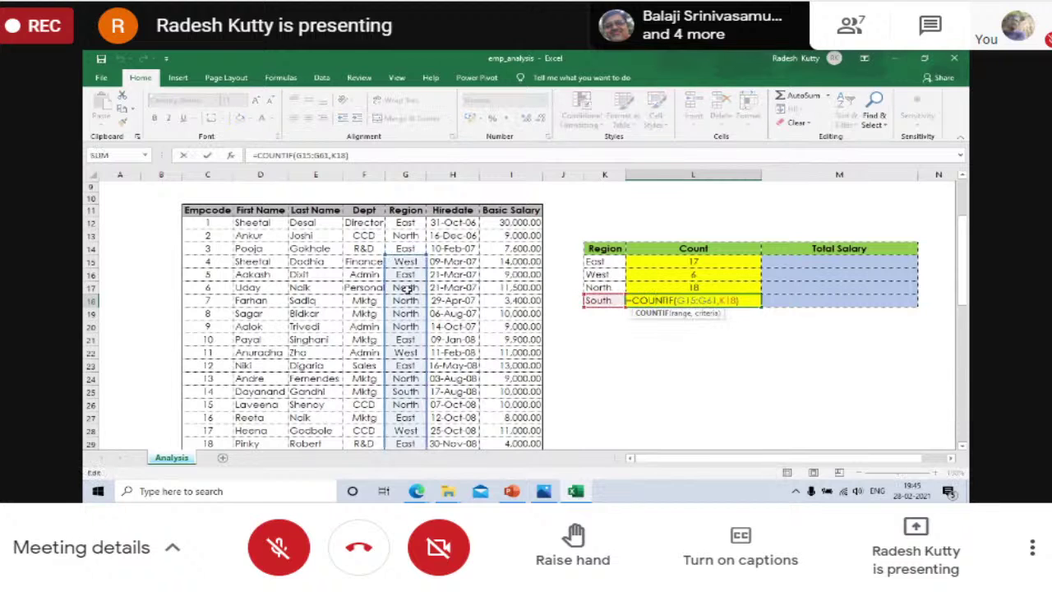
key(Escape)
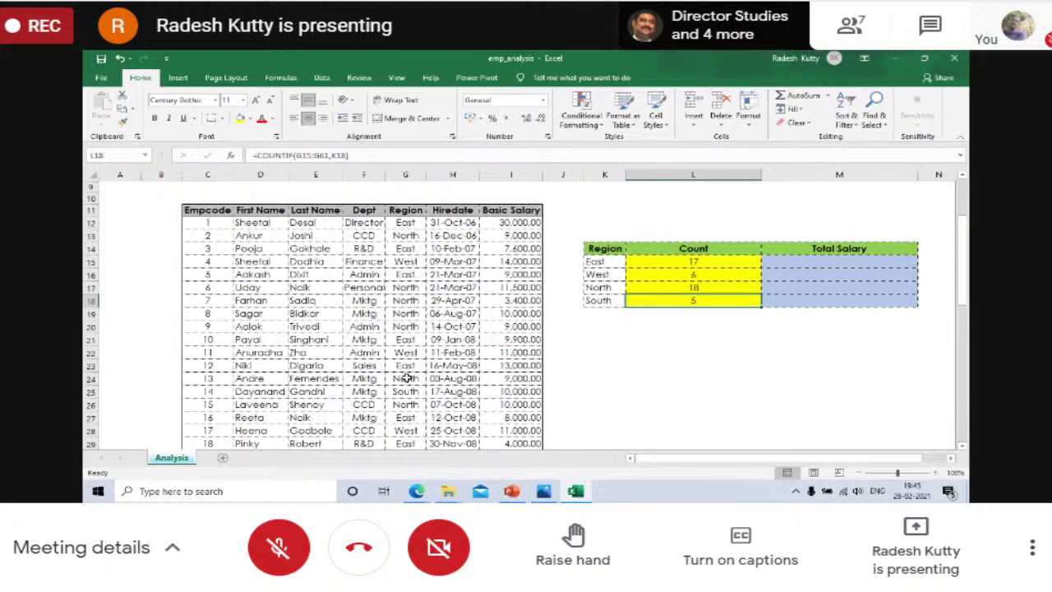
drag(401, 220, 401, 392)
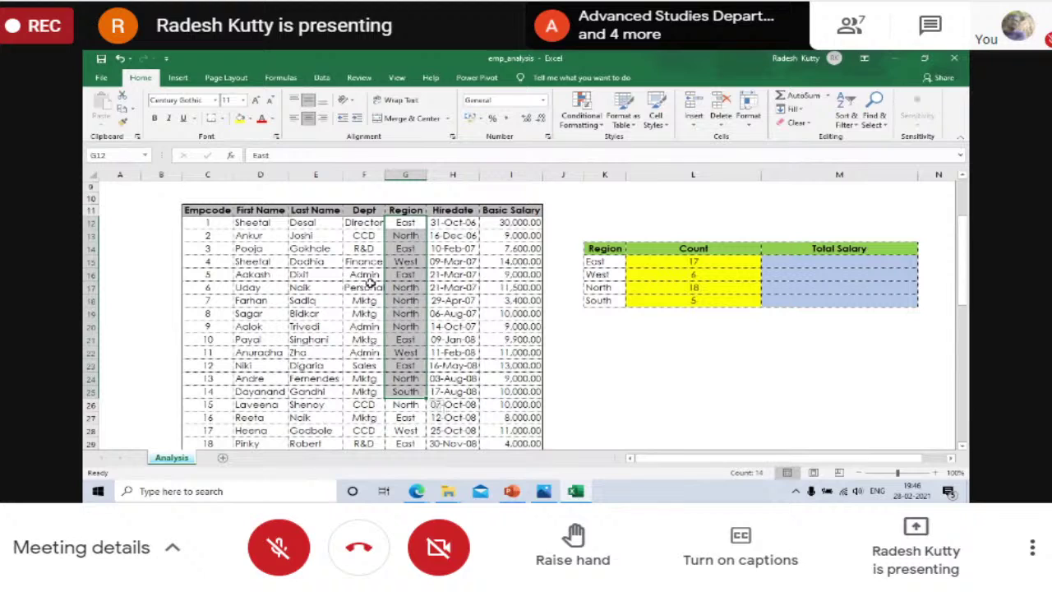
Step: Enter the note "relative" in cell K12 above the region table
click(591, 226)
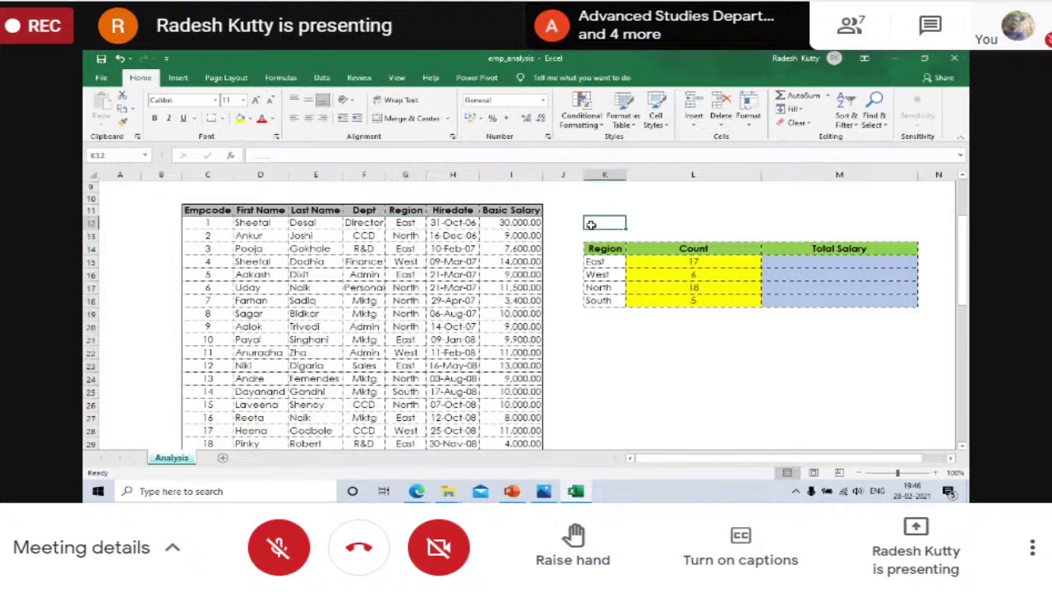
text(Relative)
key(Return)
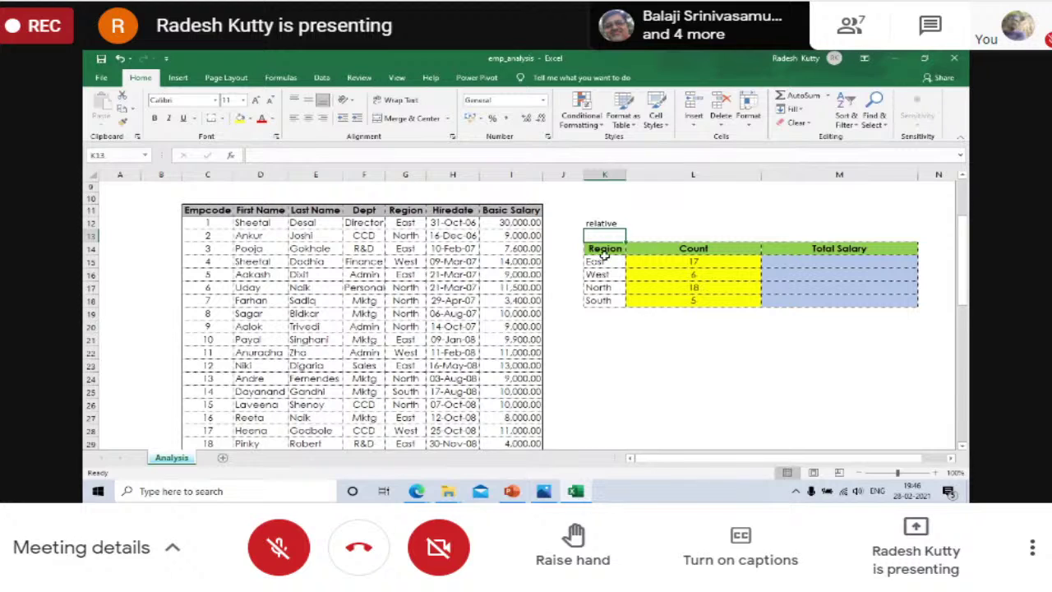
Step: Compare the COUNTIF ranges in cells L15 and L16, checking where the L16 range ends below the employee data
click(657, 260)
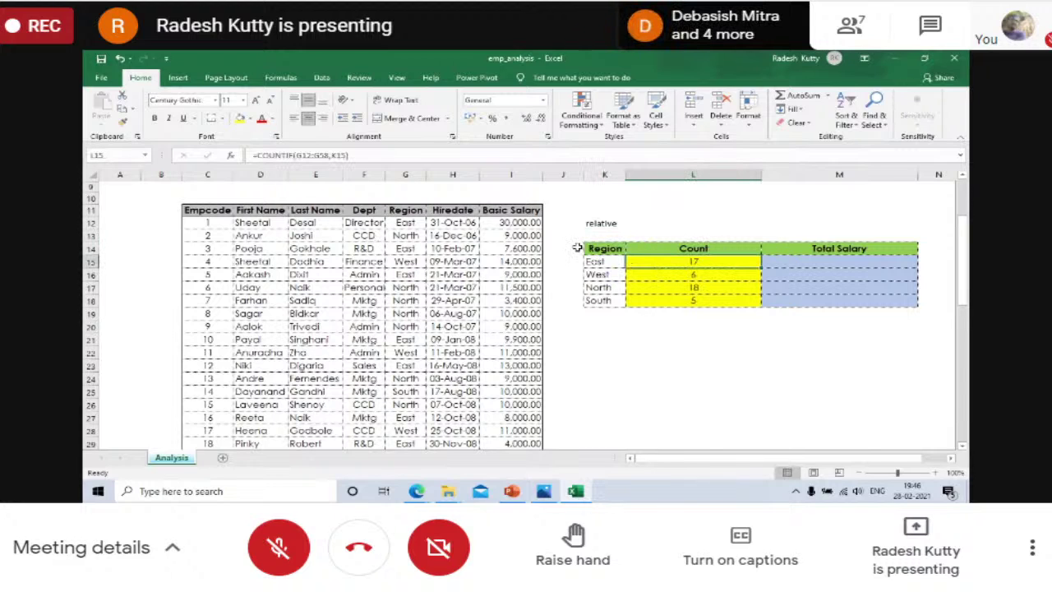
double_click(674, 262)
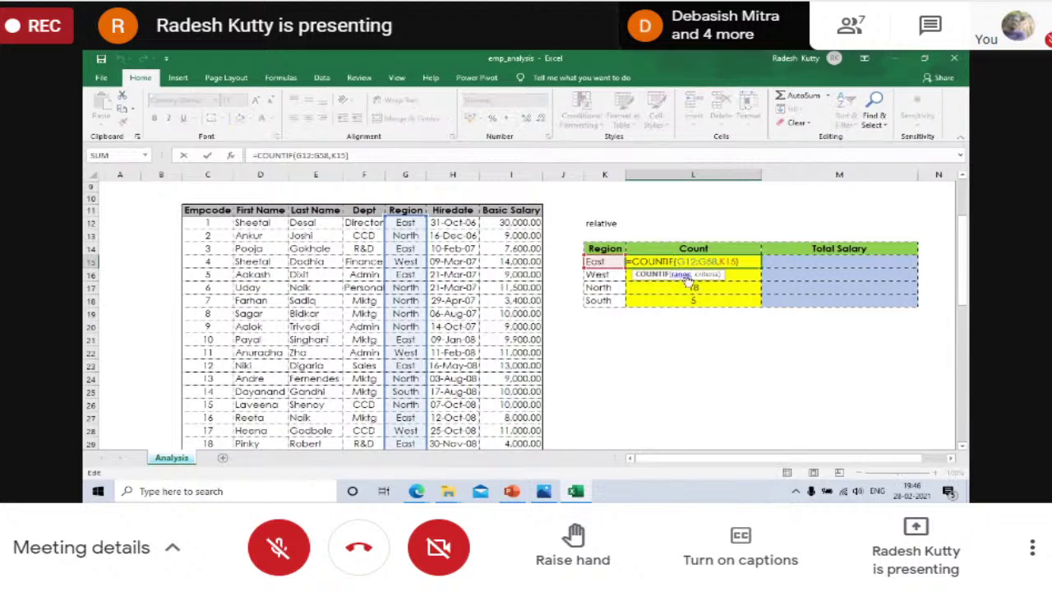
click(674, 262)
key(Return)
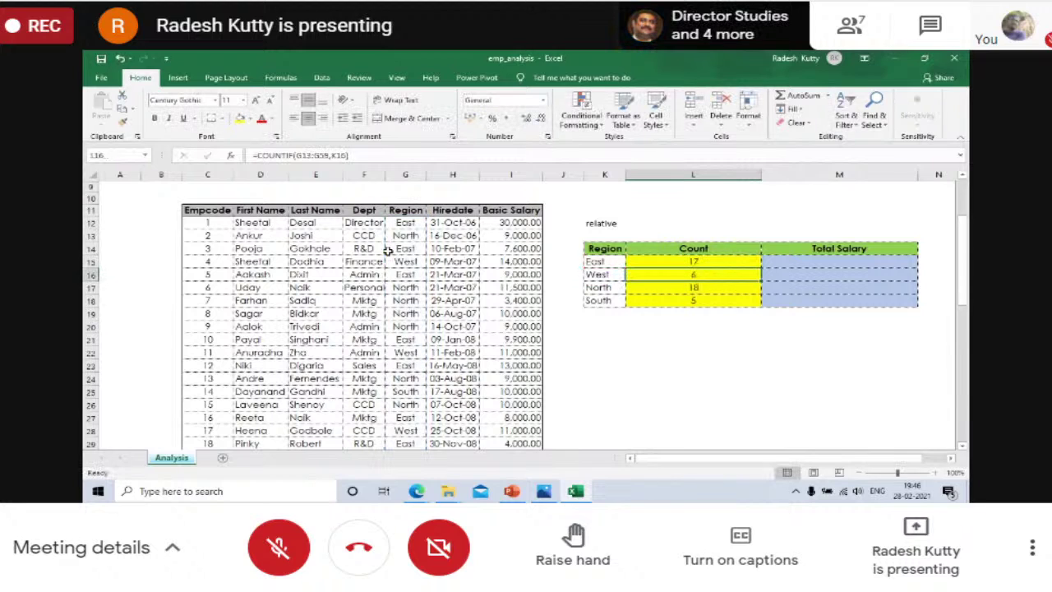
double_click(667, 275)
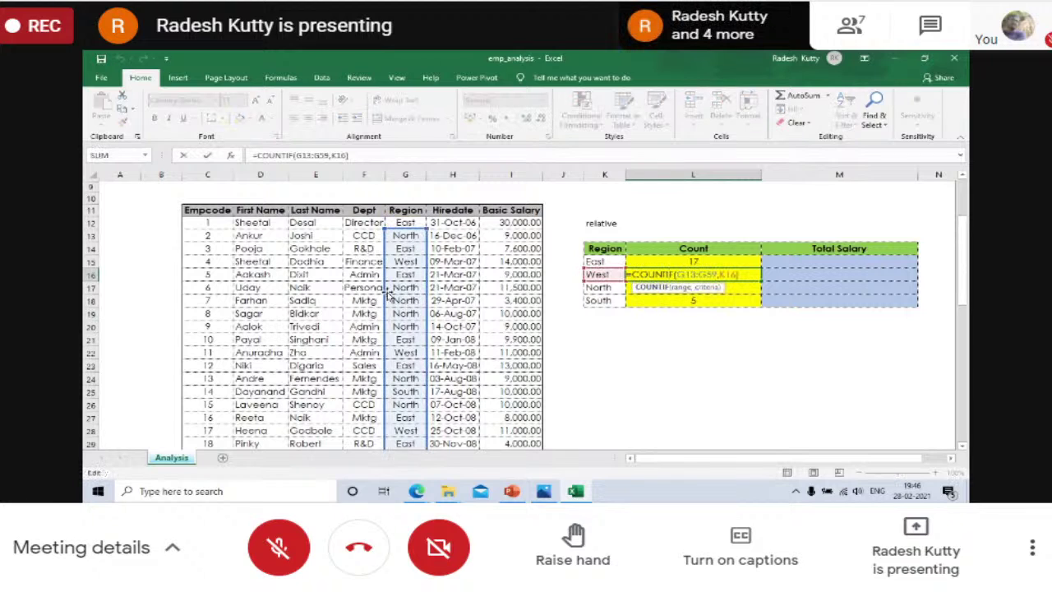
drag(961, 283, 960, 436)
click(963, 448)
scroll(587, 423, down, 1)
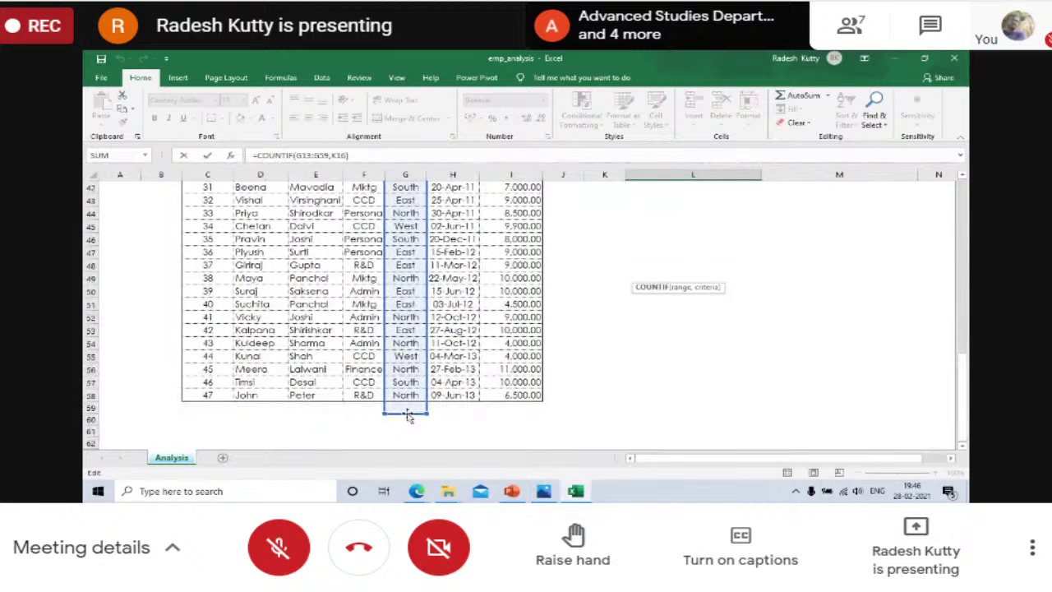
drag(961, 376, 953, 201)
key(ctrl+Return)
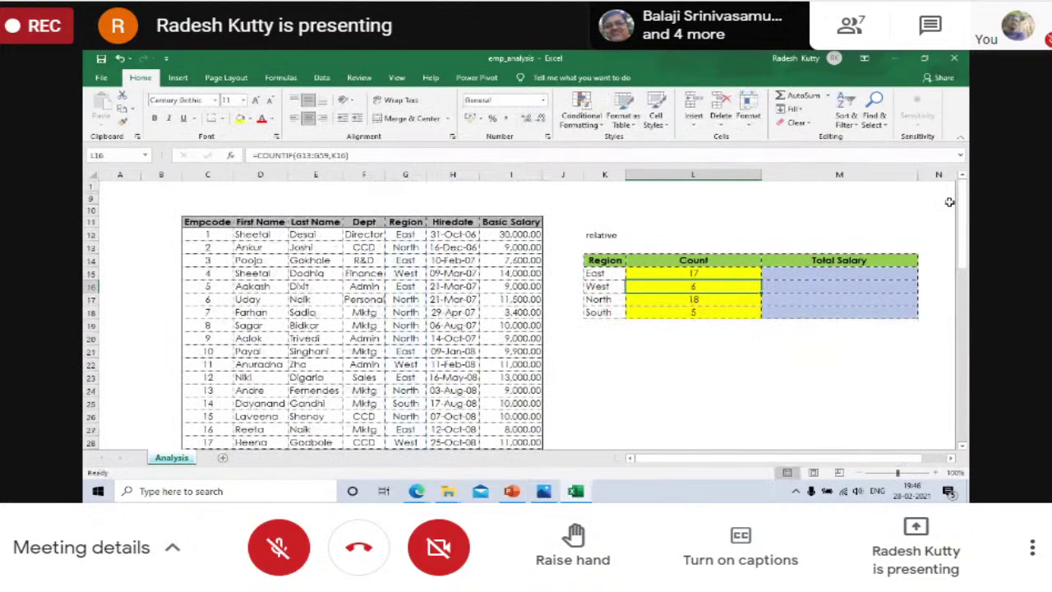
Step: Make the range in the East count formula absolute, giving =COUNTIF($G$12:$G$58,K15) in cell L15
click(669, 275)
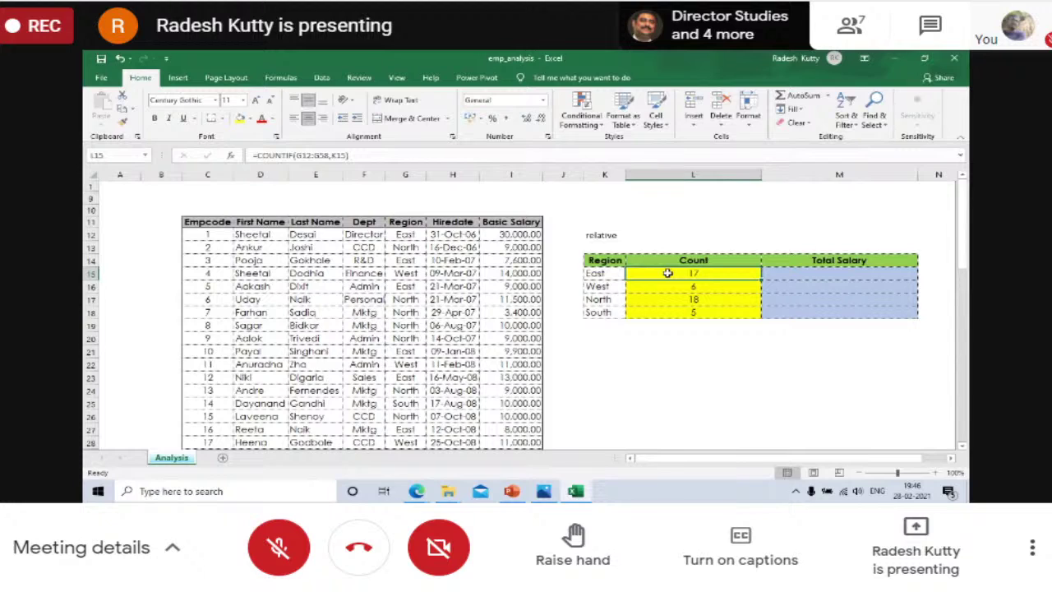
double_click(668, 273)
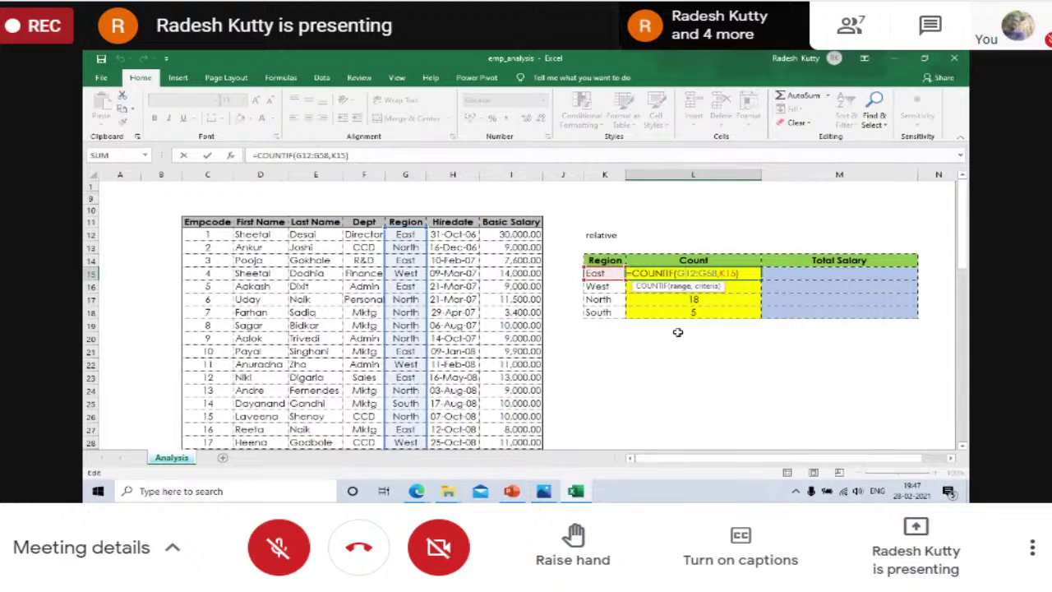
key(F4)
key(F4)
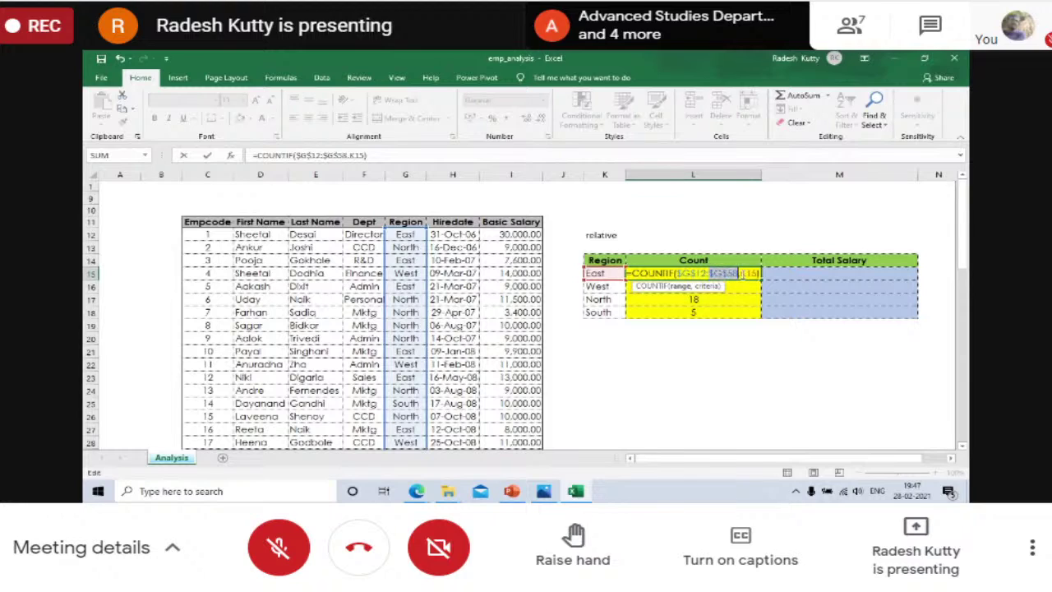
key(Return)
Step: Fill the absolute-range COUNTIF formula from L15 down through L18, replacing the West, North and South formulas
click(680, 277)
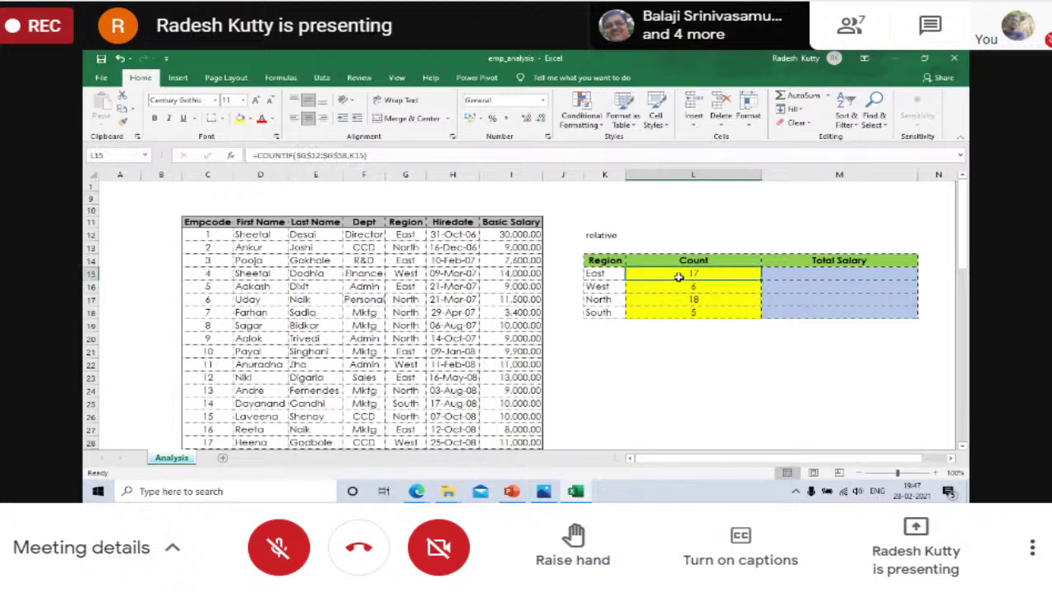
drag(761, 280, 753, 314)
click(657, 392)
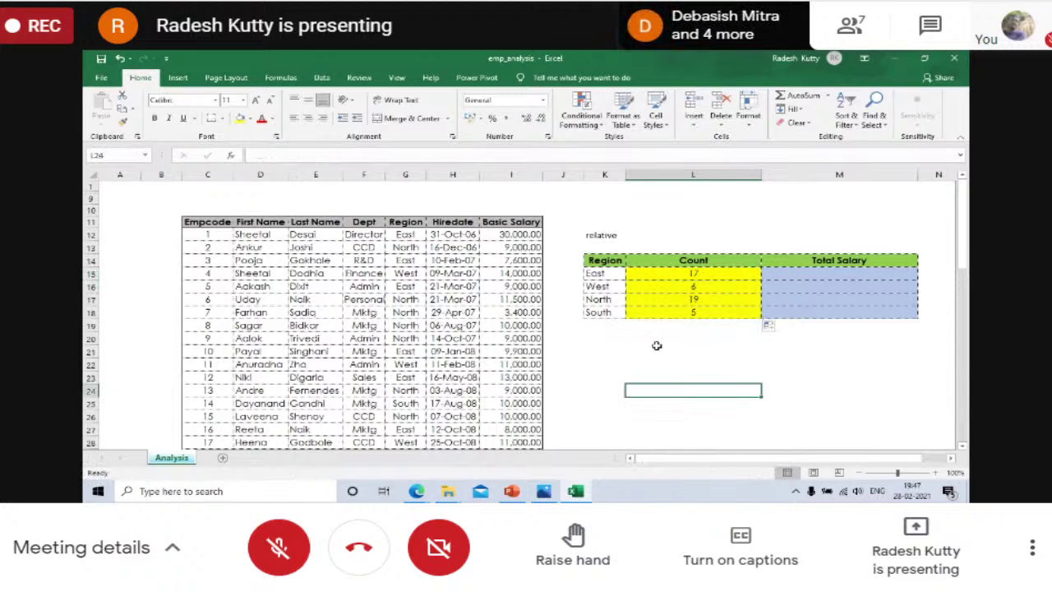
Step: Check the range references of the refilled West, North and South COUNTIF formulas against the Region data
click(662, 285)
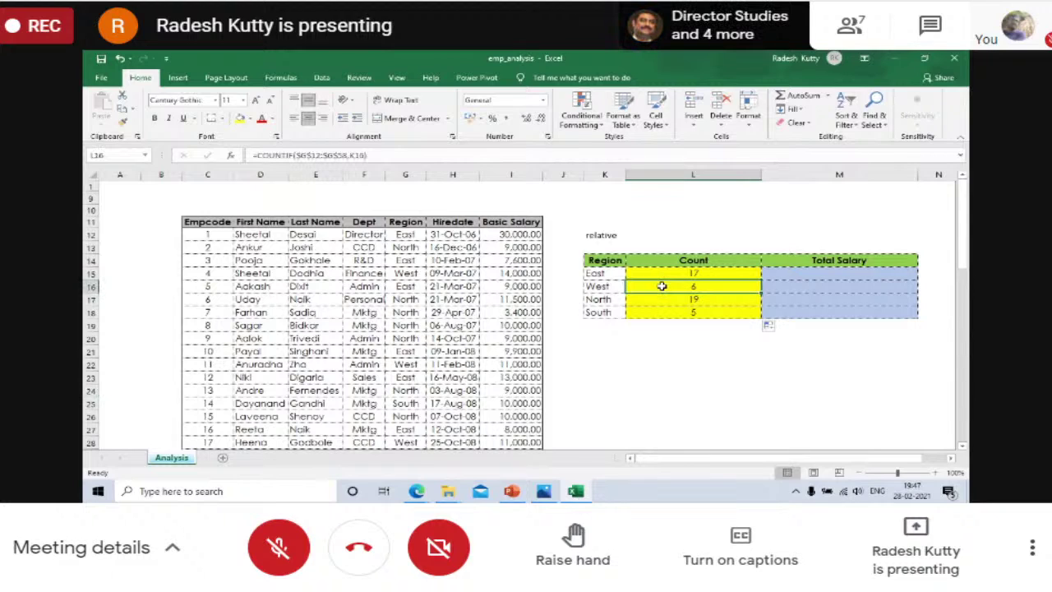
double_click(661, 285)
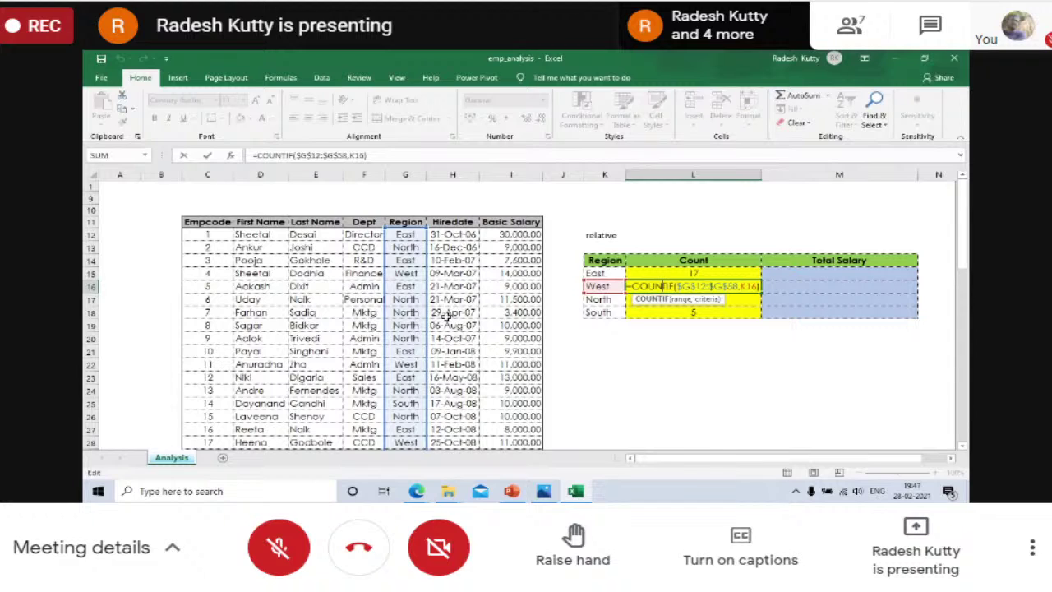
key(Return)
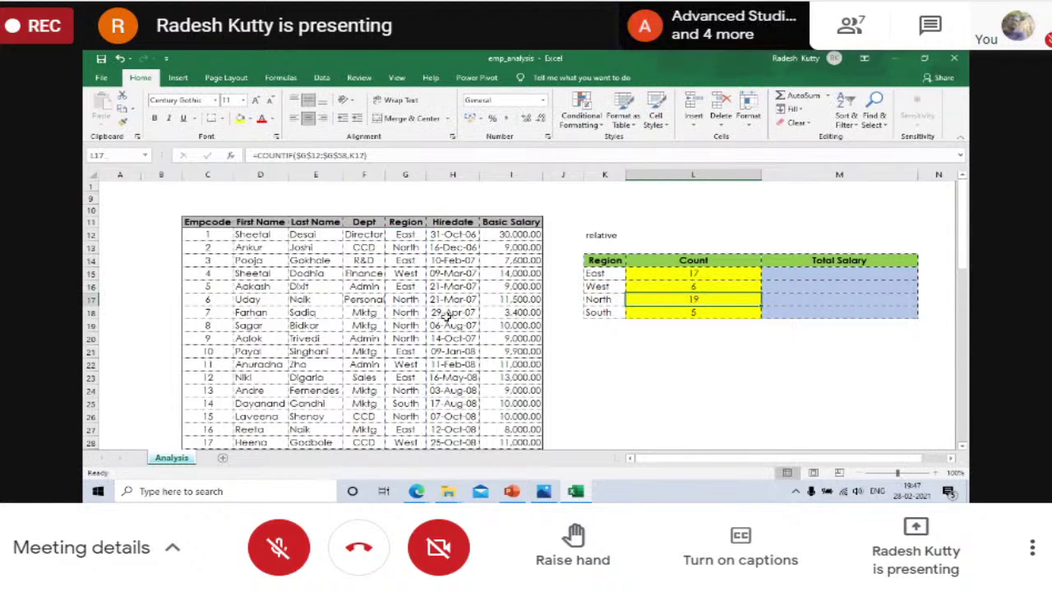
drag(409, 235, 411, 315)
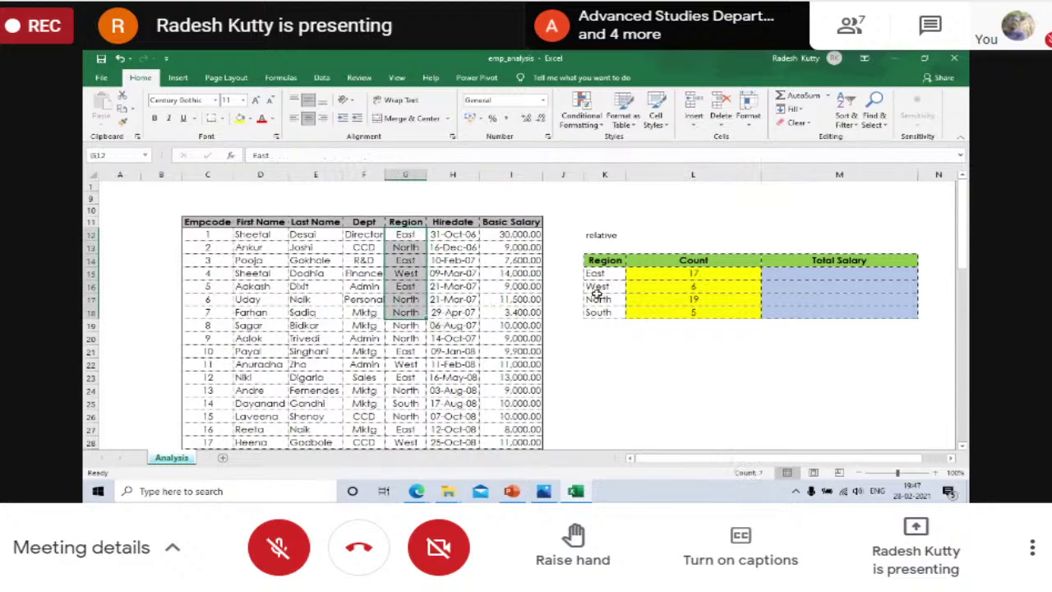
click(667, 362)
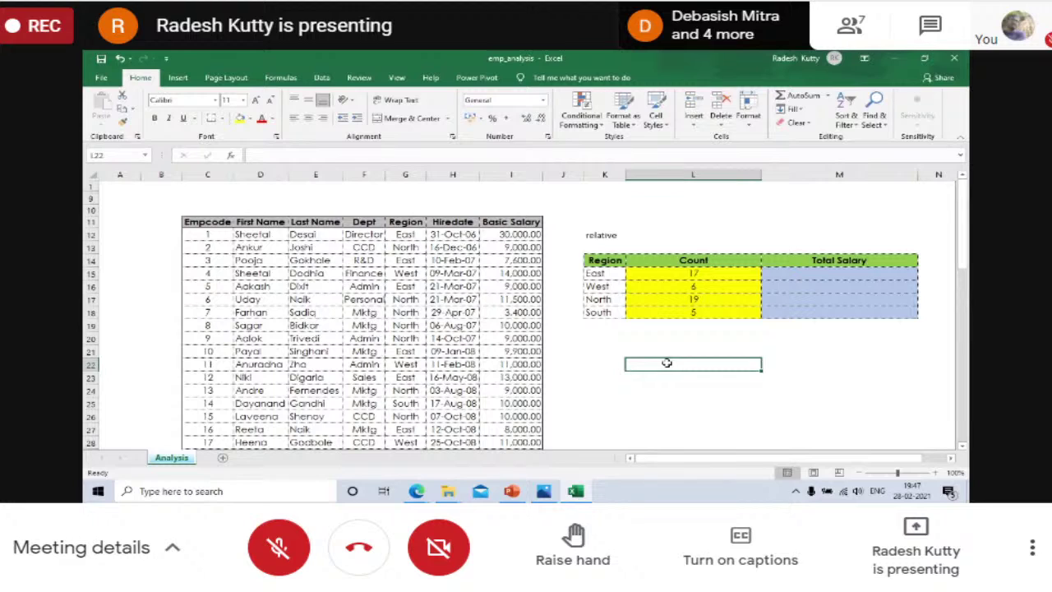
double_click(658, 302)
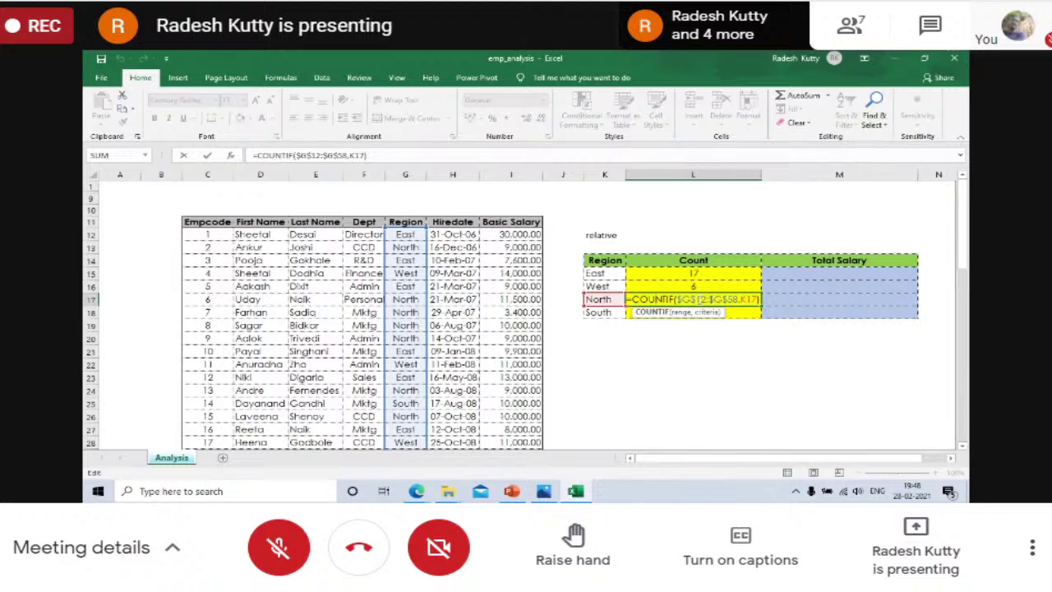
key(Return)
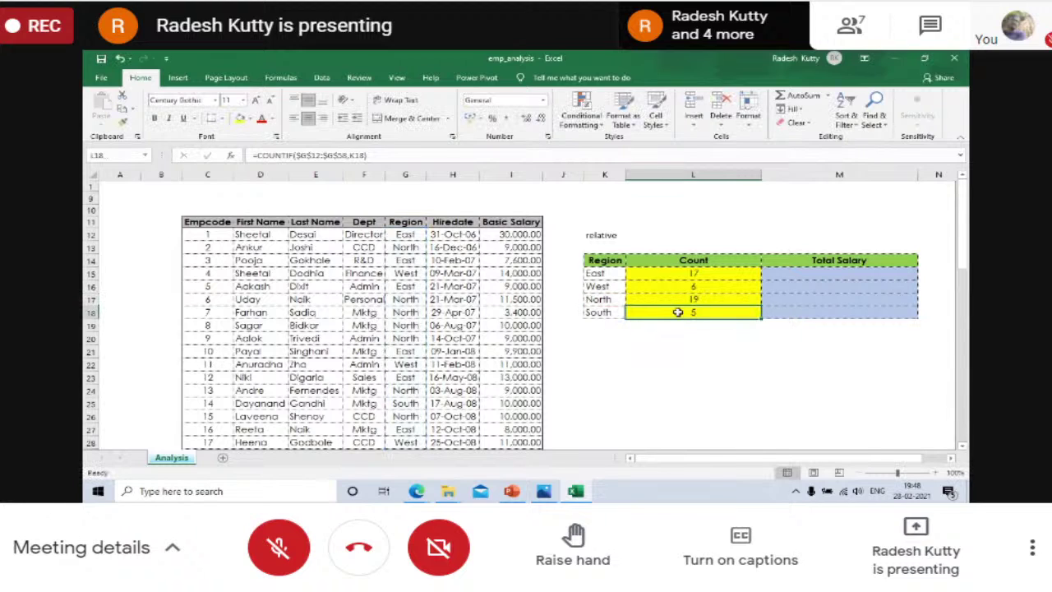
double_click(677, 312)
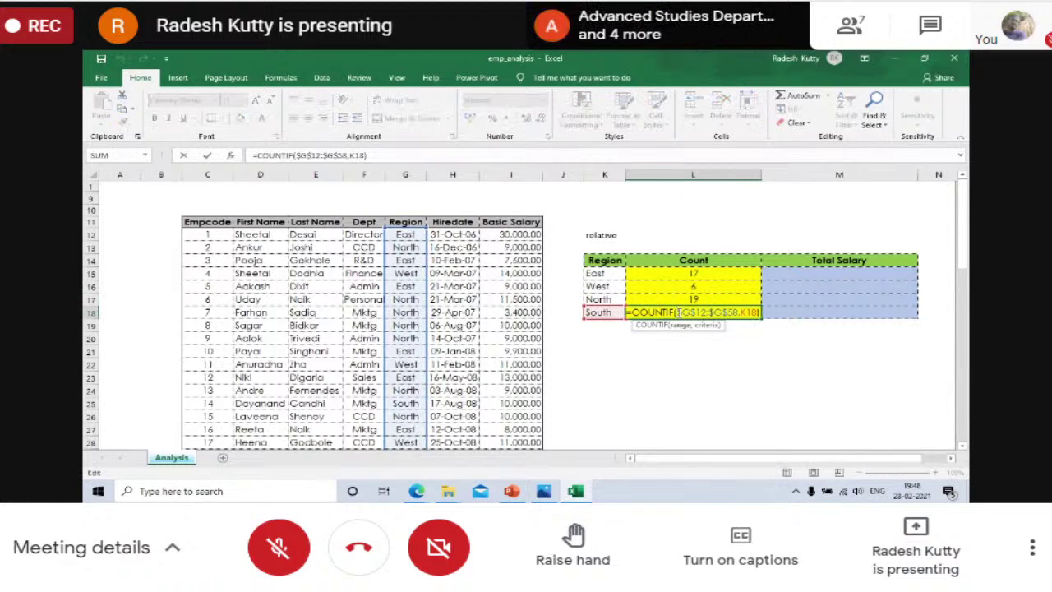
drag(962, 224, 960, 440)
key(Return)
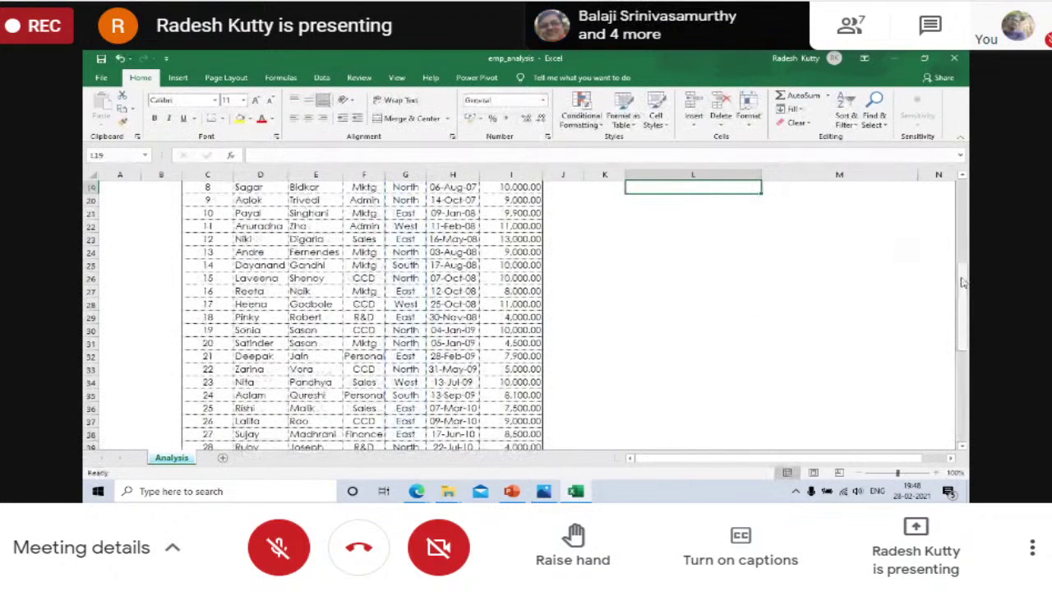
scroll(962, 282, up, 3)
click(731, 352)
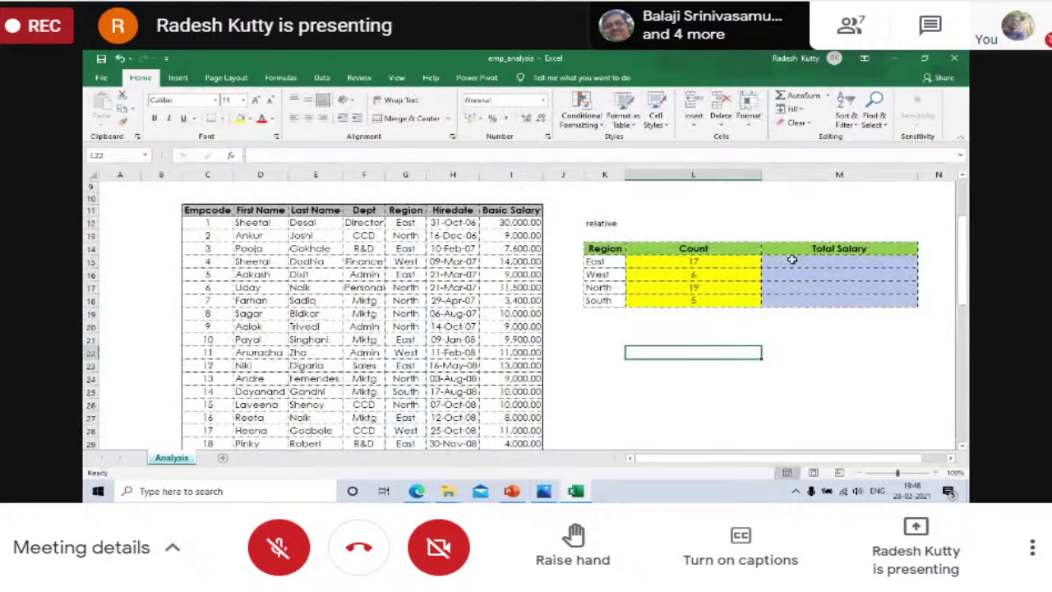
Step: Start a SUMIF formula in cell M15 for the East total salary, with the absolute Region range $G$12:$G$58 as its range
click(792, 262)
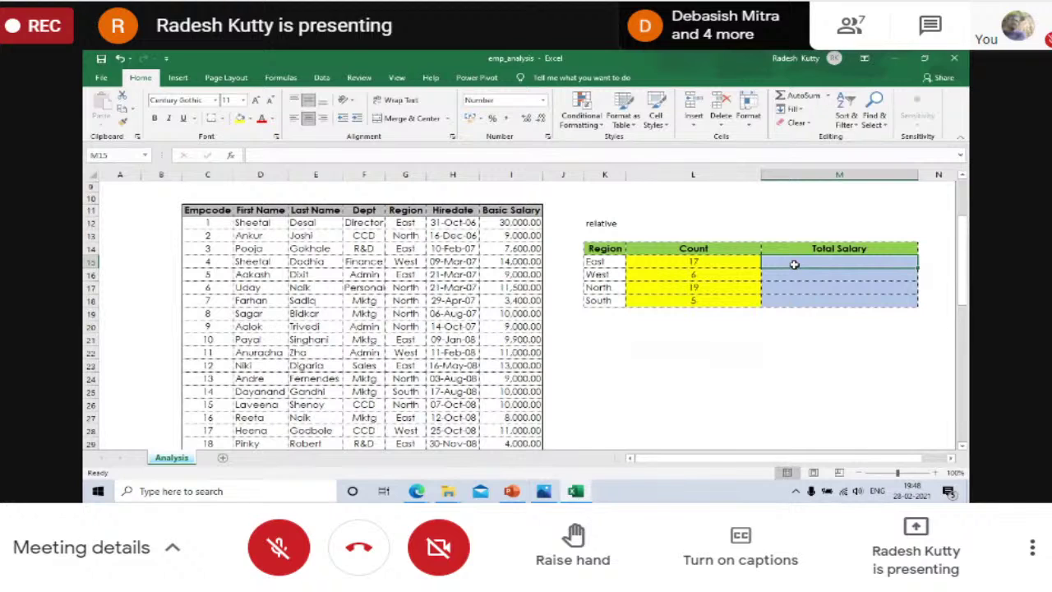
text(=sum)
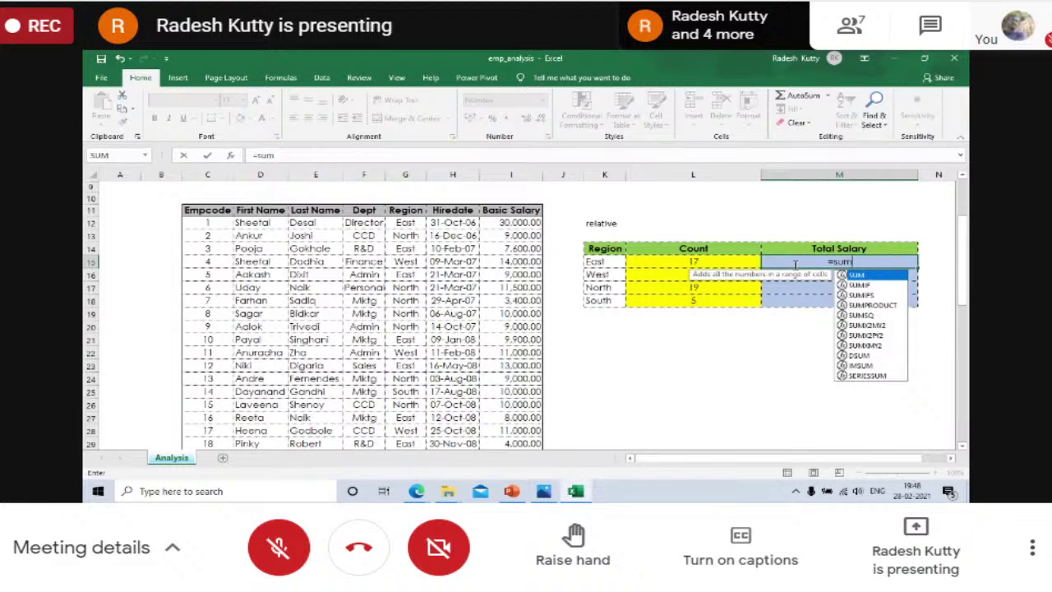
text(if)
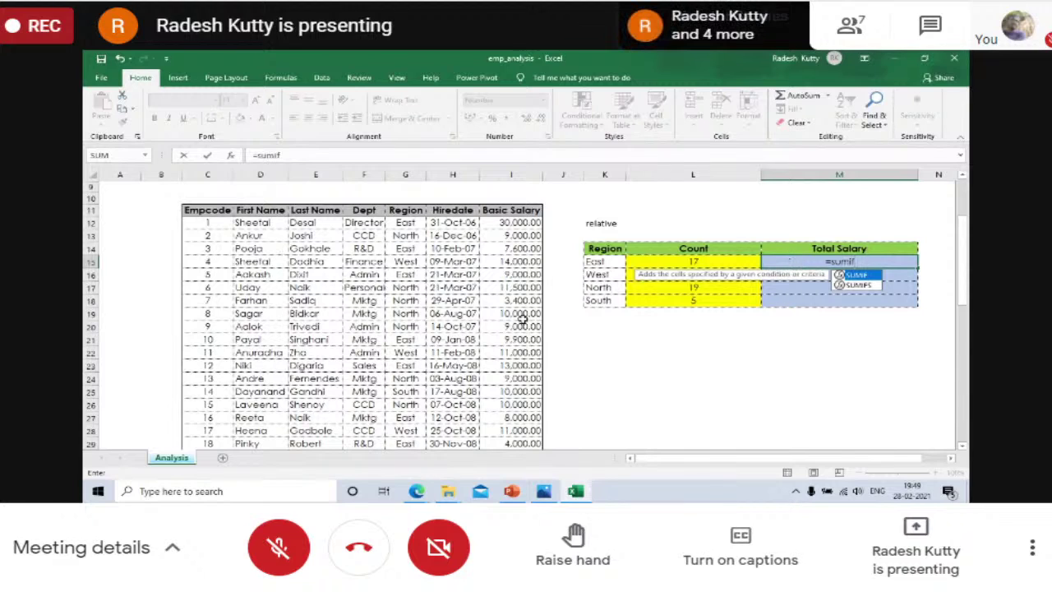
text(()
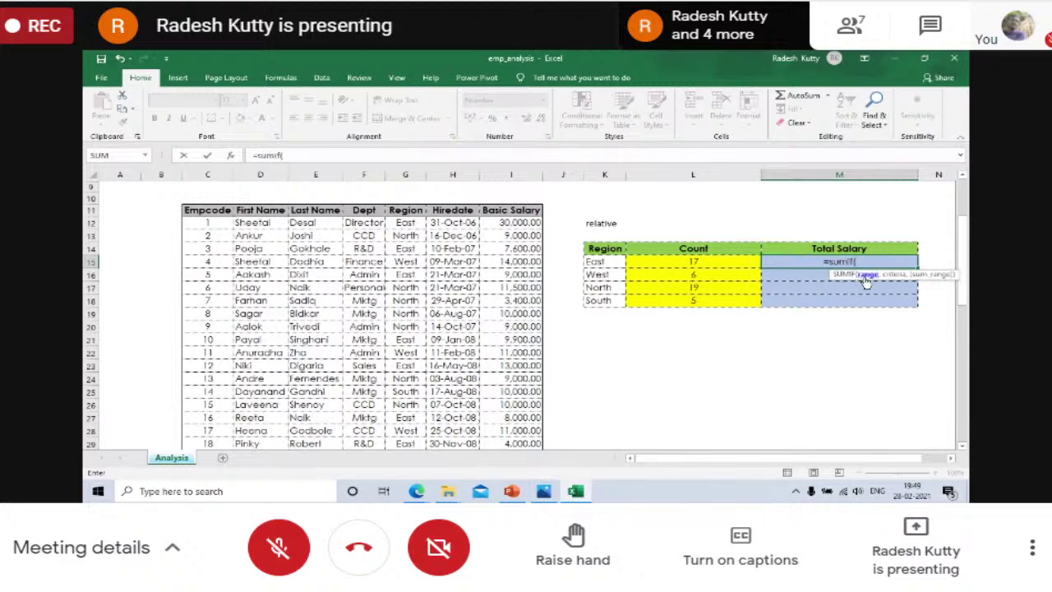
click(397, 223)
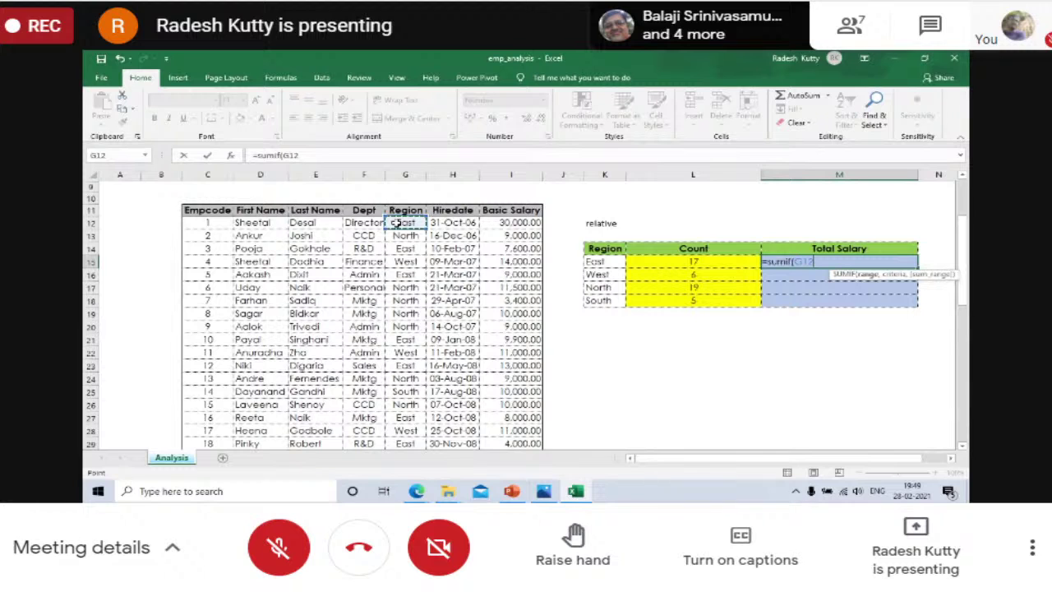
key(ctrl+shift+Down)
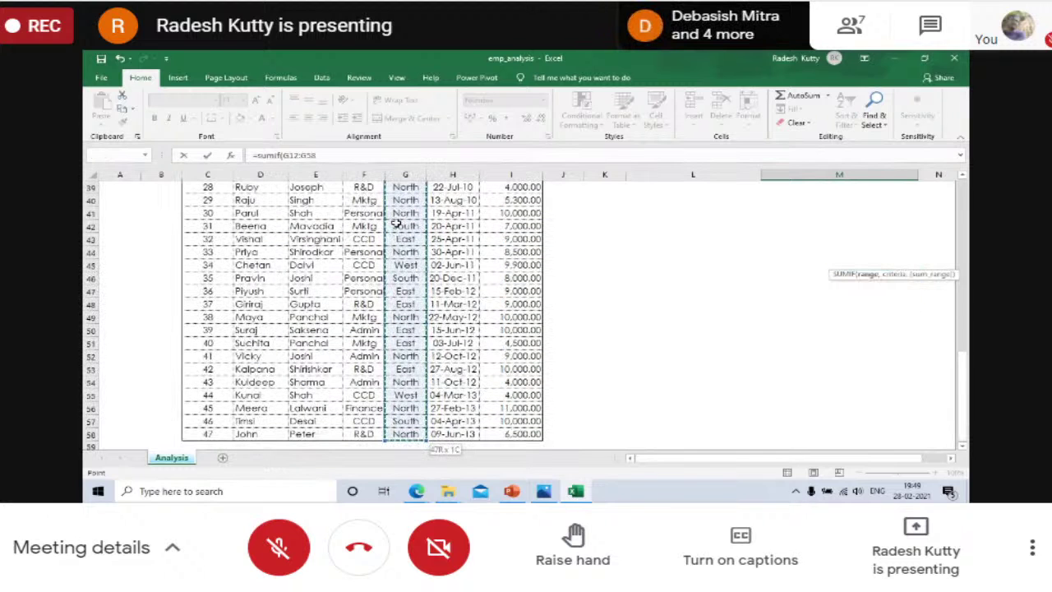
key(F4)
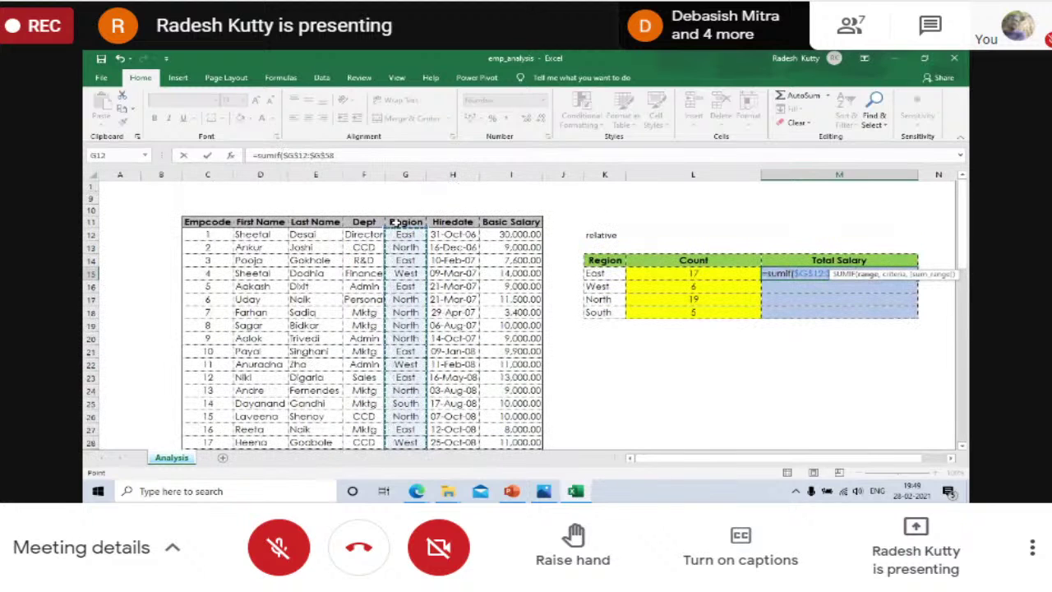
text(,)
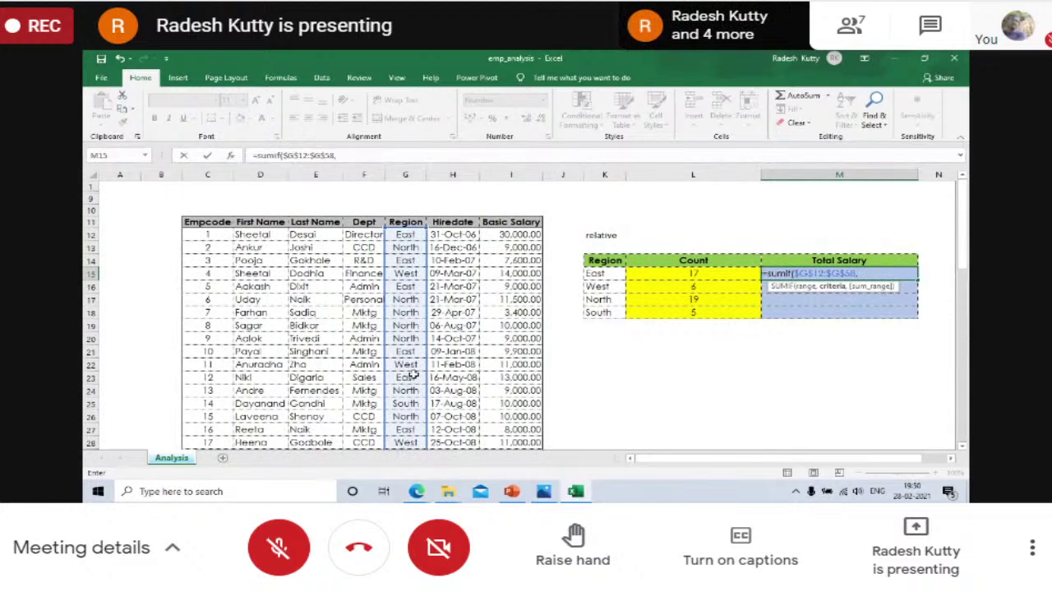
Step: Complete the M15 formula with criterion K15 and the absolute Basic Salary range, giving =SUMIF($G$12:$G$58,K15,$I$12:$I$58)
click(594, 275)
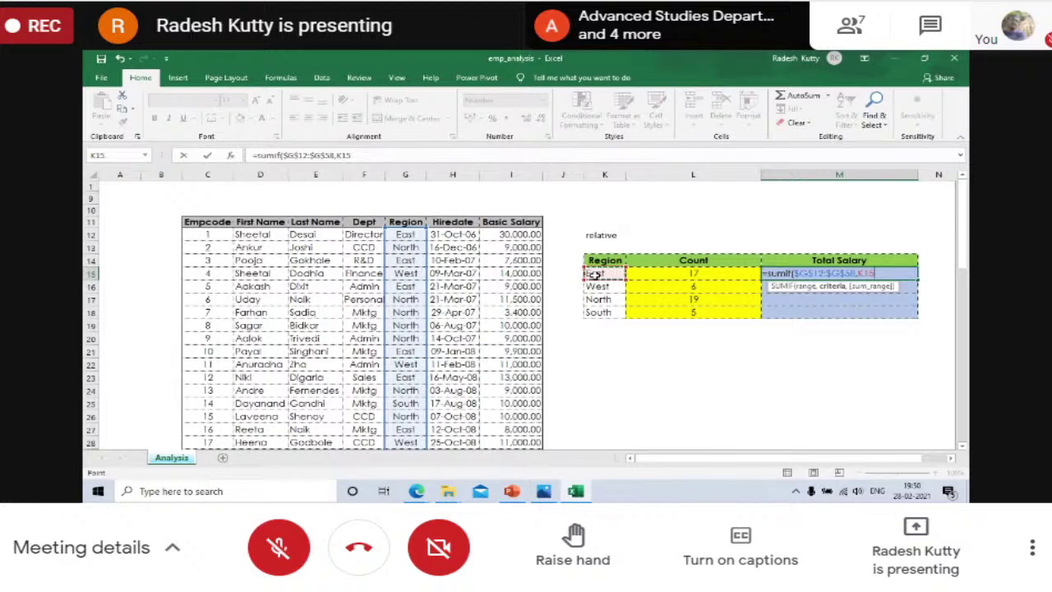
text(,)
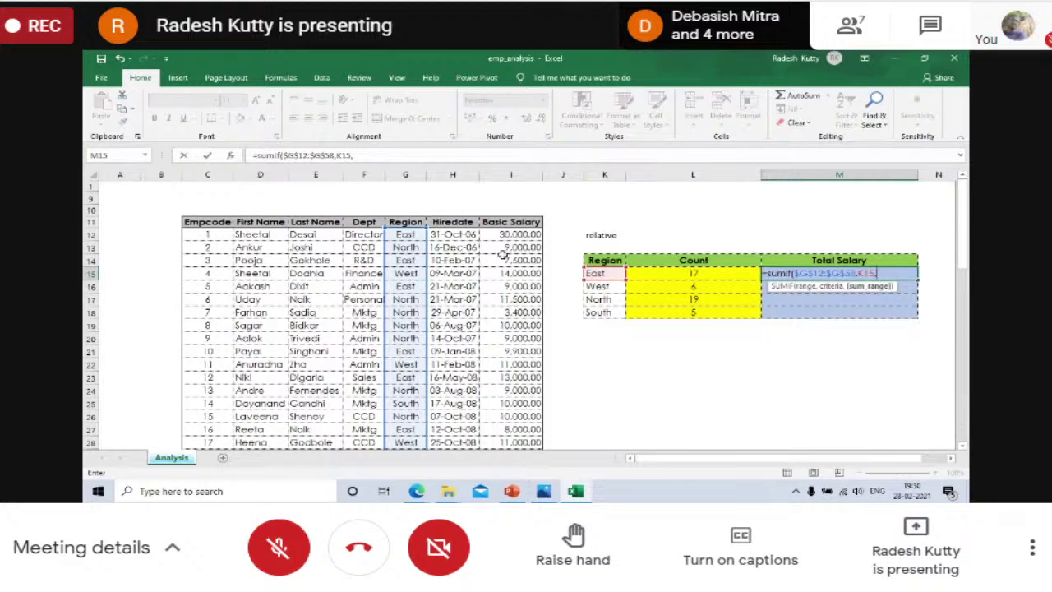
click(499, 233)
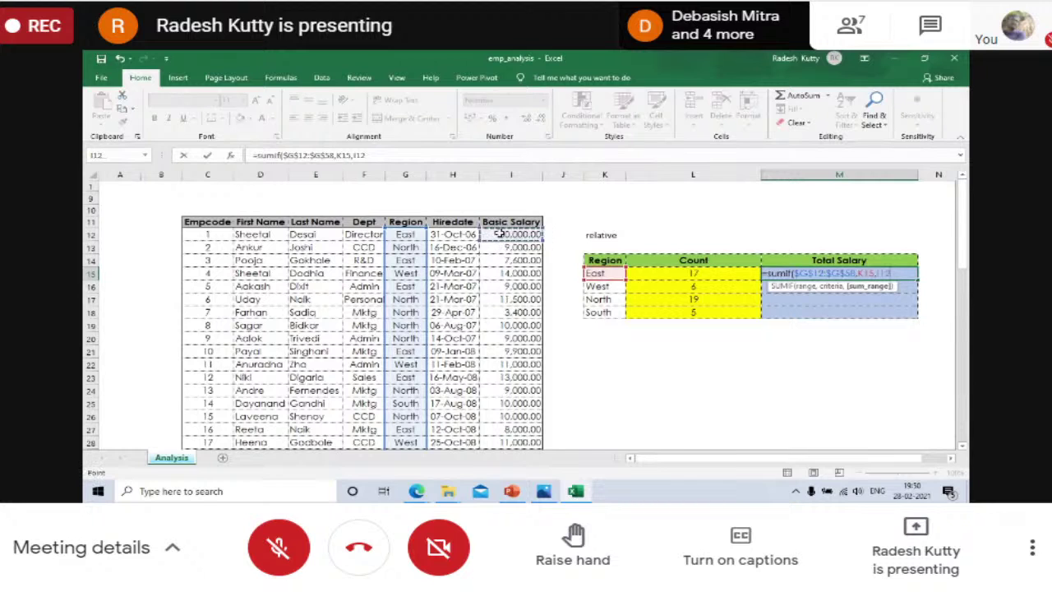
key(ctrl+shift+Down)
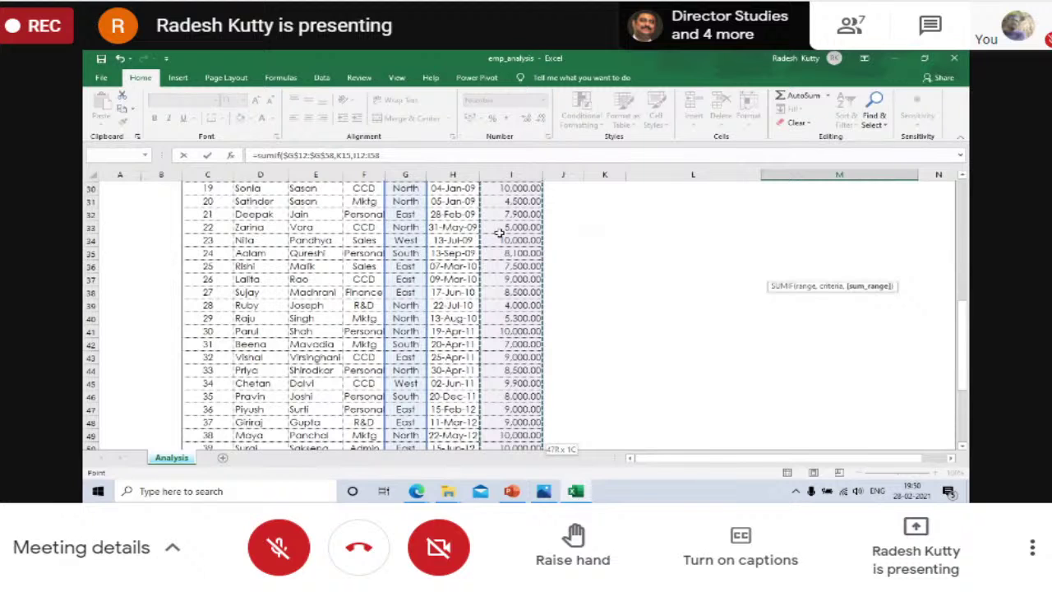
key(F4)
text())
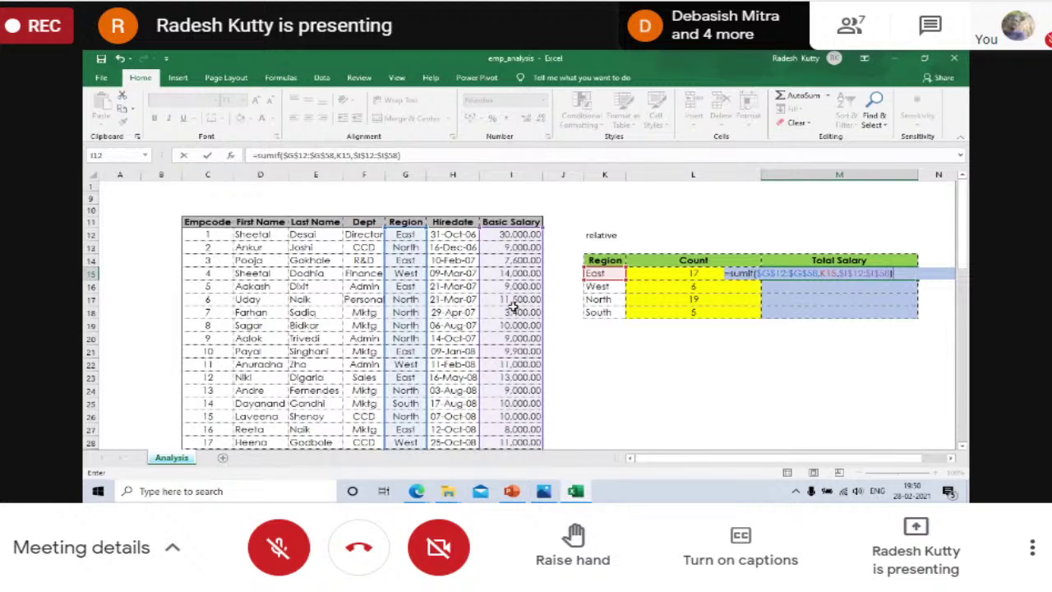
key(Return)
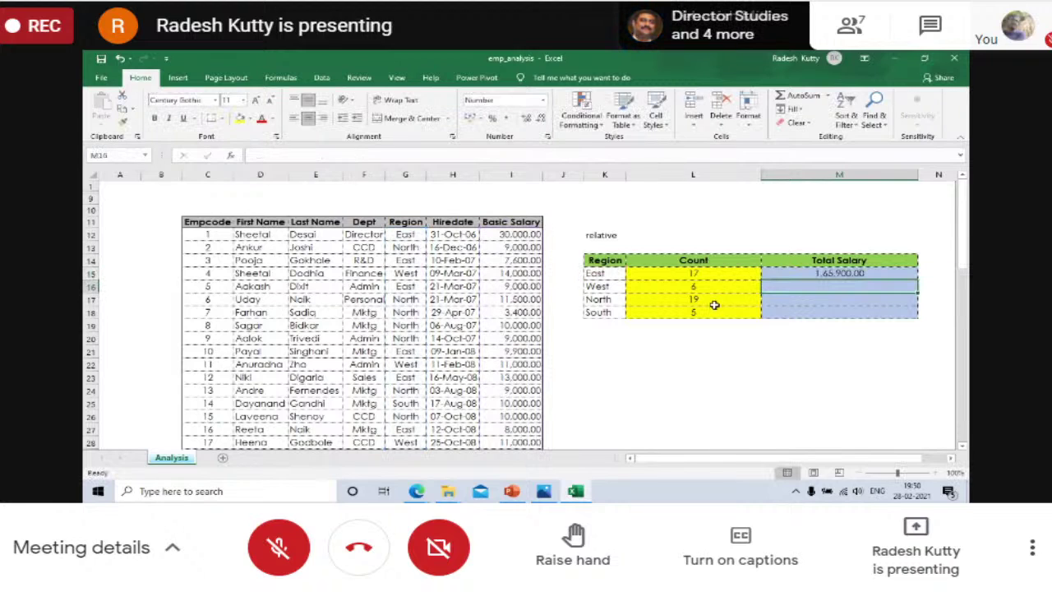
Step: Fill the SUMIF formula from M15 down through M18 for the West, North and South regions
click(788, 274)
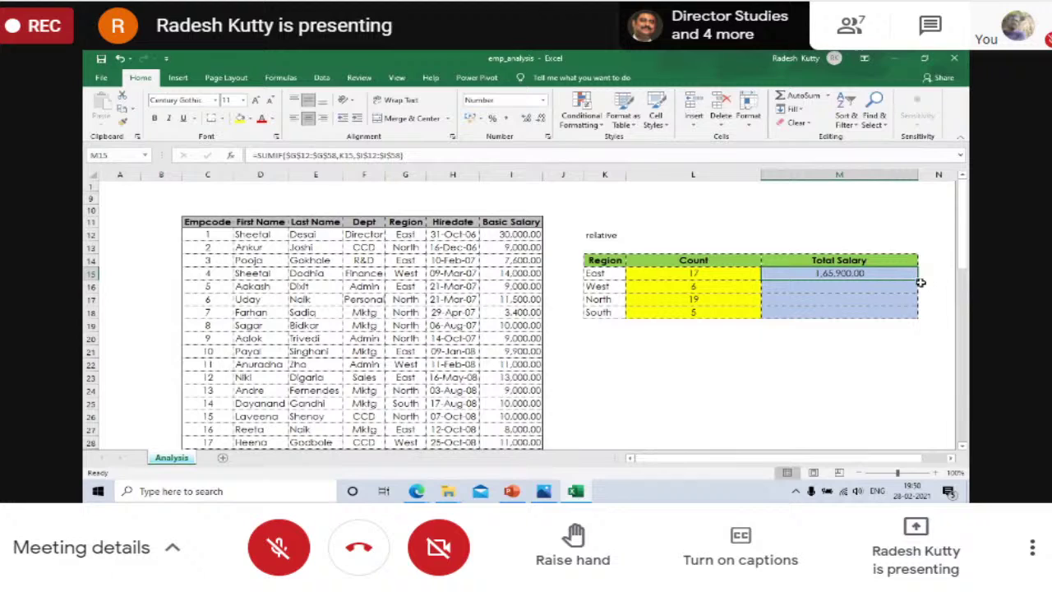
drag(919, 282, 919, 320)
click(714, 400)
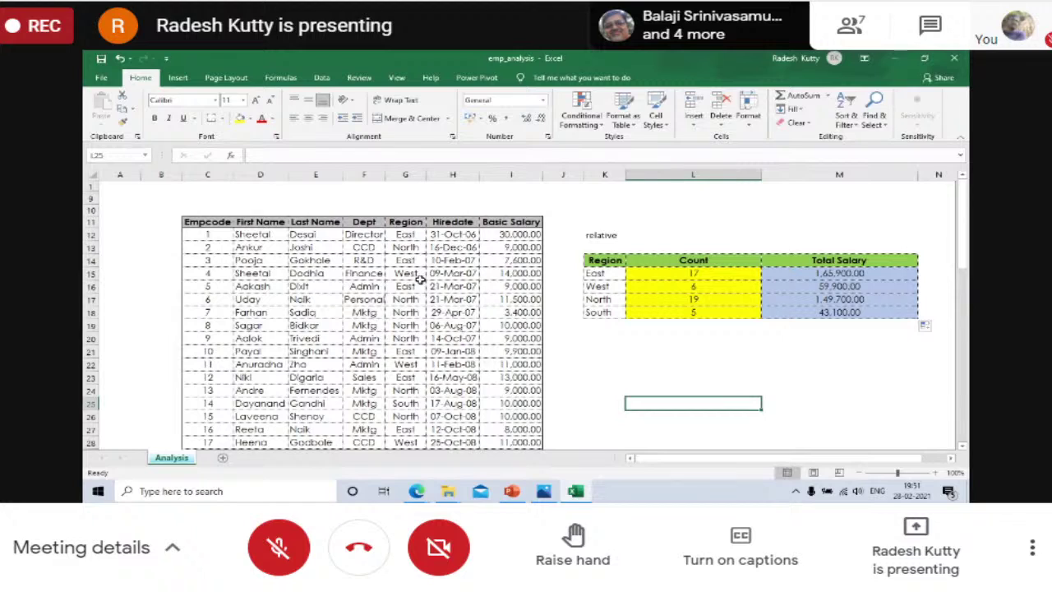
Step: Create a PivotTable from the employee data range starting at C11 on the Analysis sheet, placed on a new worksheet
click(337, 340)
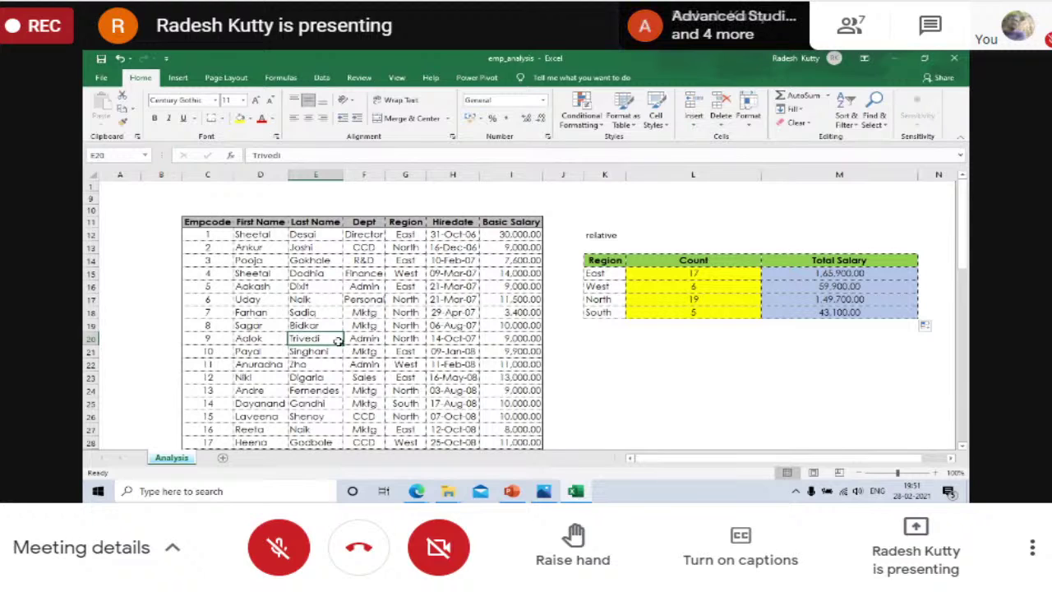
click(181, 79)
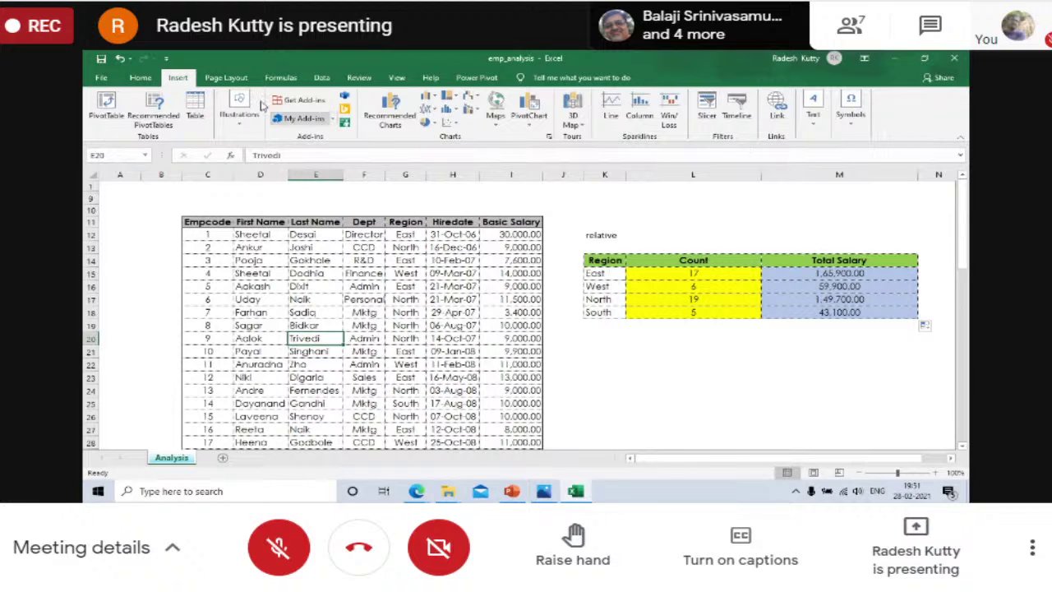
click(140, 79)
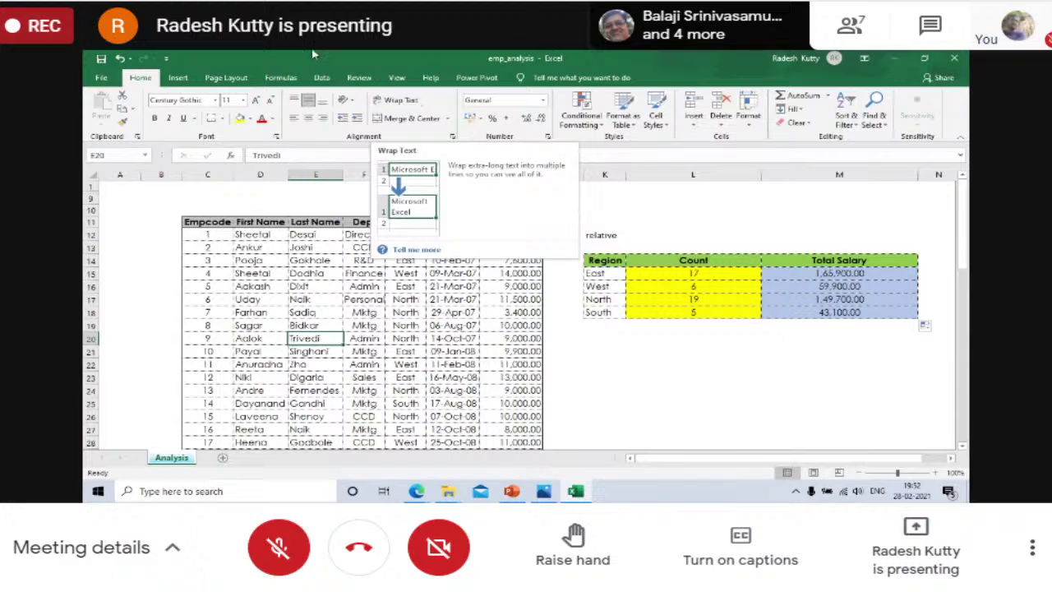
click(178, 79)
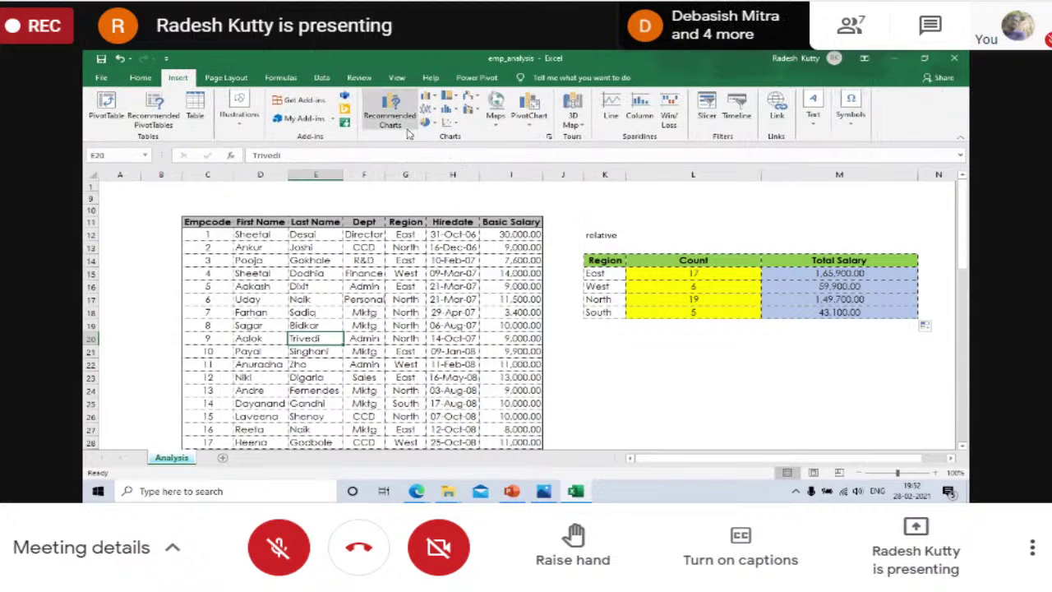
click(105, 119)
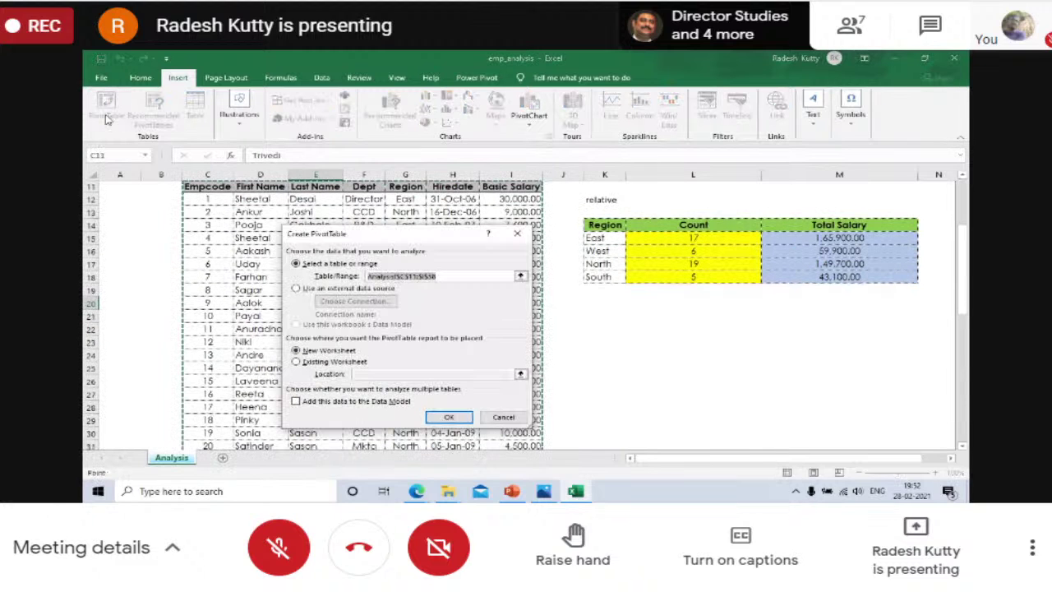
drag(482, 242, 436, 158)
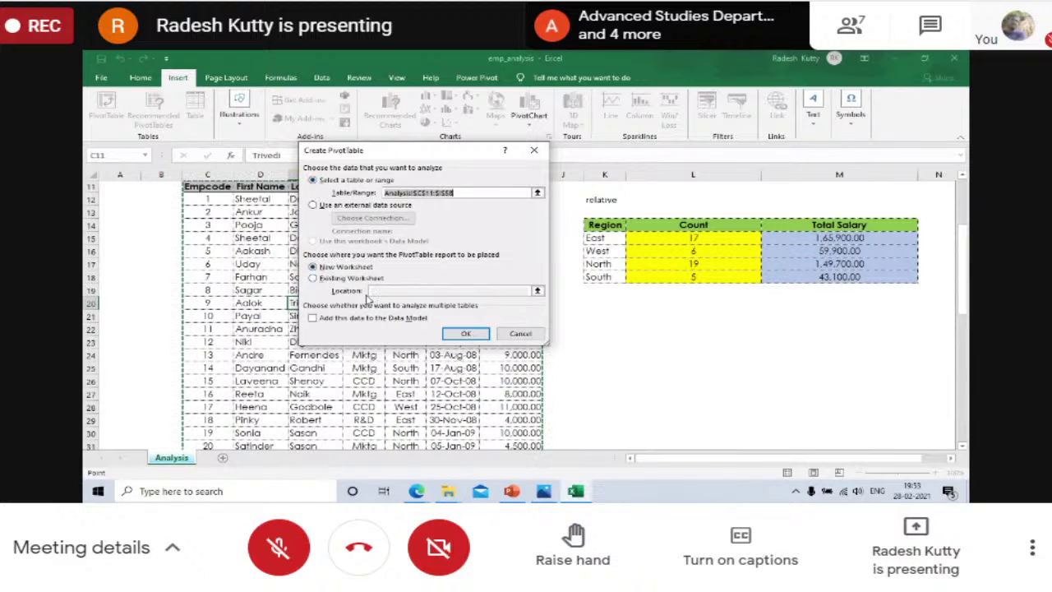
click(465, 335)
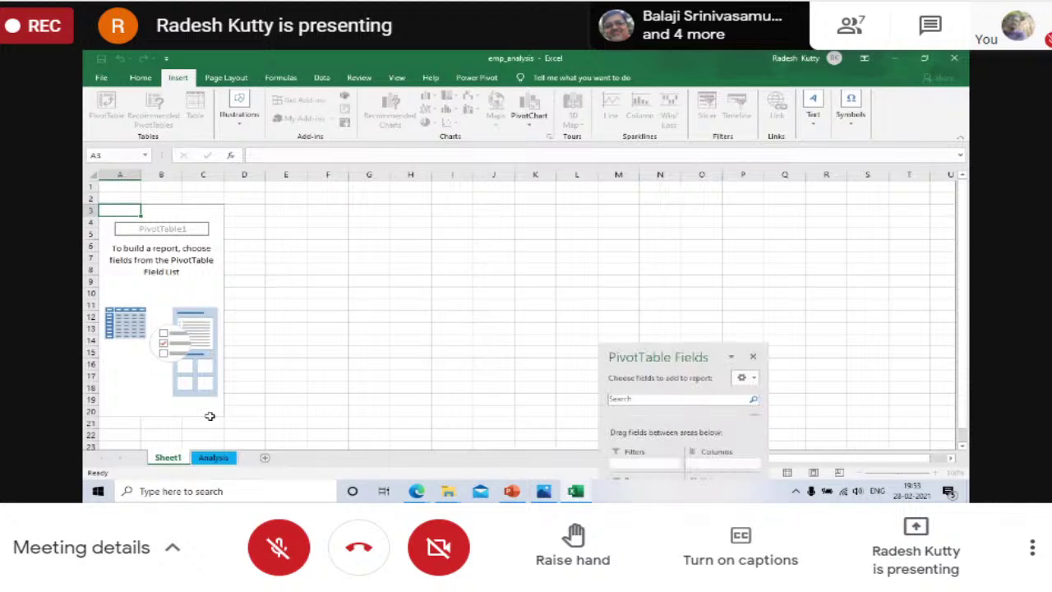
Step: Enlarge the PivotTable field list on Sheet1 and add Region as rows with the sum of Basic Salary as values
click(213, 457)
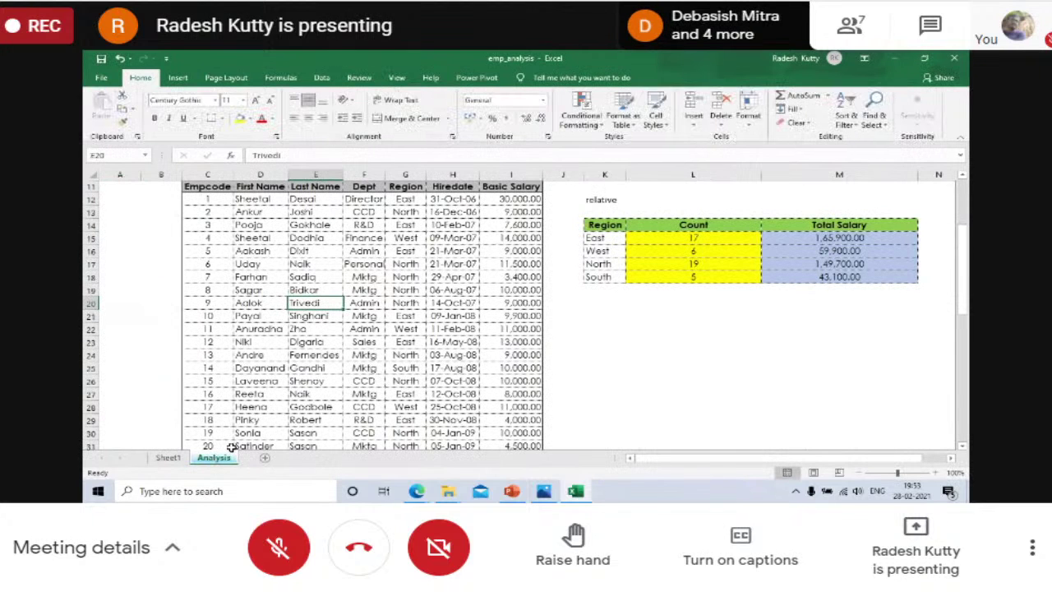
click(167, 459)
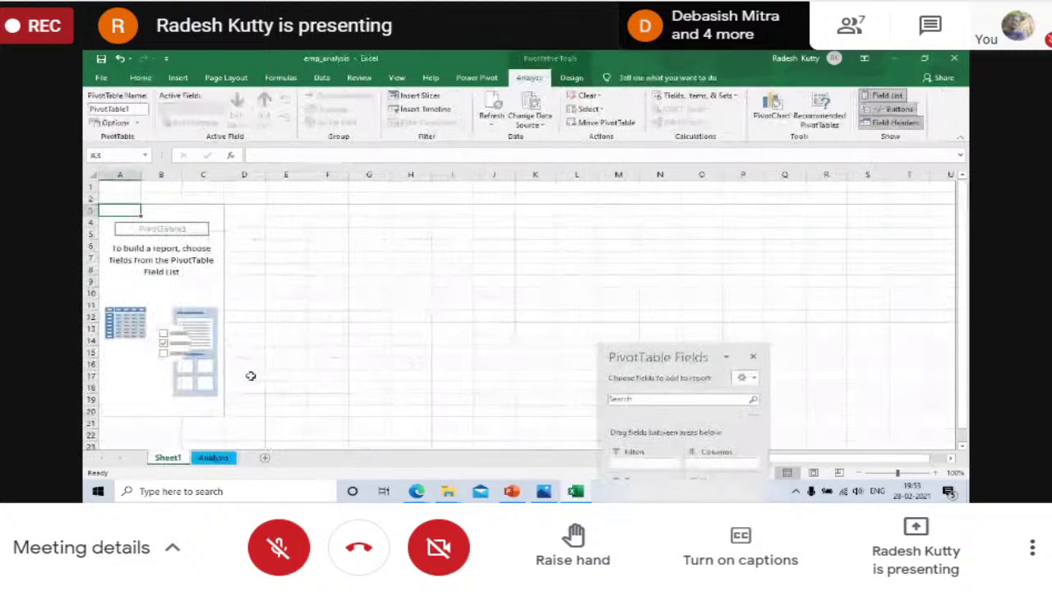
drag(683, 351, 668, 70)
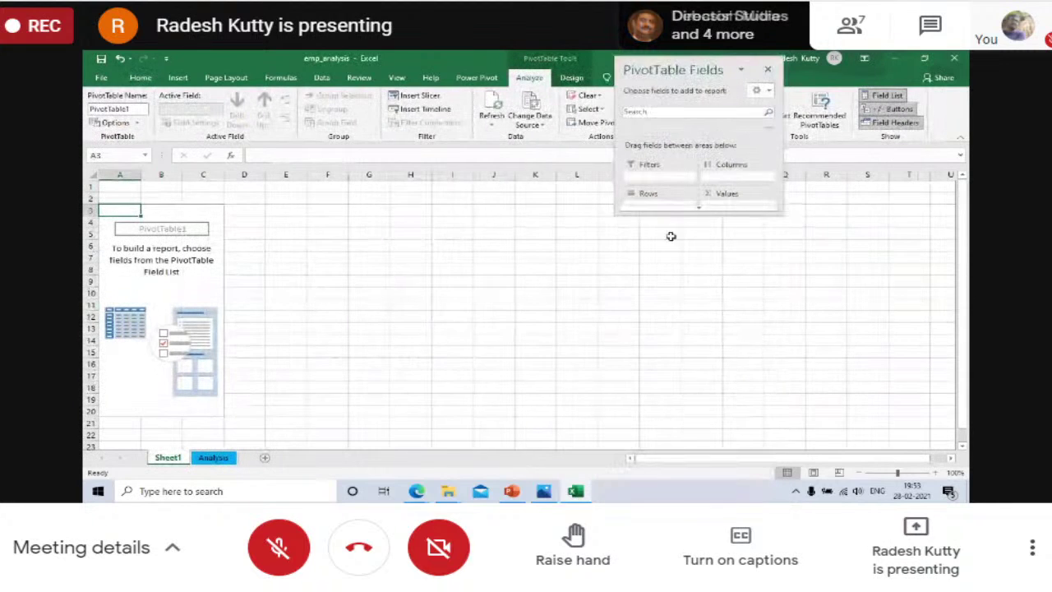
drag(672, 213, 712, 440)
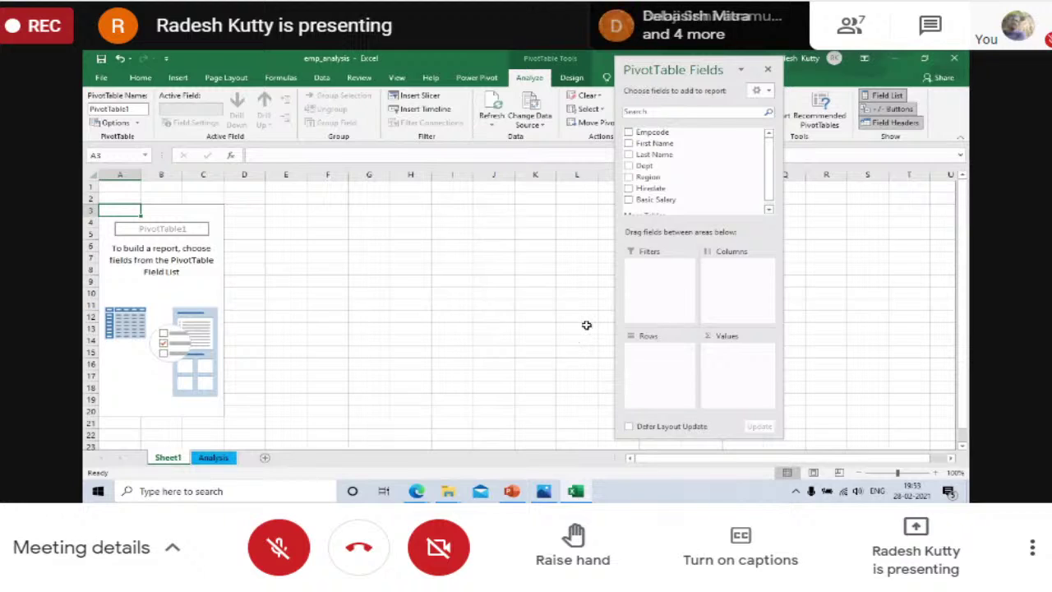
click(629, 178)
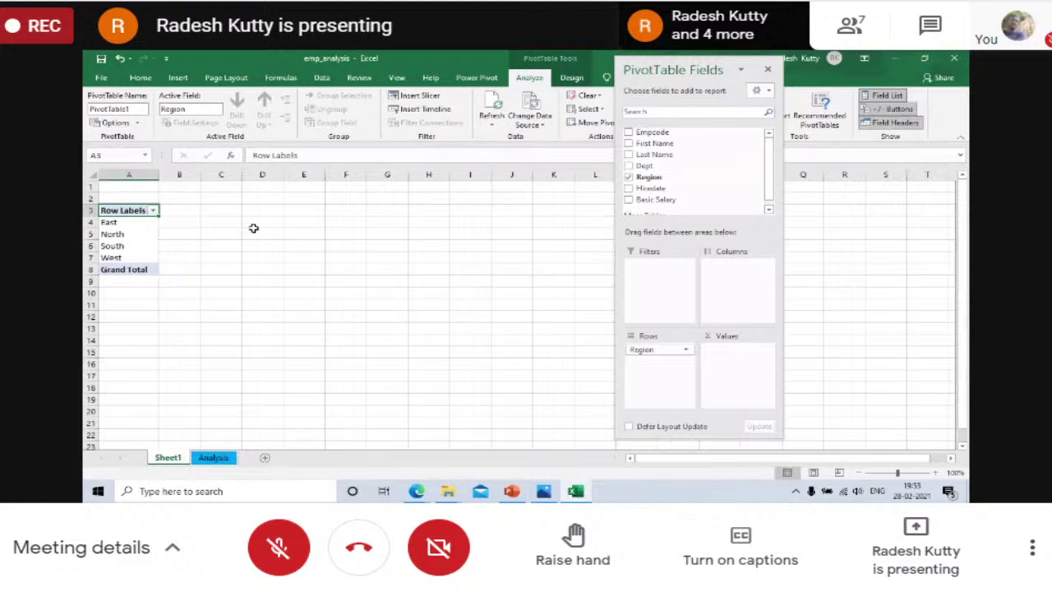
click(629, 200)
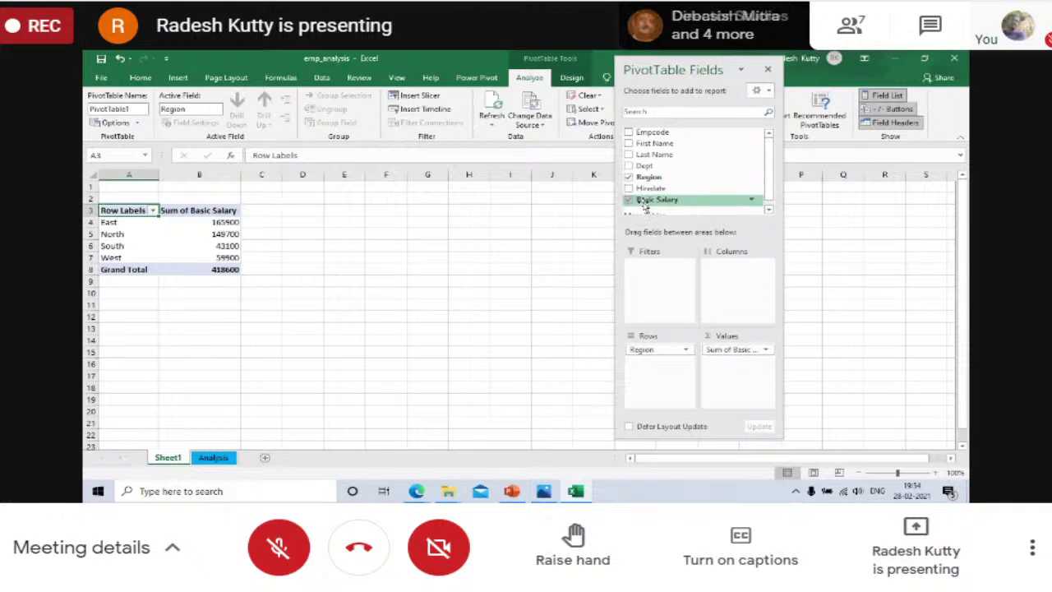
Step: Add Basic Salary to the PivotTable values a second time and summarise that second column by Count
drag(646, 205, 736, 385)
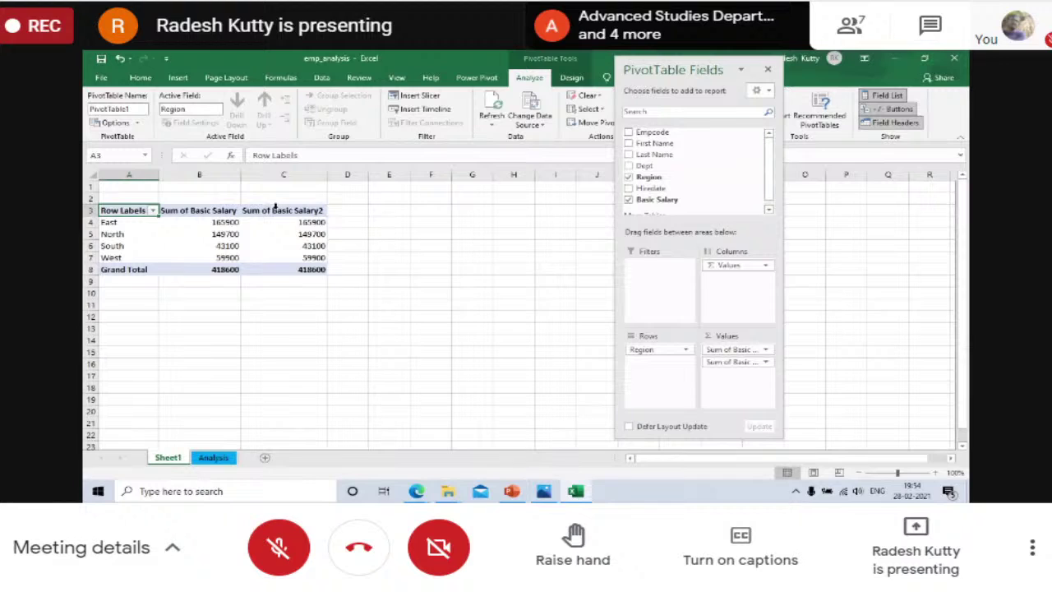
click(275, 207)
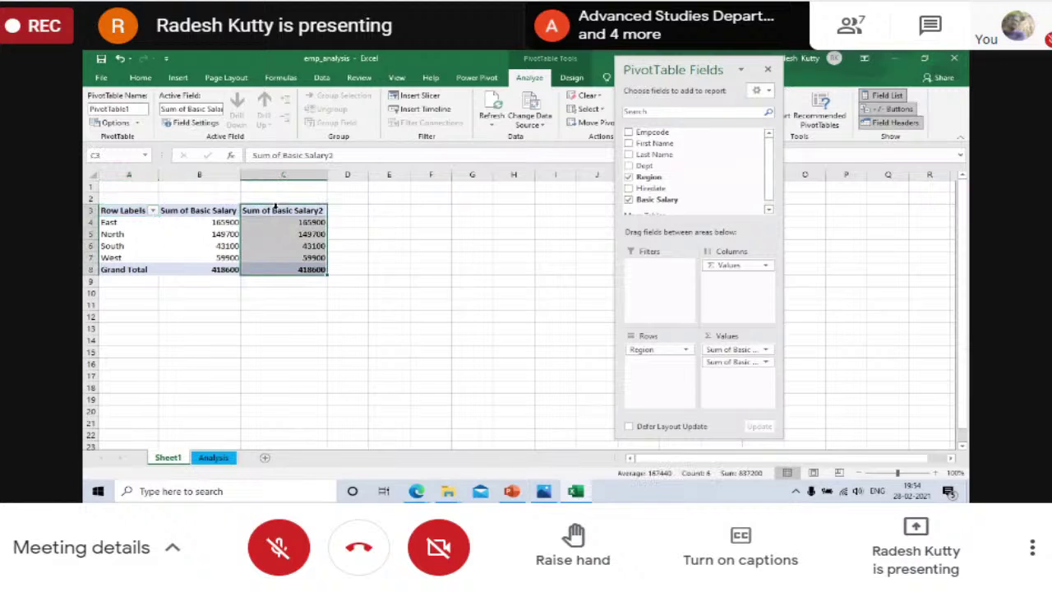
right_click(275, 208)
mouse_move(319, 320)
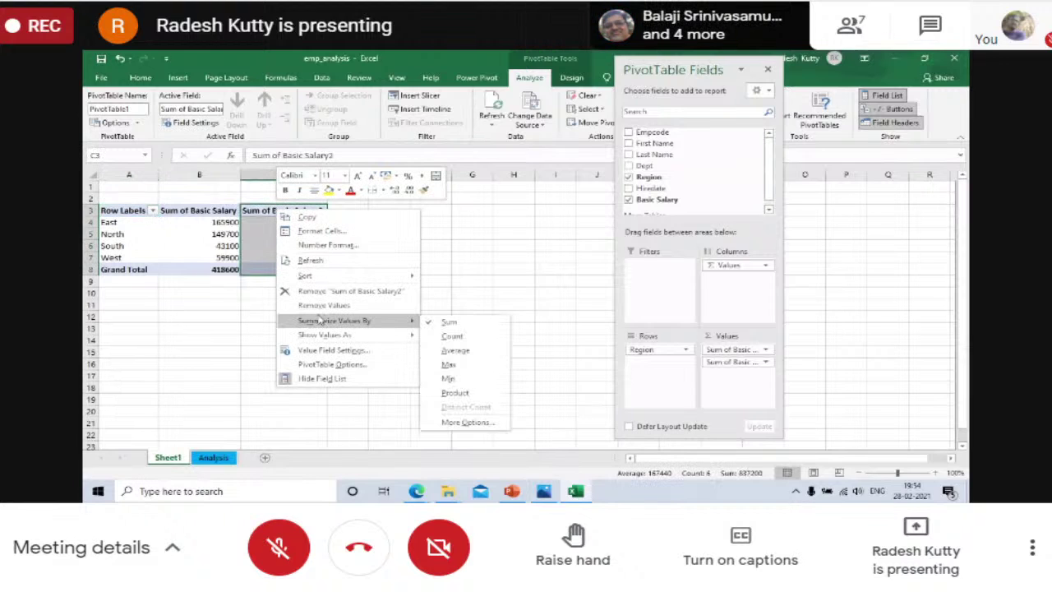
click(451, 337)
click(264, 352)
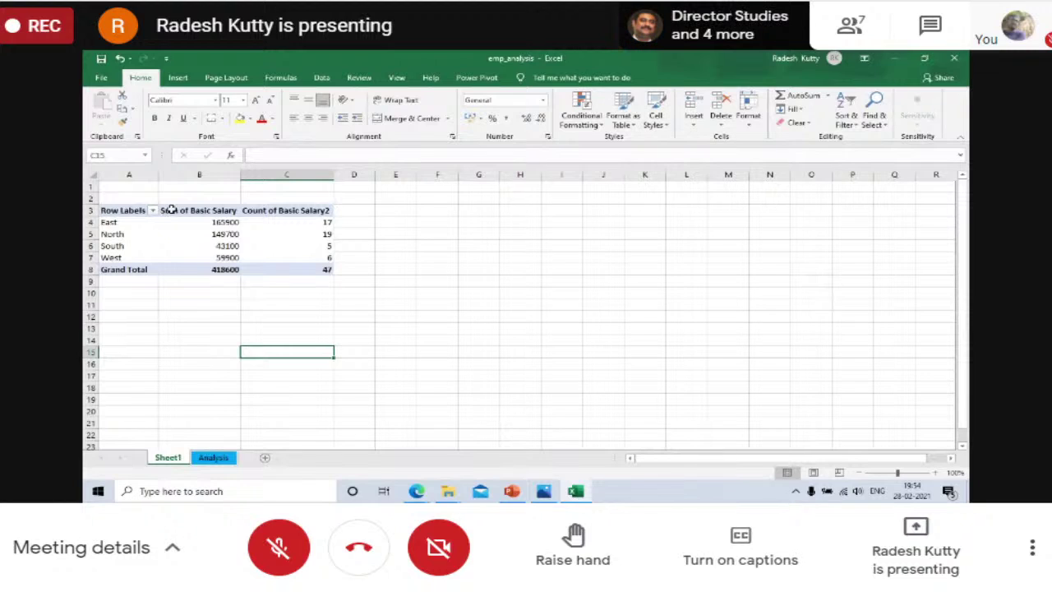
click(122, 192)
drag(123, 192, 302, 288)
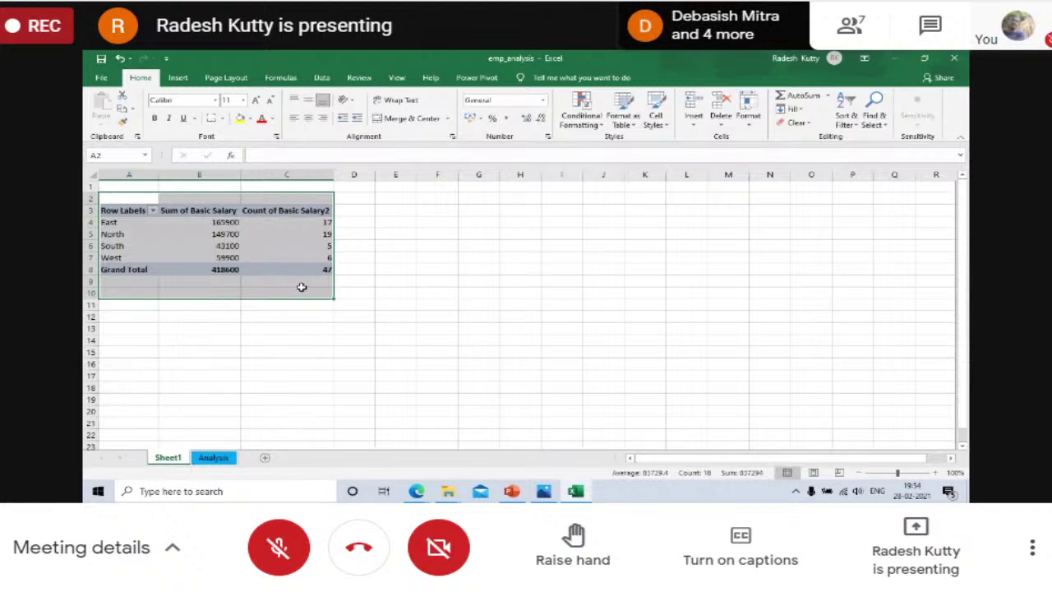
click(216, 324)
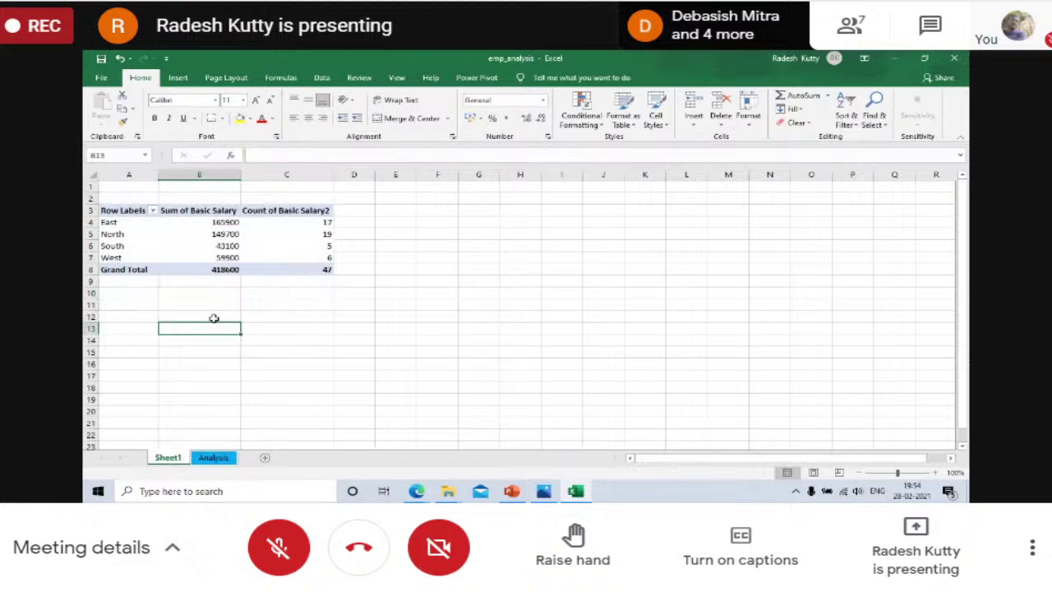
Step: Add Dept beneath Region in the PivotTable rows, trying it as a column field before returning it to the rows
click(193, 235)
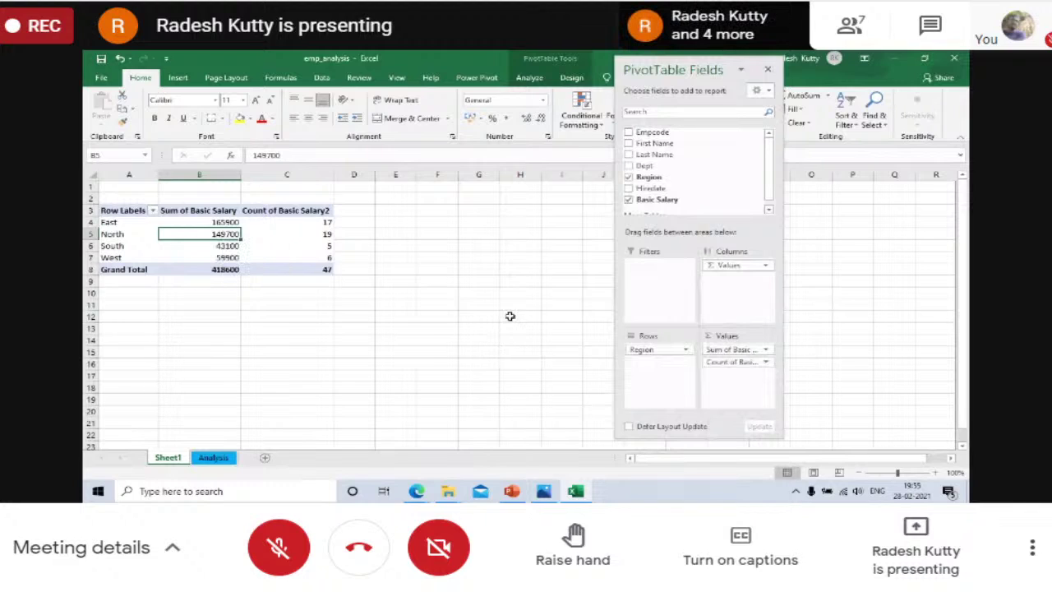
drag(647, 167, 644, 377)
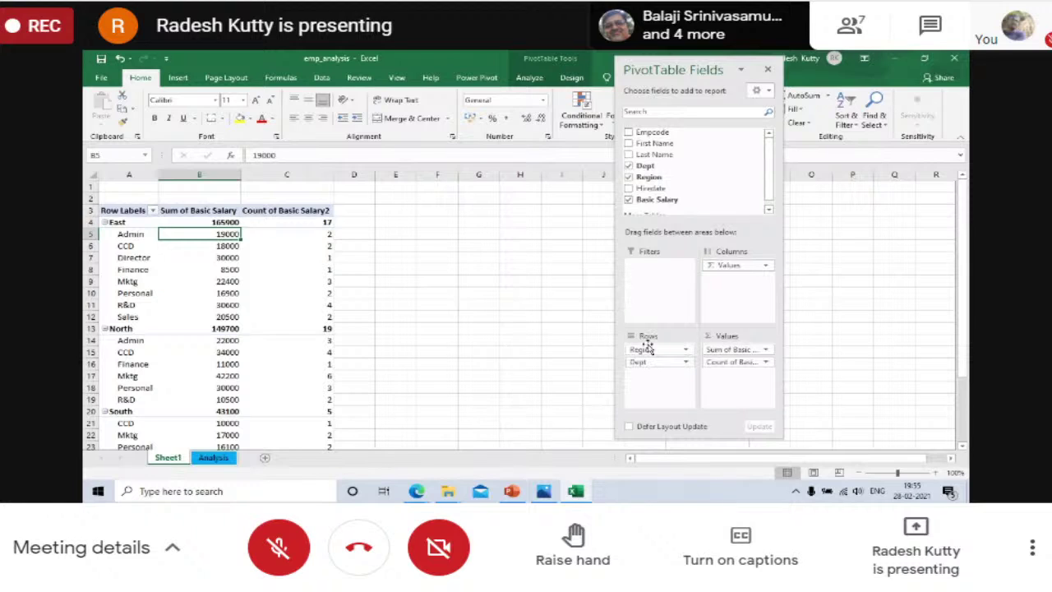
drag(639, 362, 728, 296)
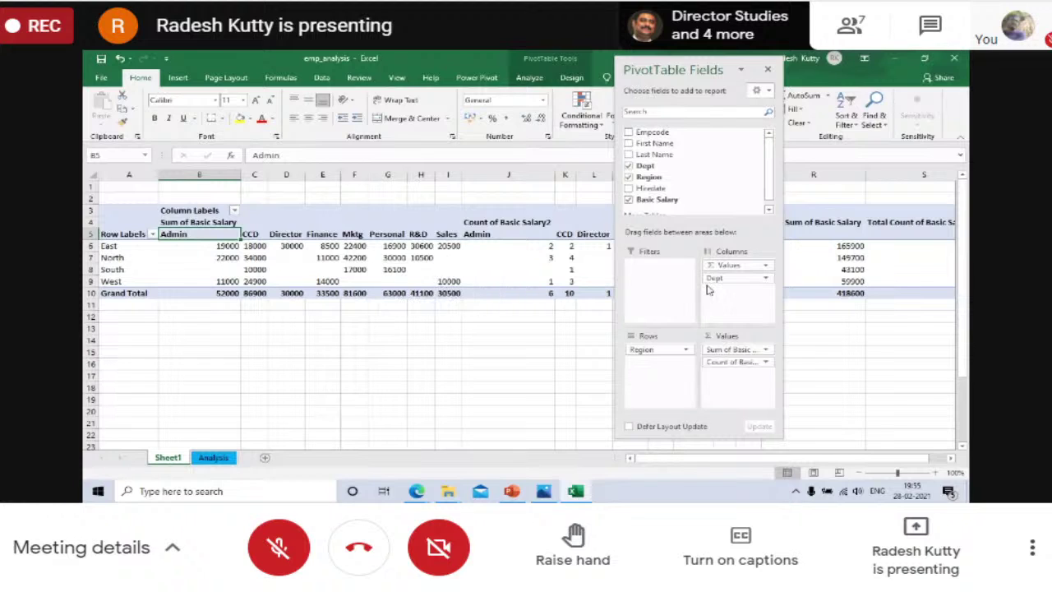
drag(715, 279, 645, 374)
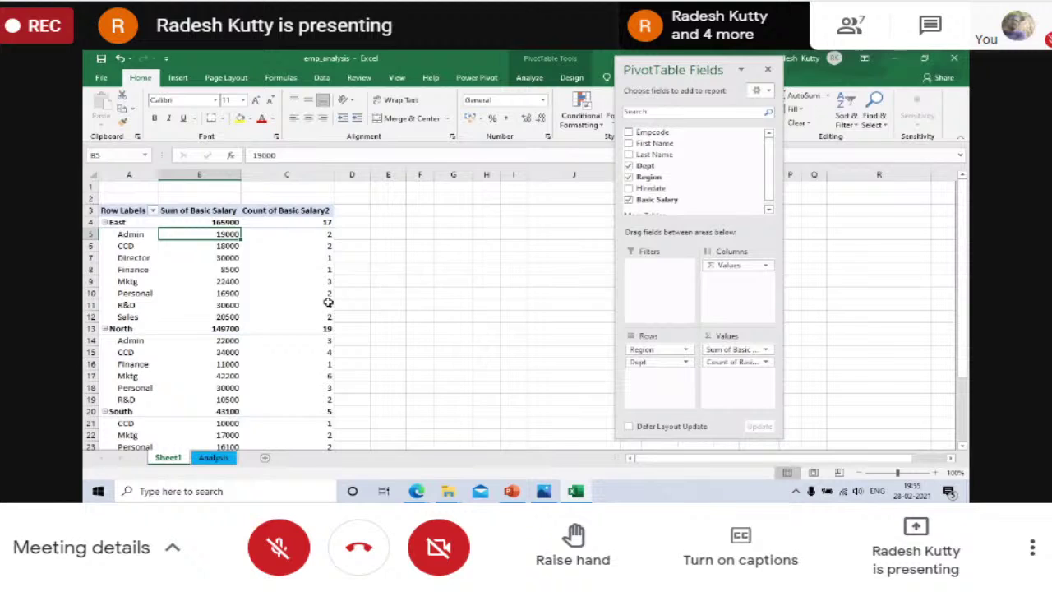
mouse_move(327, 302)
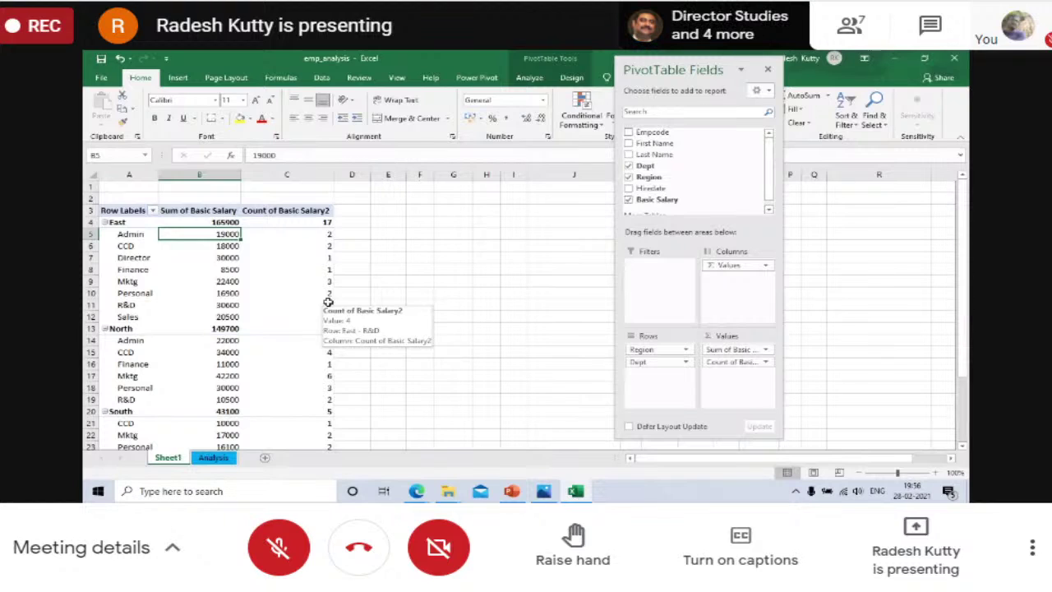
Step: Switch to the MOS_Survey presentation in PowerPoint and view the Certificate slide, followed by the Mode of Exam slide
click(511, 491)
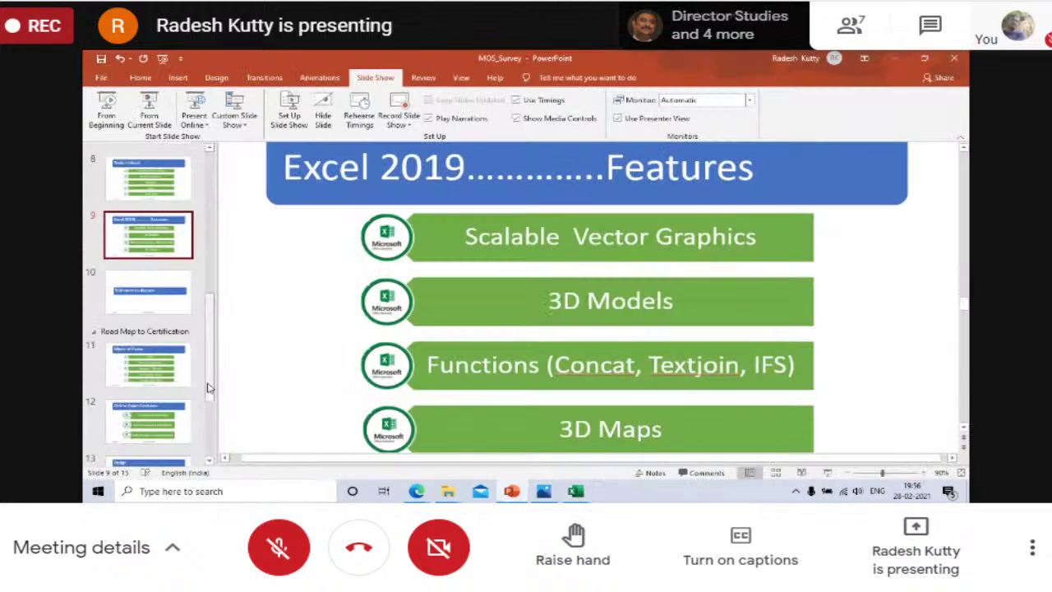
scroll(208, 388, down, 3)
click(112, 379)
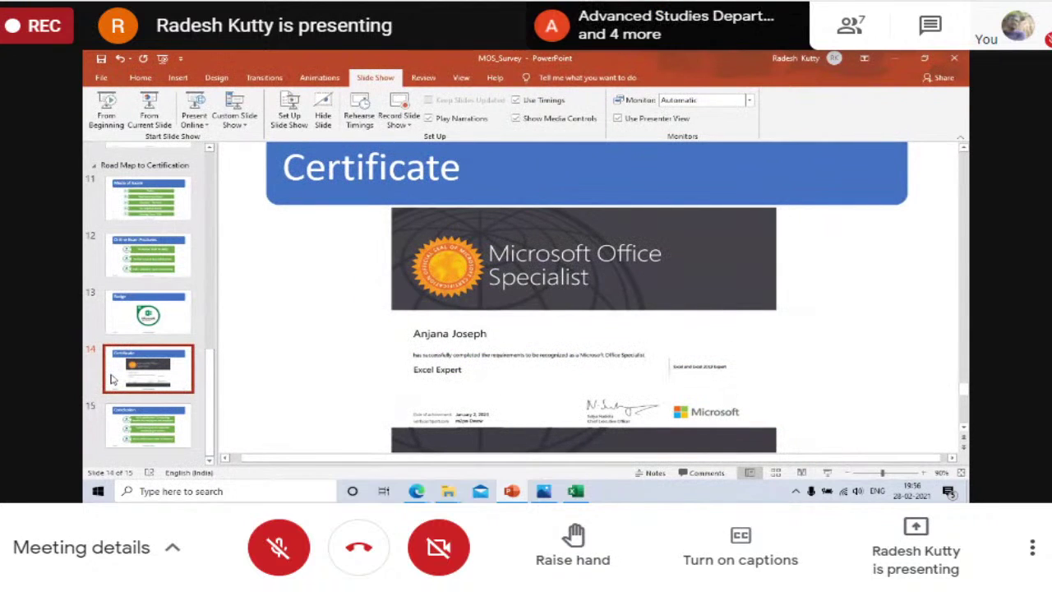
click(132, 210)
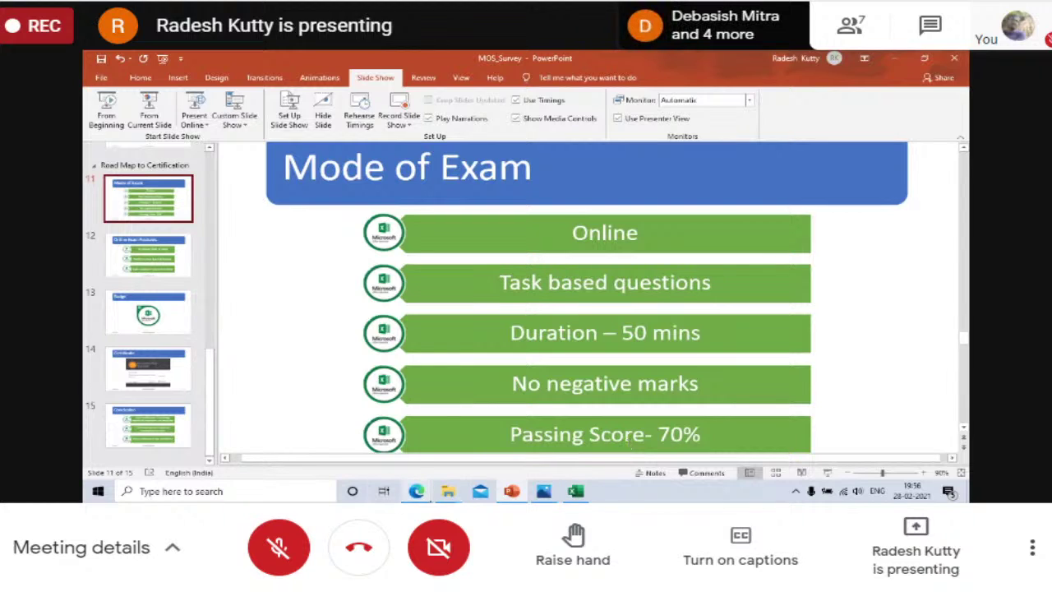
Step: Switch to the Edge browser, bring up the ongoing Google Meet call and mute the microphone
mouse_move(419, 494)
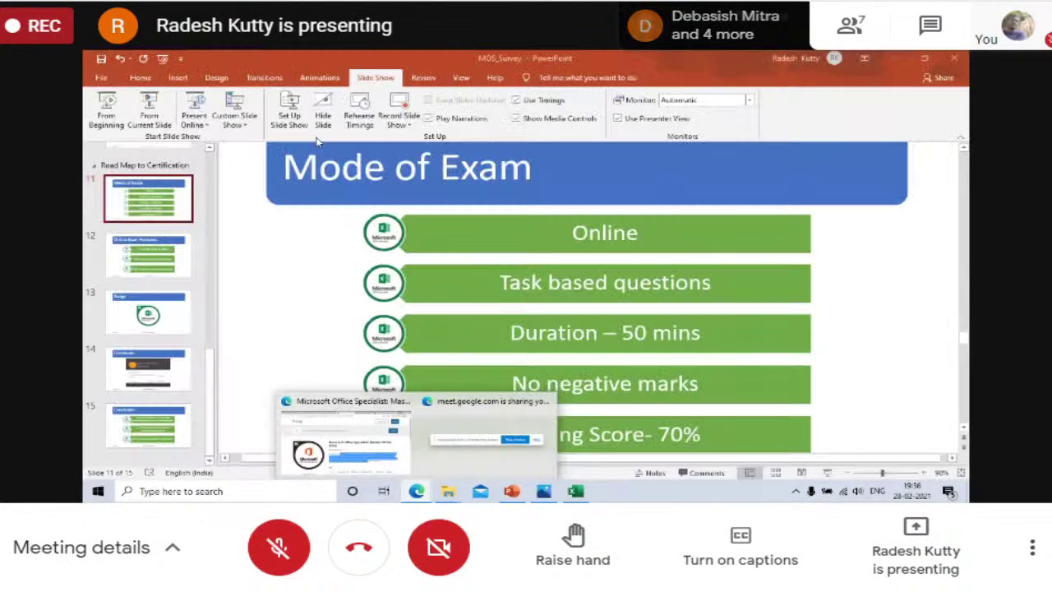
click(338, 401)
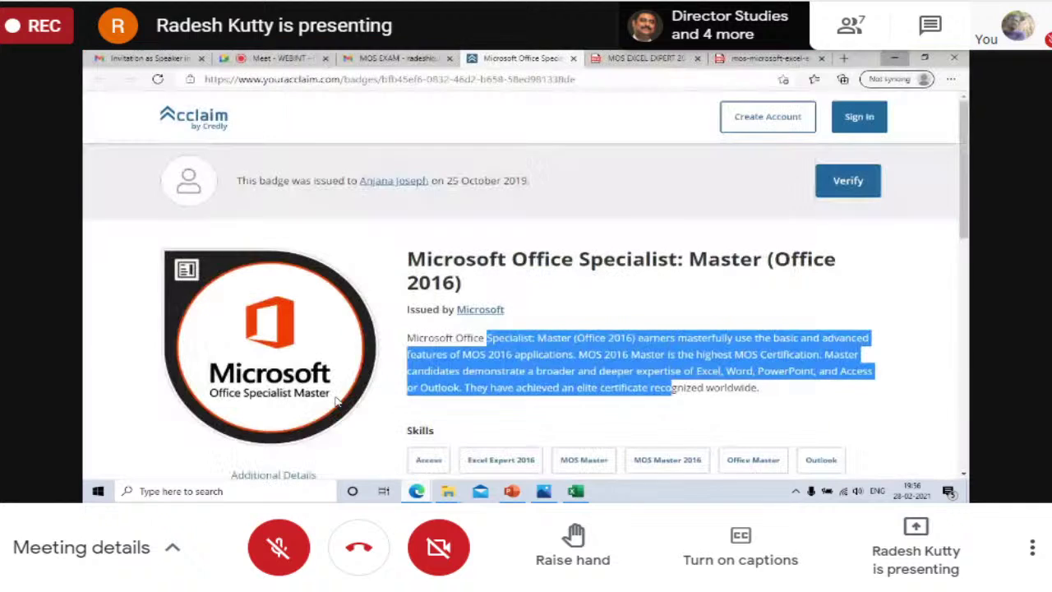
click(281, 60)
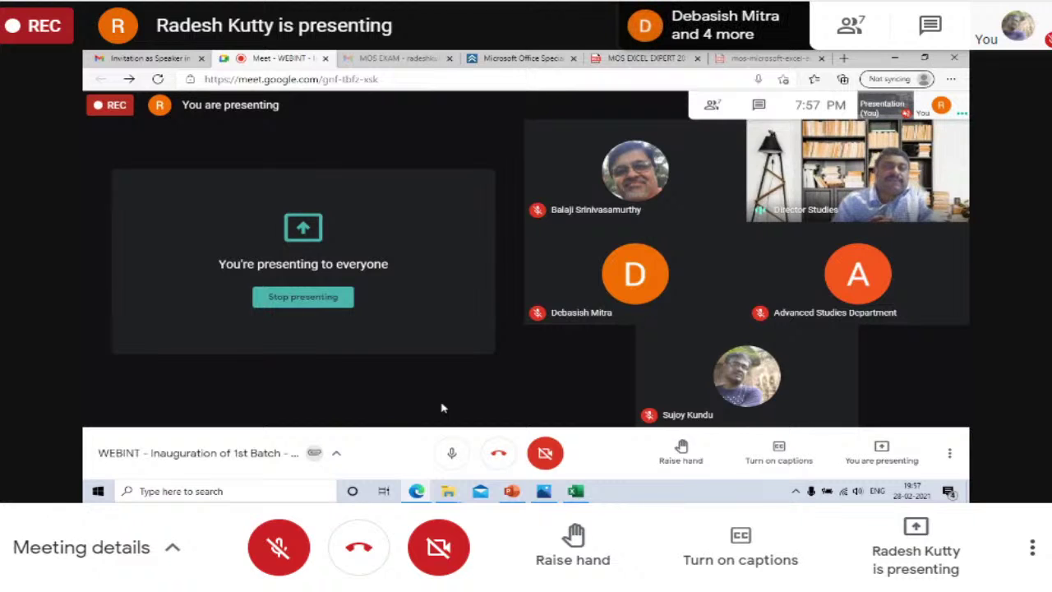
click(449, 464)
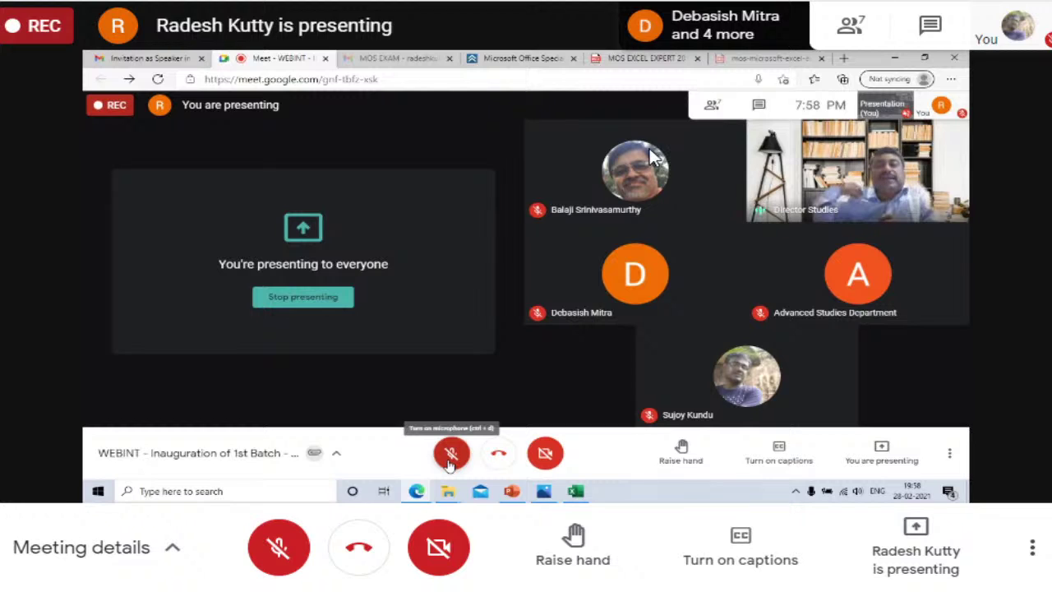
Step: Pin the shared presentation in the outer Google Meet window
mouse_move(579, 263)
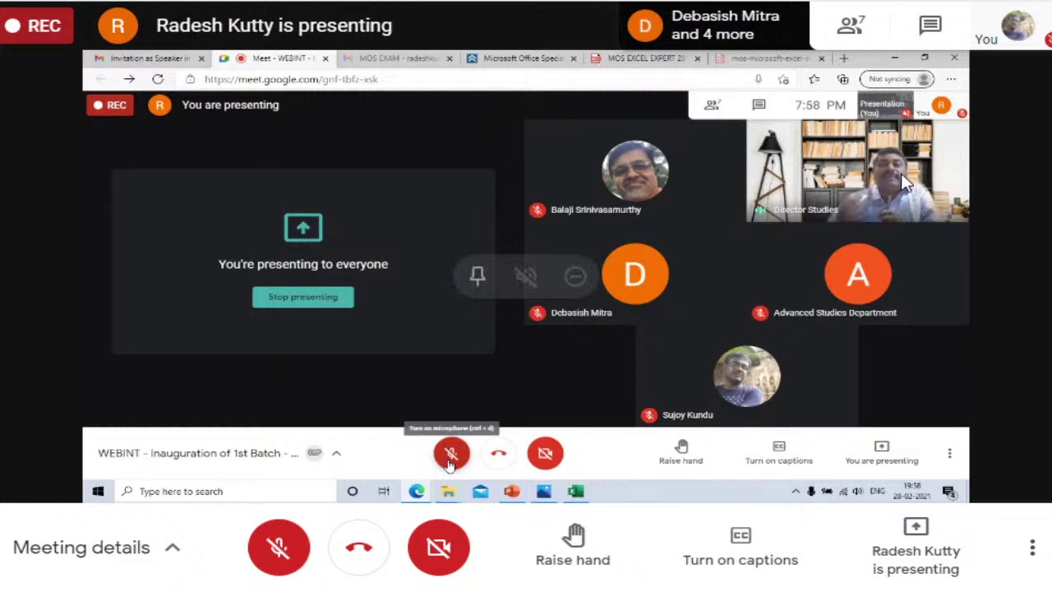
click(480, 276)
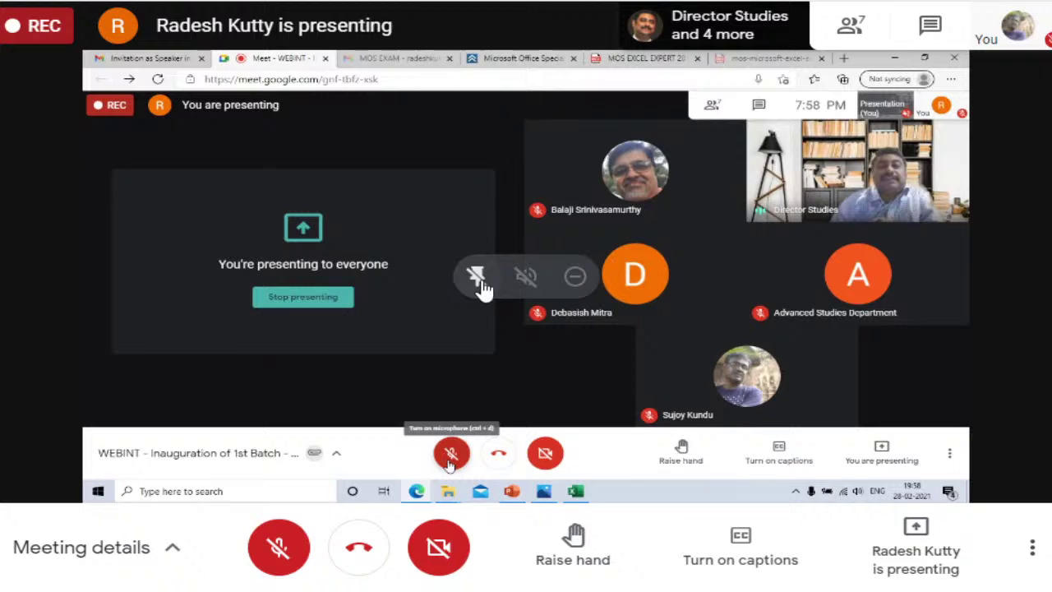